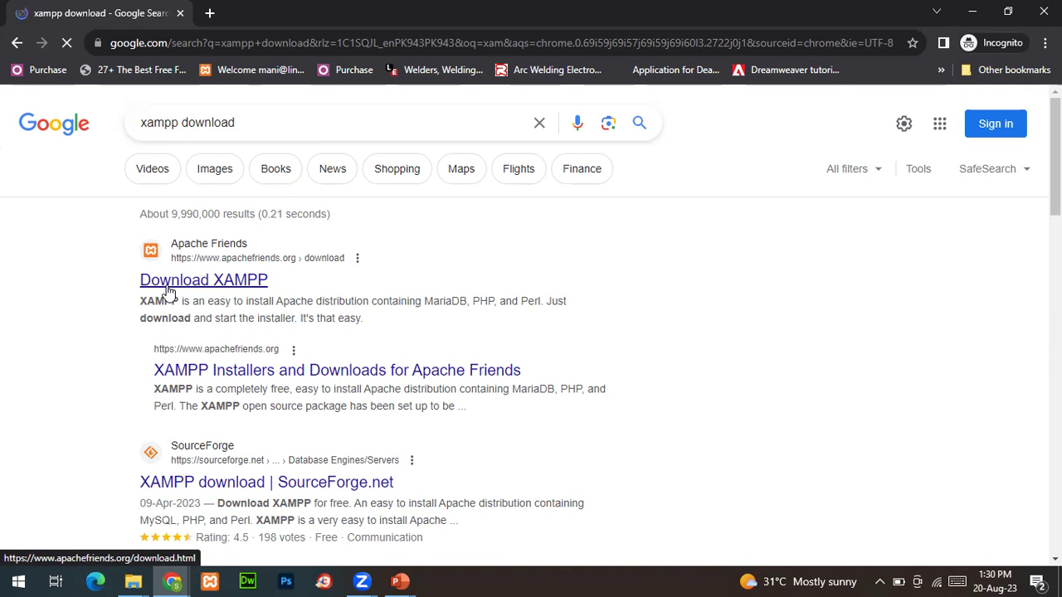
- Download the 64-bit XAMPP 8.1.17 Windows installer from Apache Friends and close the download page
left_click(168, 286)
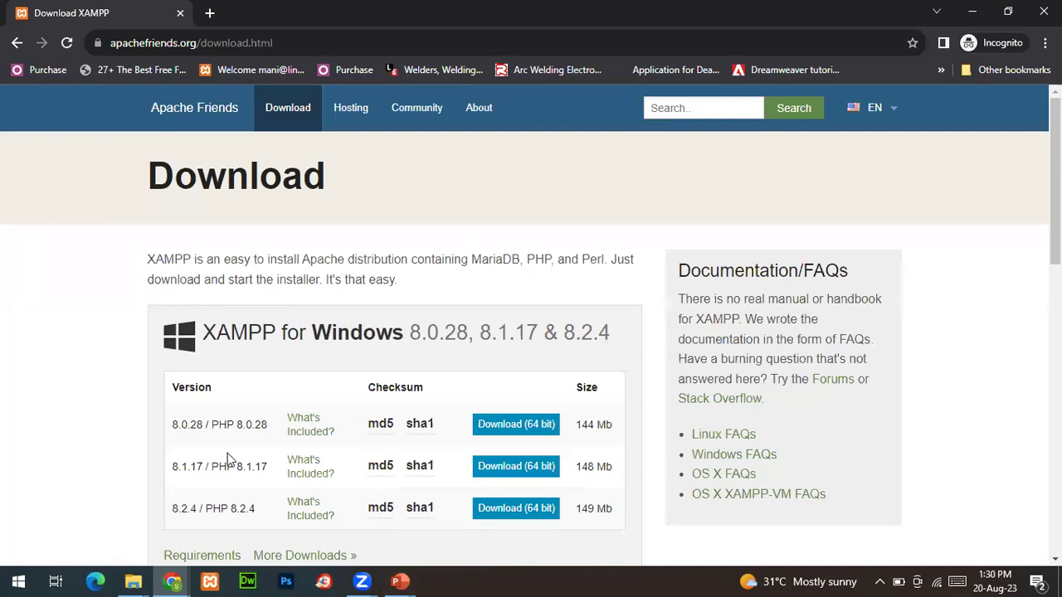
left_click(506, 467)
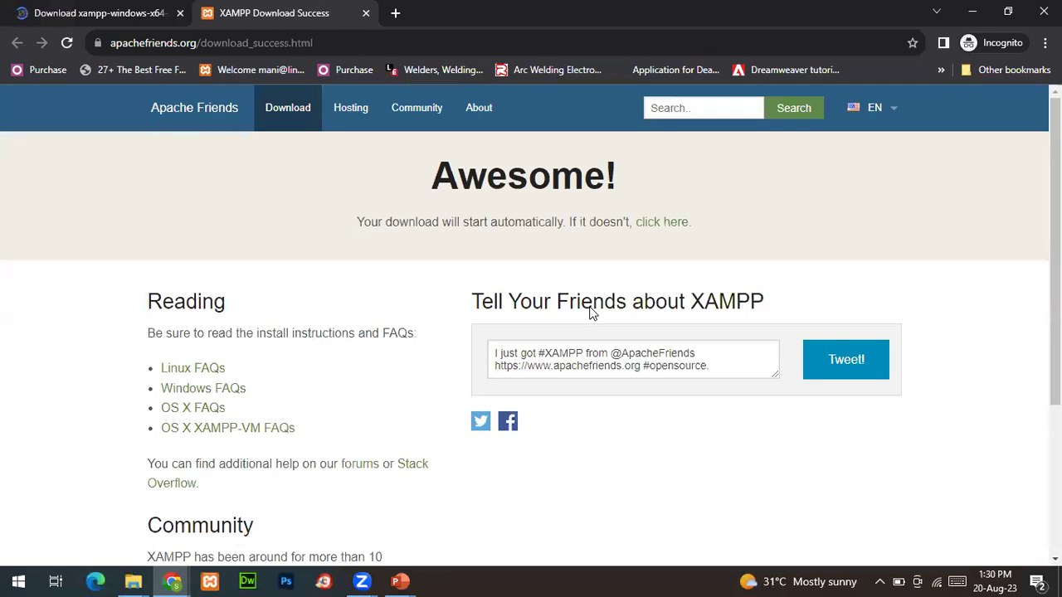
key("ctrl+w")
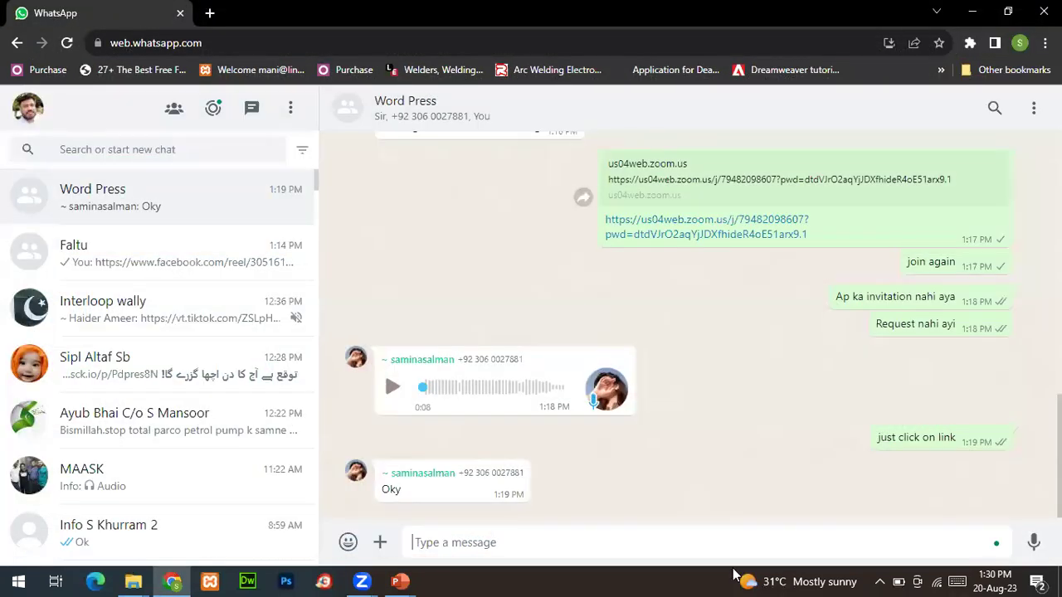
- Bring the File Explorer window showing the E: drive to the front
left_click(132, 580)
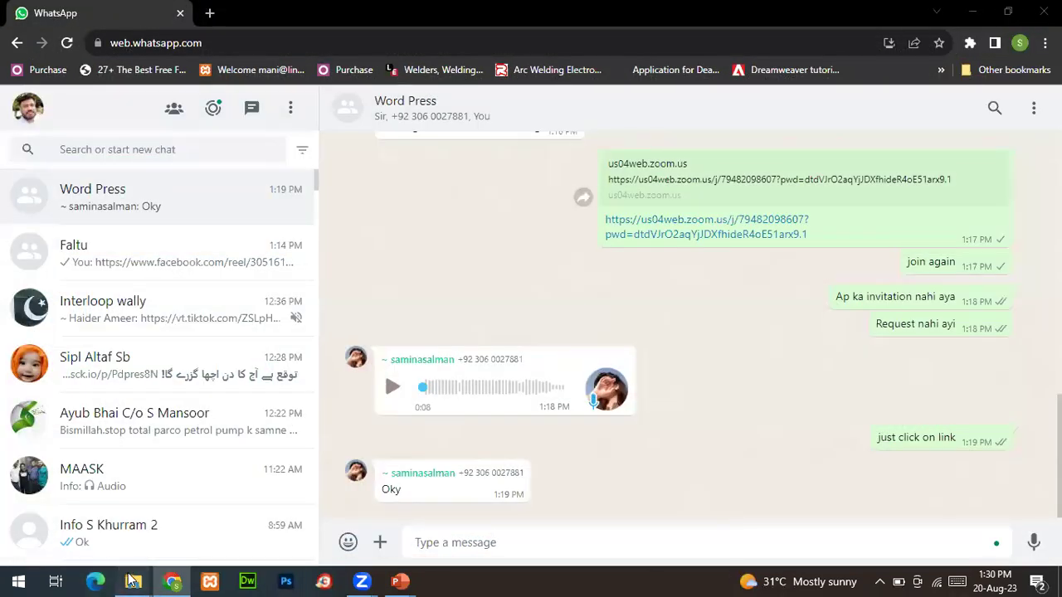
left_click(136, 551)
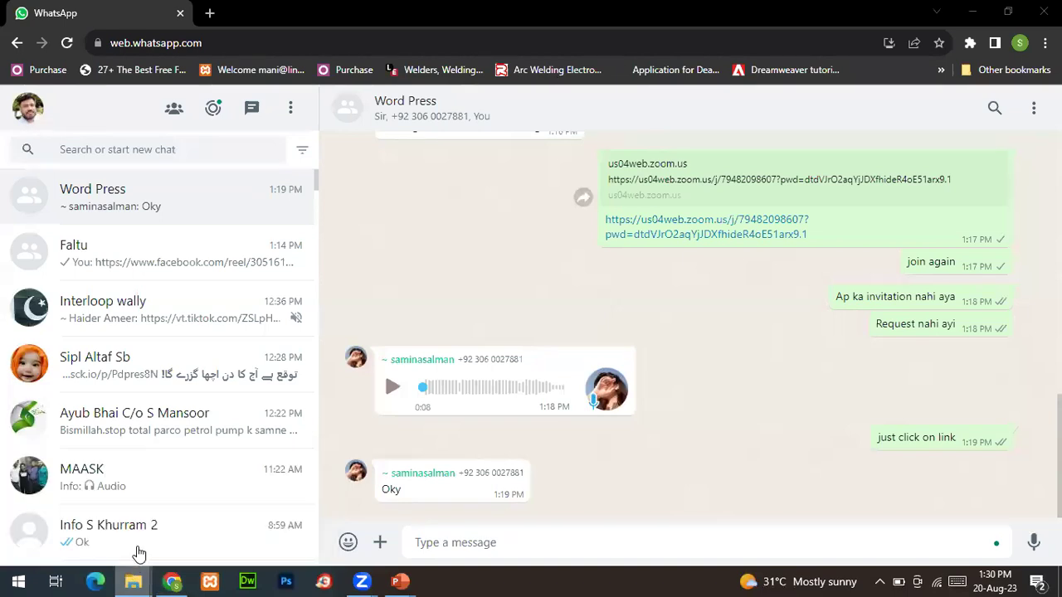
left_click(132, 581)
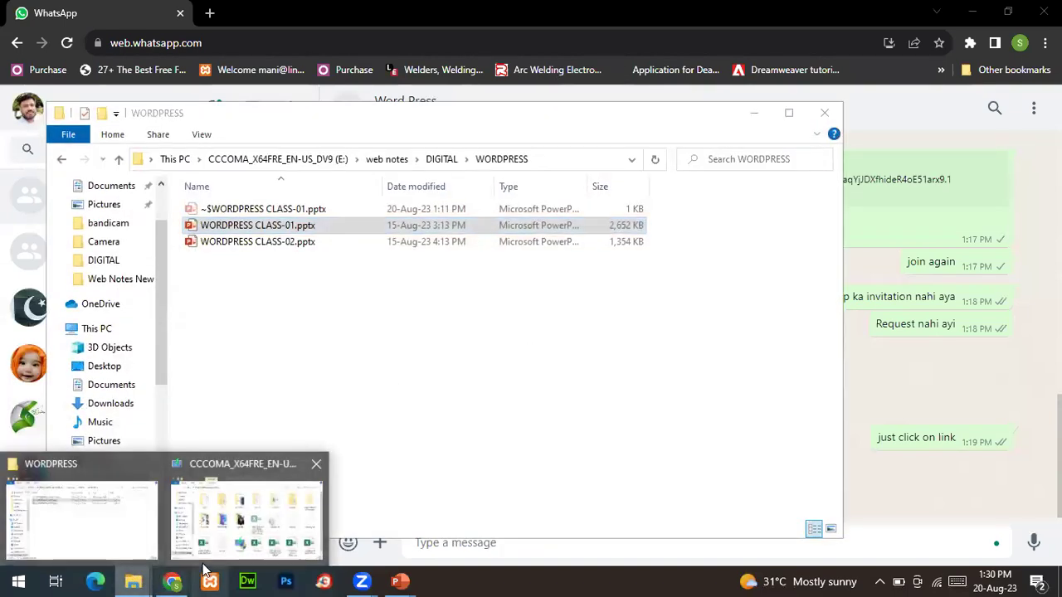
left_click(207, 542)
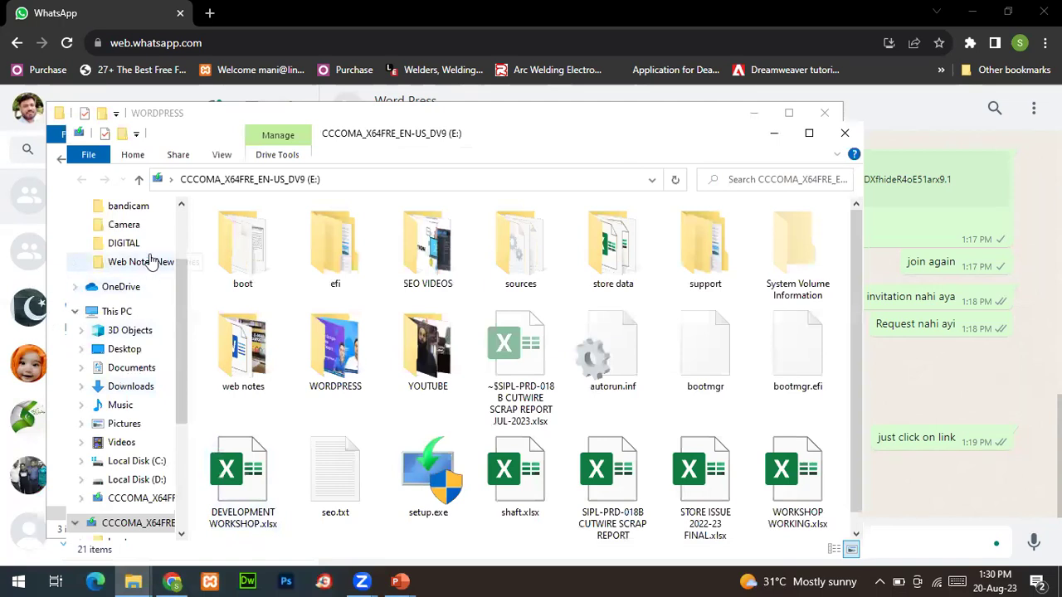
scroll(177, 229, "up", 2)
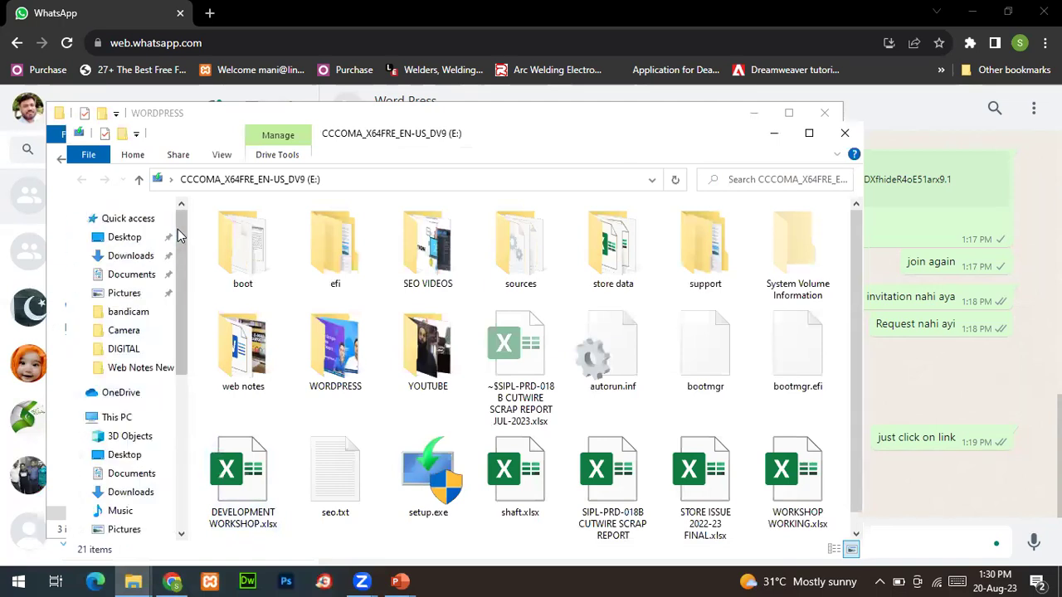
- Run xampp-windows-x64-8.1.17-0-VS16-installer.exe from Downloads as administrator
left_click(123, 256)
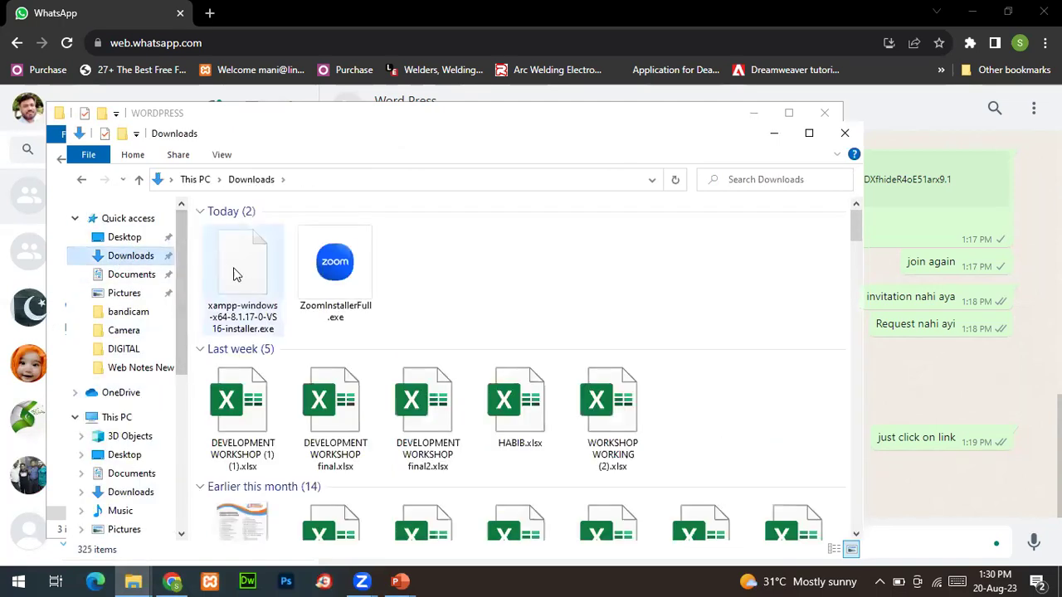
left_click(238, 276)
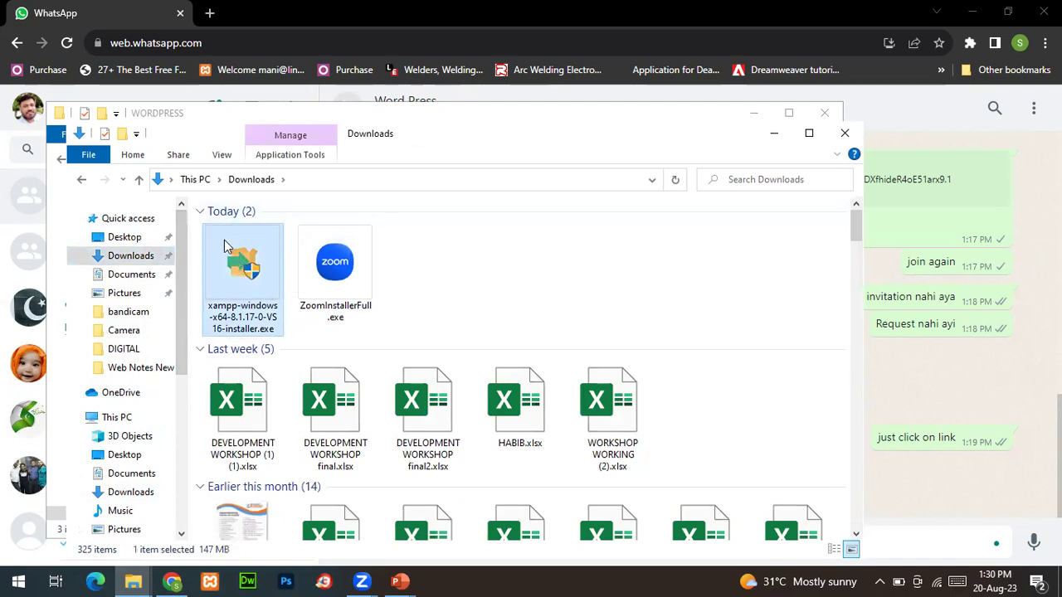
right_click(253, 275)
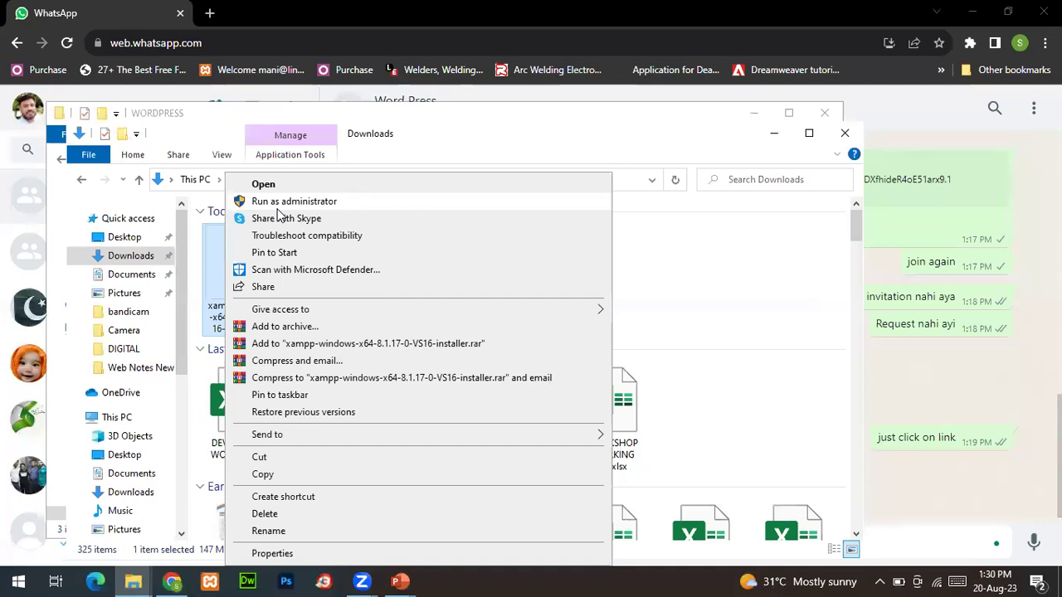
left_click(278, 208)
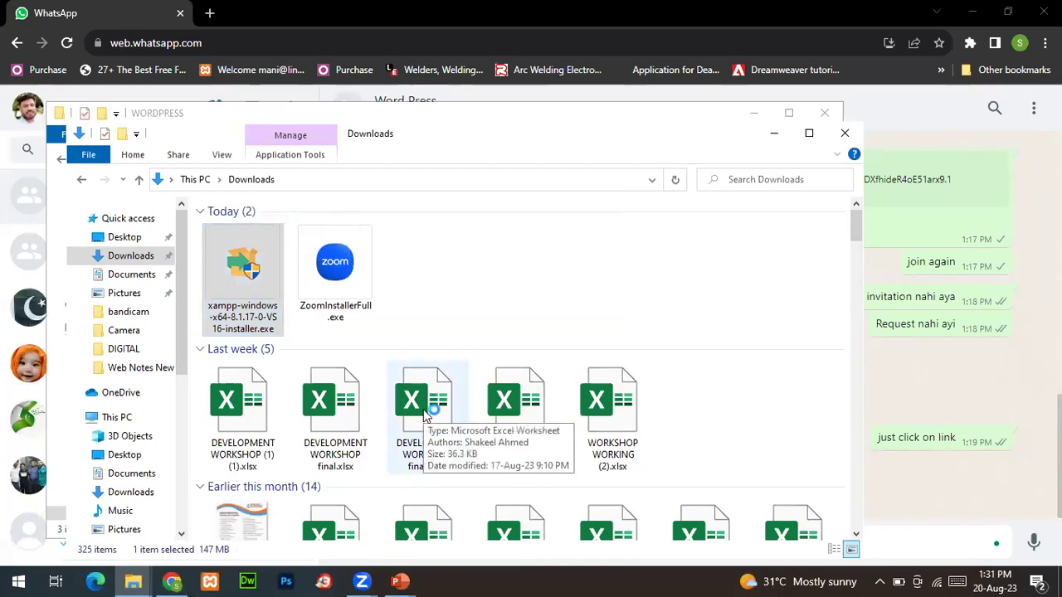
- Minimize both Explorer windows, dismiss the XAMPP warning, and continue the 'How to Install XAMPP' slideshow
left_click(784, 139)
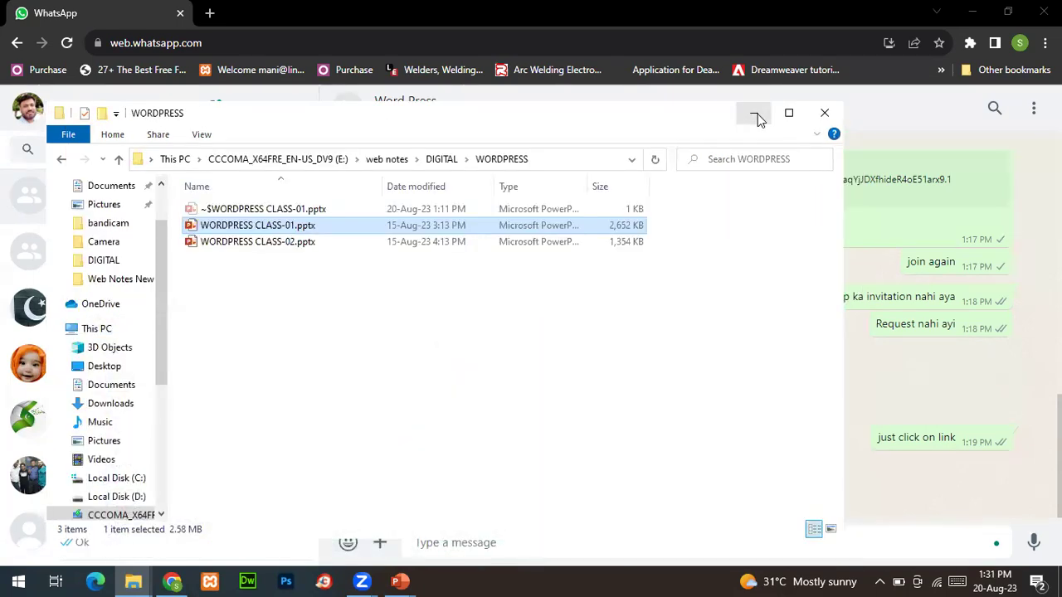
left_click(756, 116)
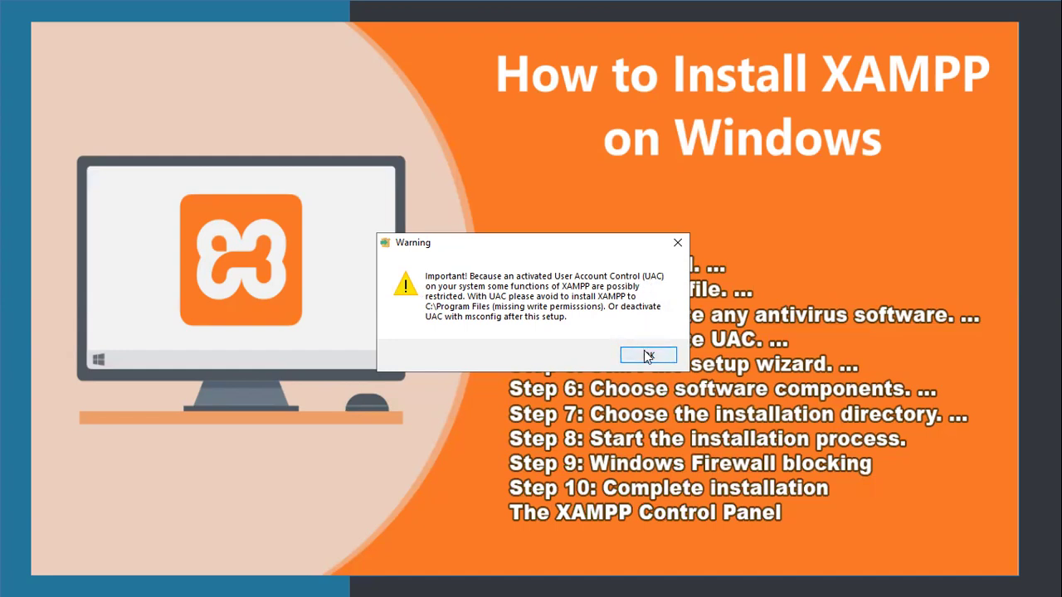
left_click(683, 442)
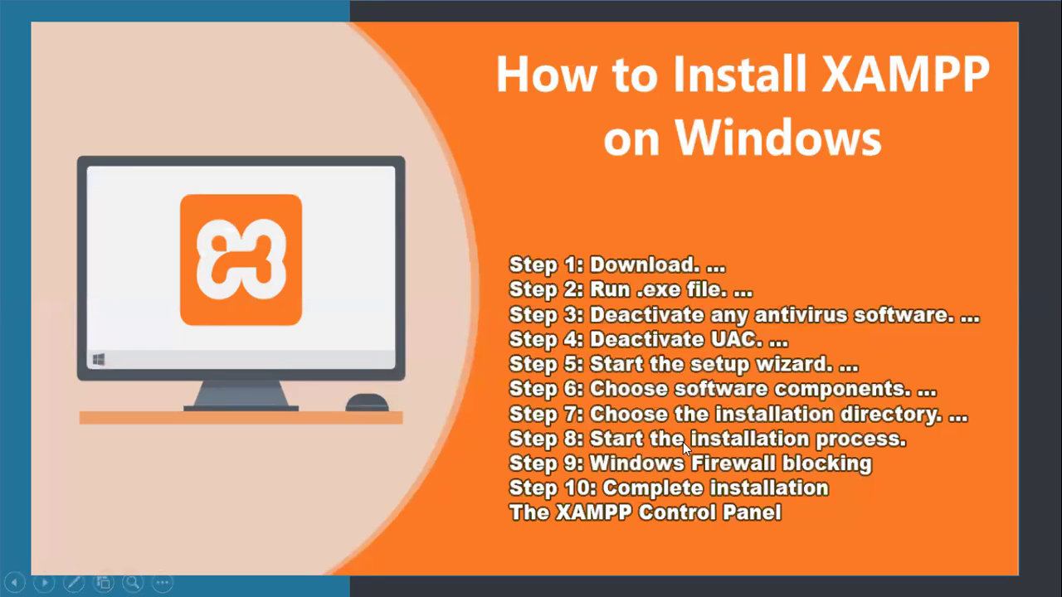
left_click(682, 442)
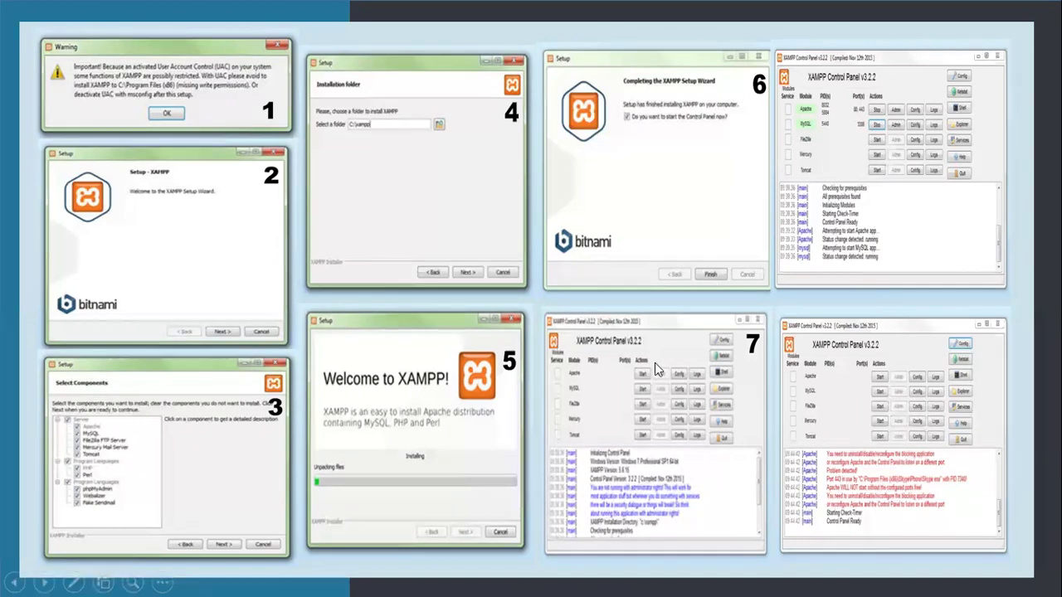
- Accept the UAC warning, advance past Select Components, and select the C drive letter in the install path
key("Escape")
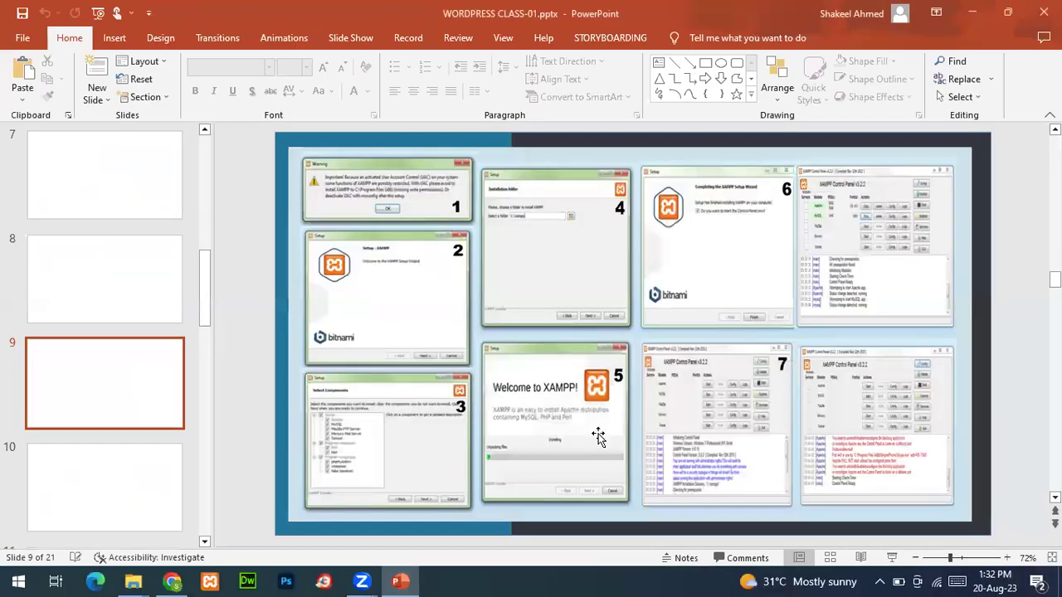
key("alt+Tab")
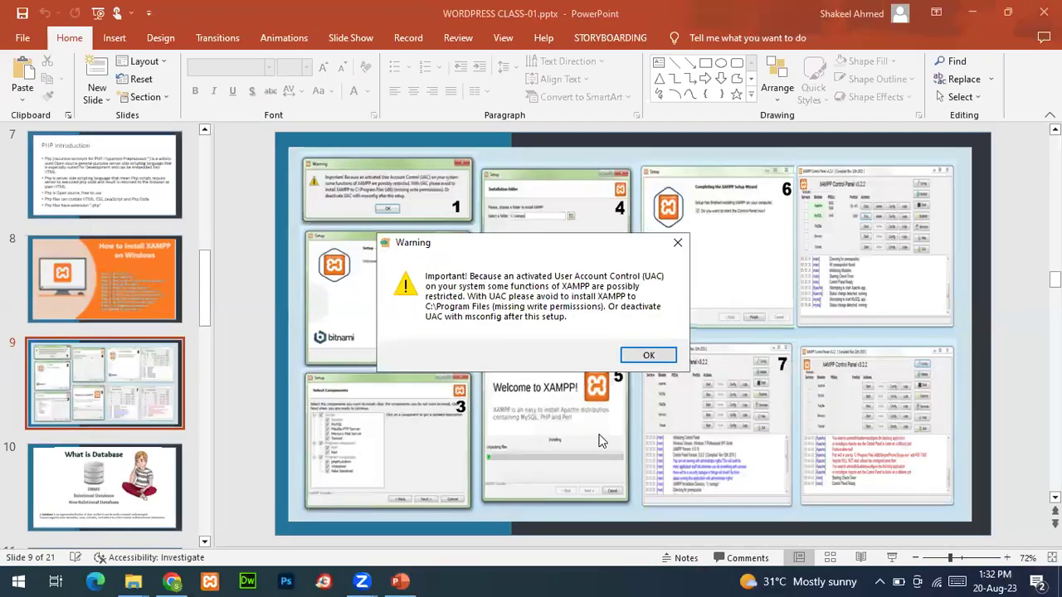
left_click(644, 358)
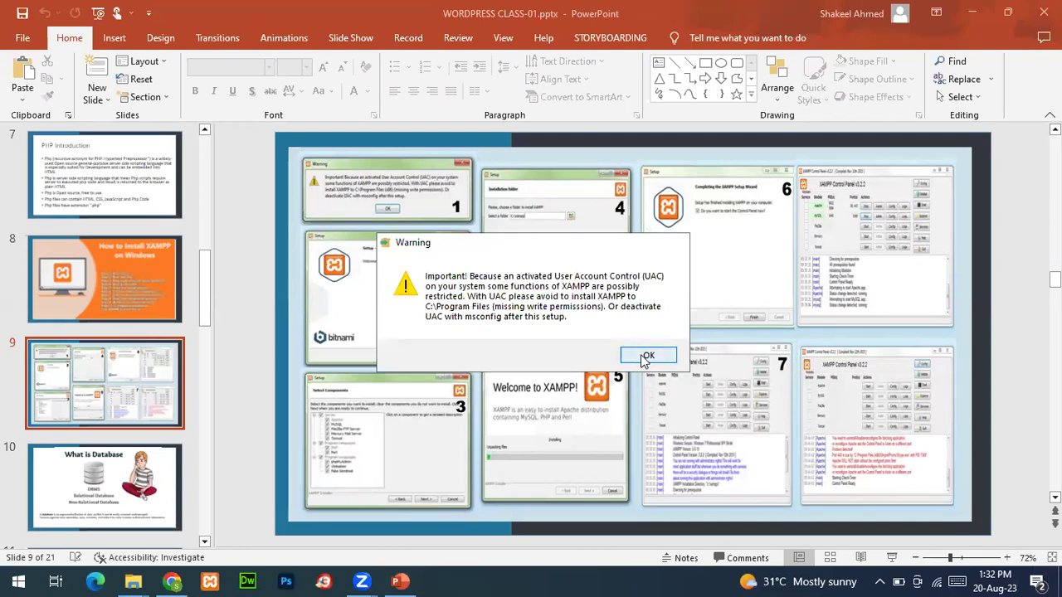
left_click(614, 442)
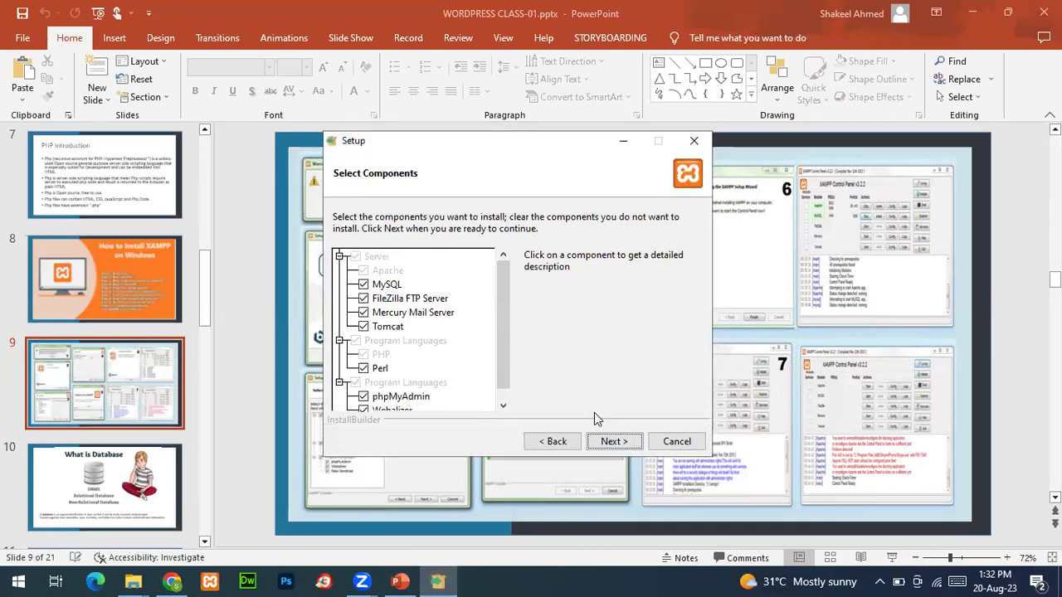
left_click(619, 442)
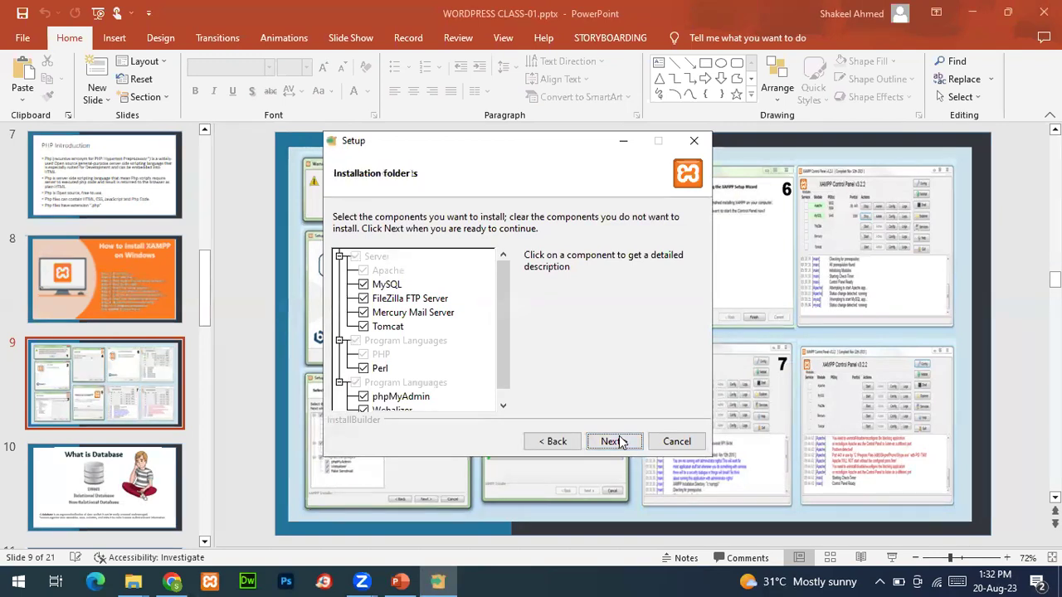
key("Left")
key("shift+Right")
- Change the install folder to d:\xampp and dismiss the folder-not-empty warning
type("d")
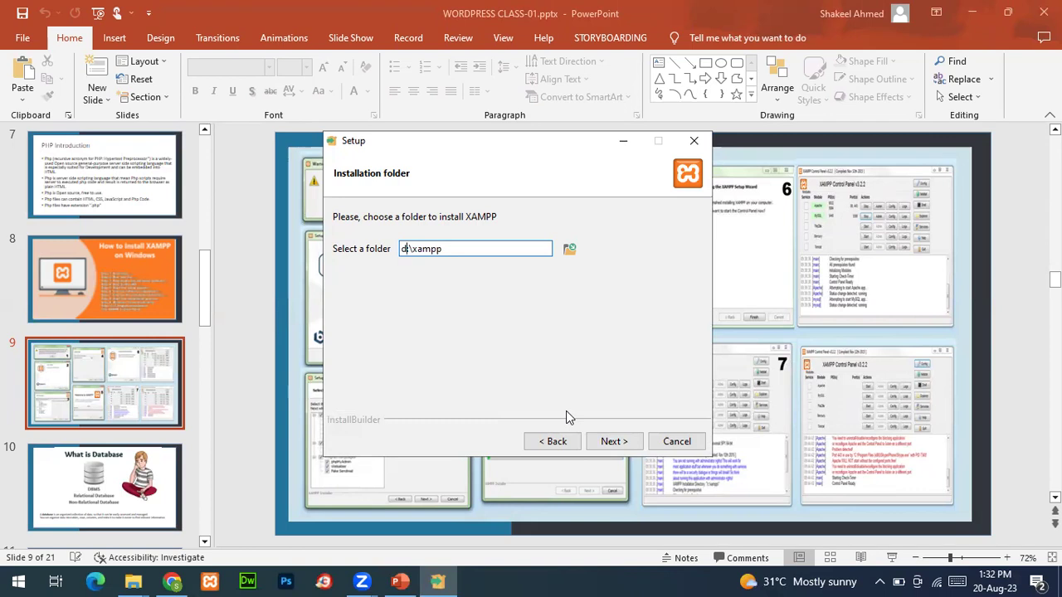
left_click(614, 449)
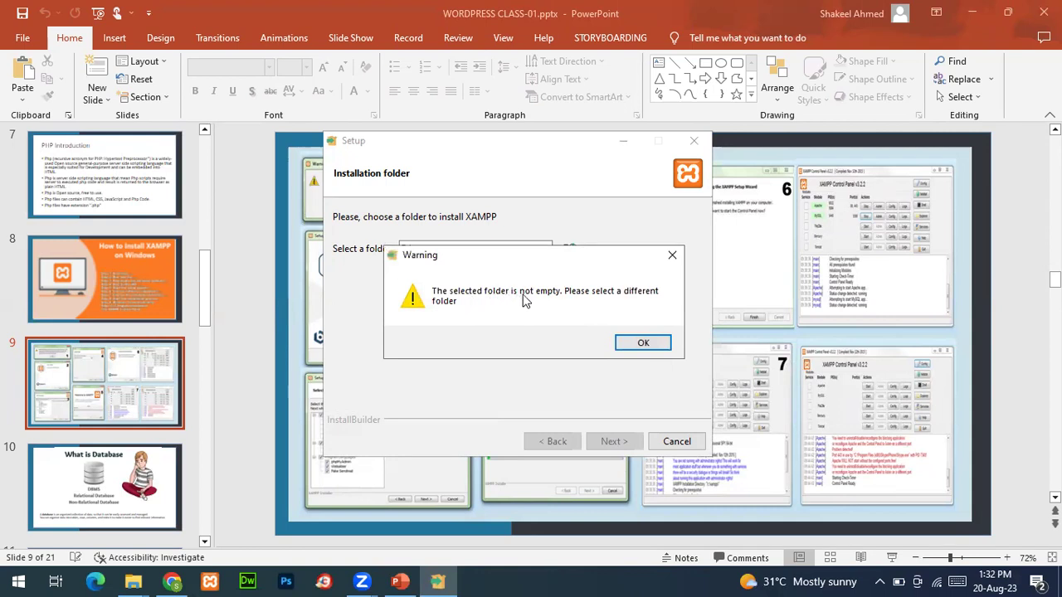
left_click(624, 342)
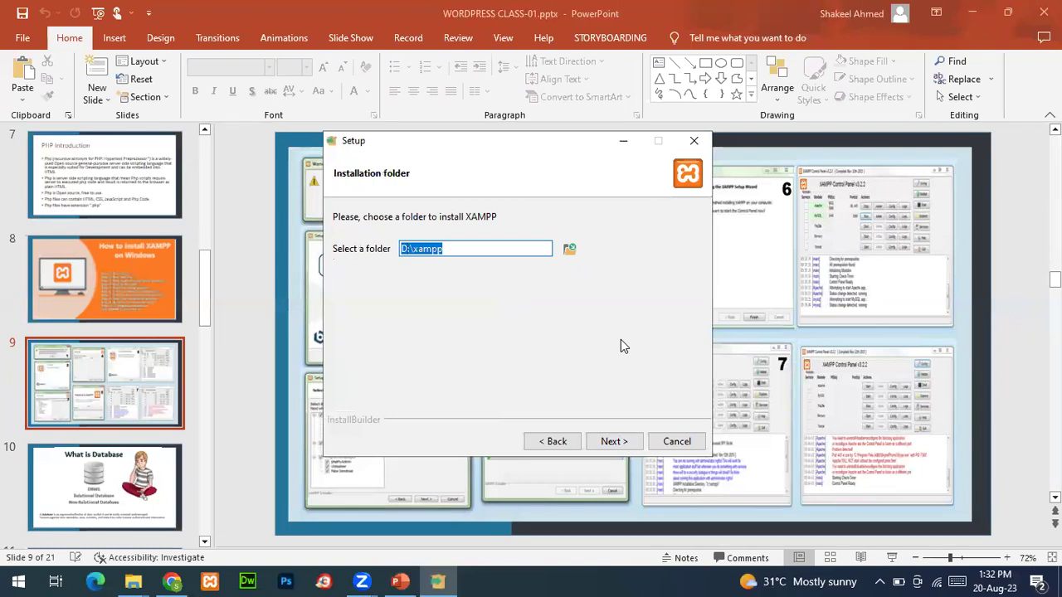
- Change the path to D:\xampp1, abort the XAMPP setup, and minimize PowerPoint
left_click(512, 250)
type("1")
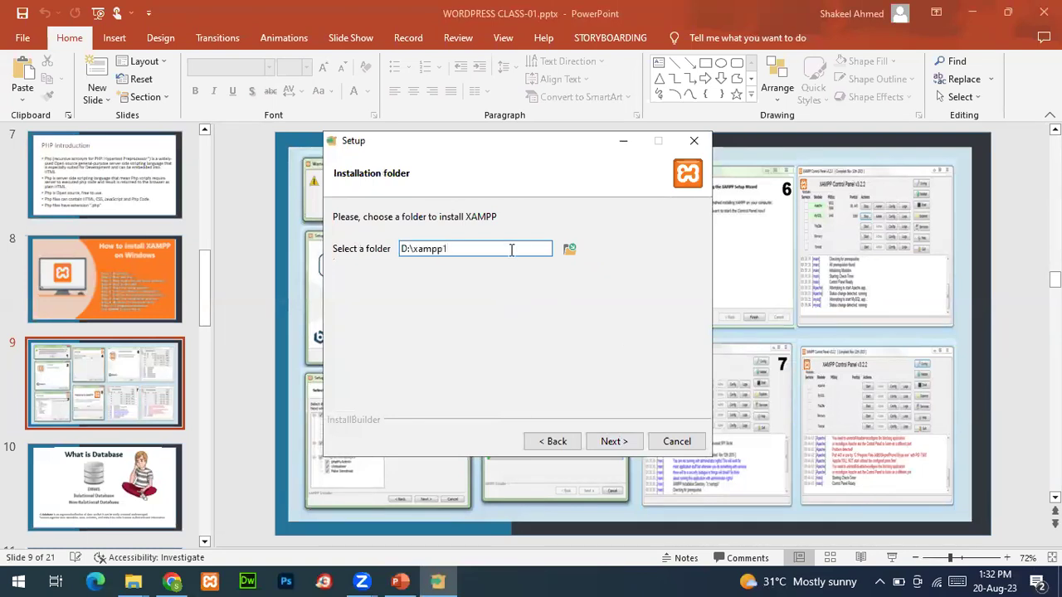
left_click(676, 441)
left_click(560, 342)
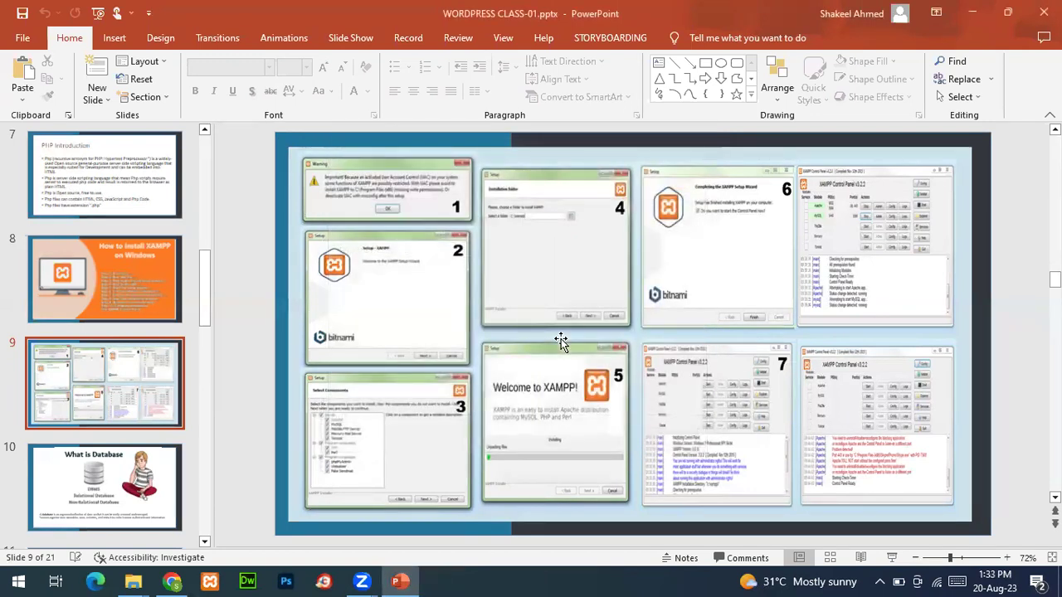
left_click(977, 12)
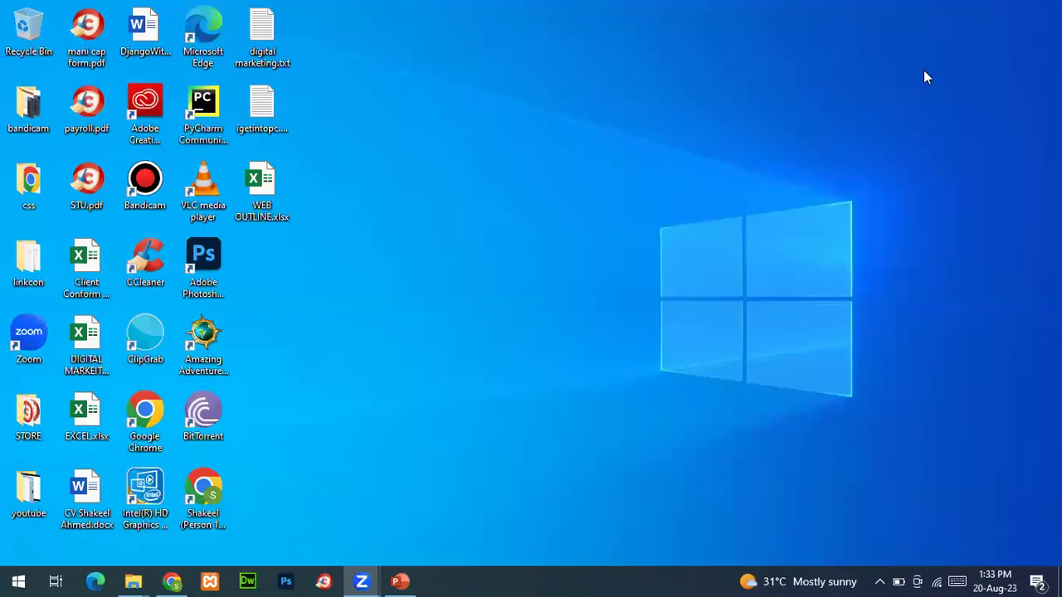
- Launch XAMPP Control Panel from the XAMPP folder in the Start menu app list
left_click(17, 580)
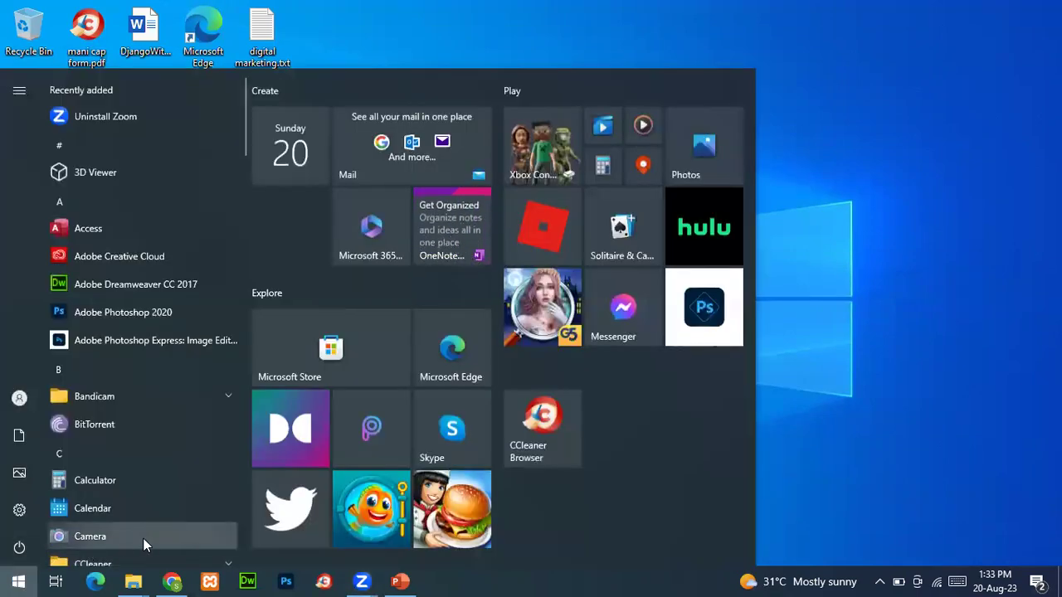
left_click(235, 563)
left_click(243, 563)
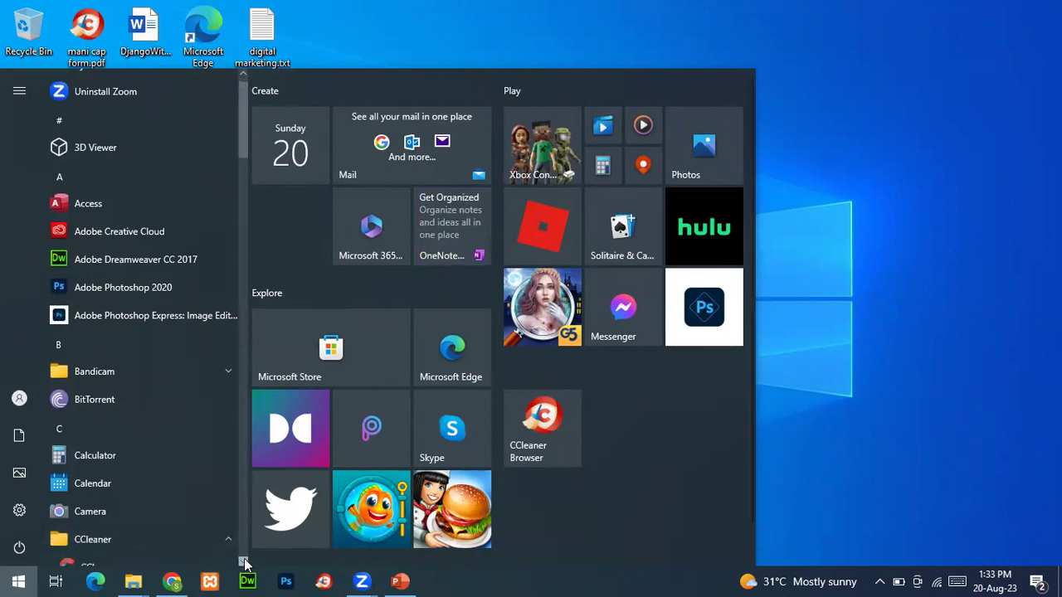
left_click_drag(243, 562, 244, 562)
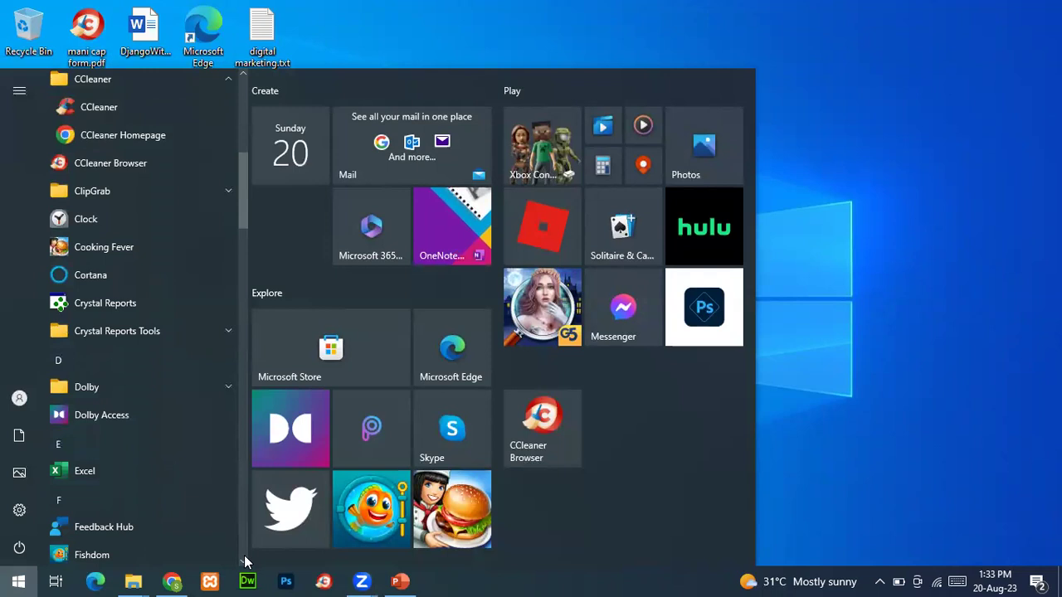
scroll(245, 562, "down", 5)
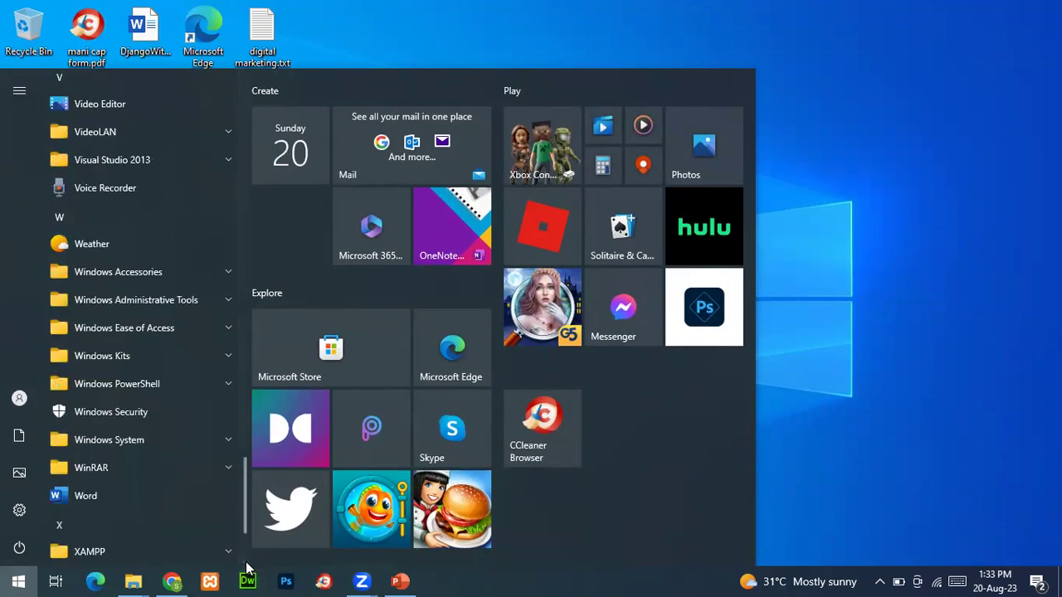
left_click(244, 562)
left_click(244, 562)
left_click(228, 529)
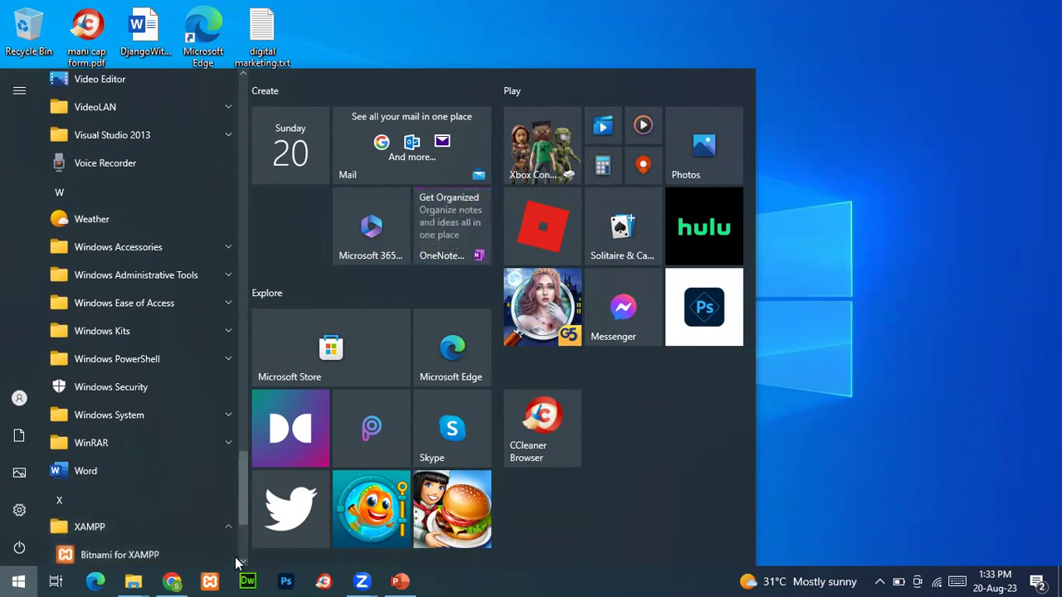
scroll(243, 559, "down", 3)
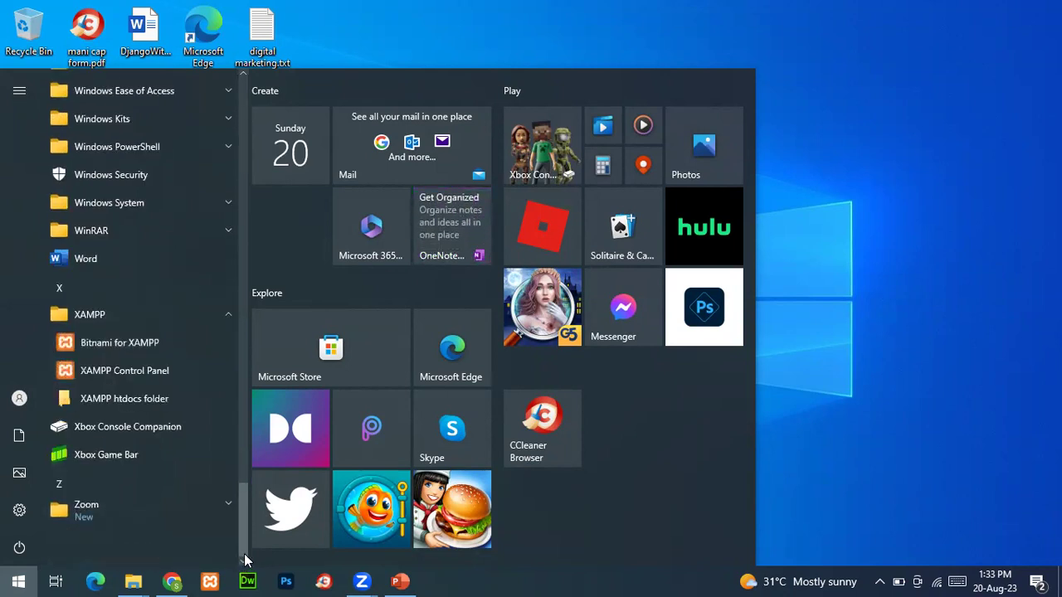
left_click(136, 380)
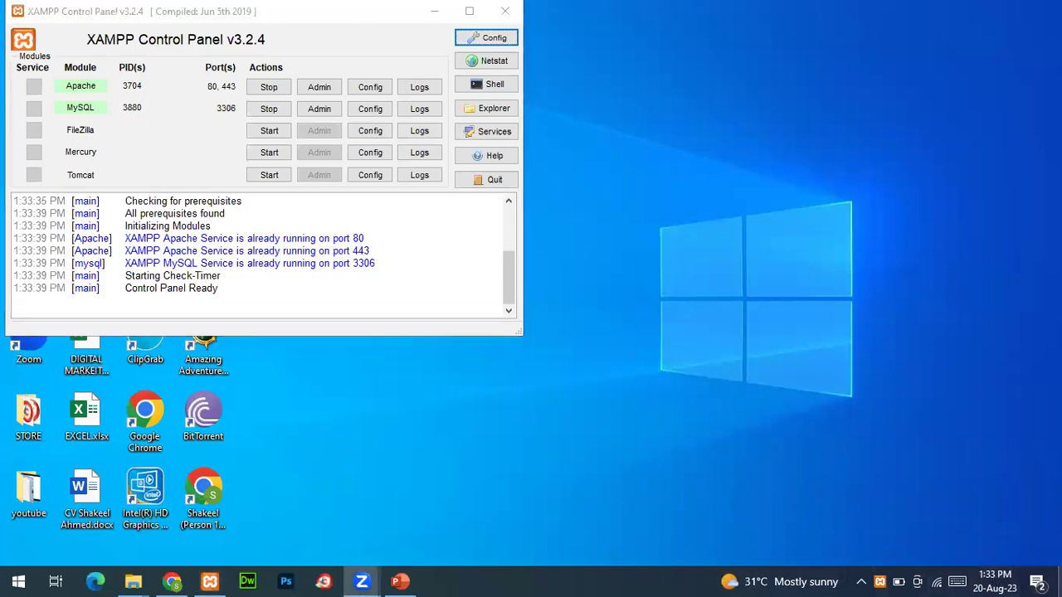
- Bring back the XAMPP Control Panel and move it toward the screen centre
left_click(1060, 581)
key("alt+Tab")
key("Tab")
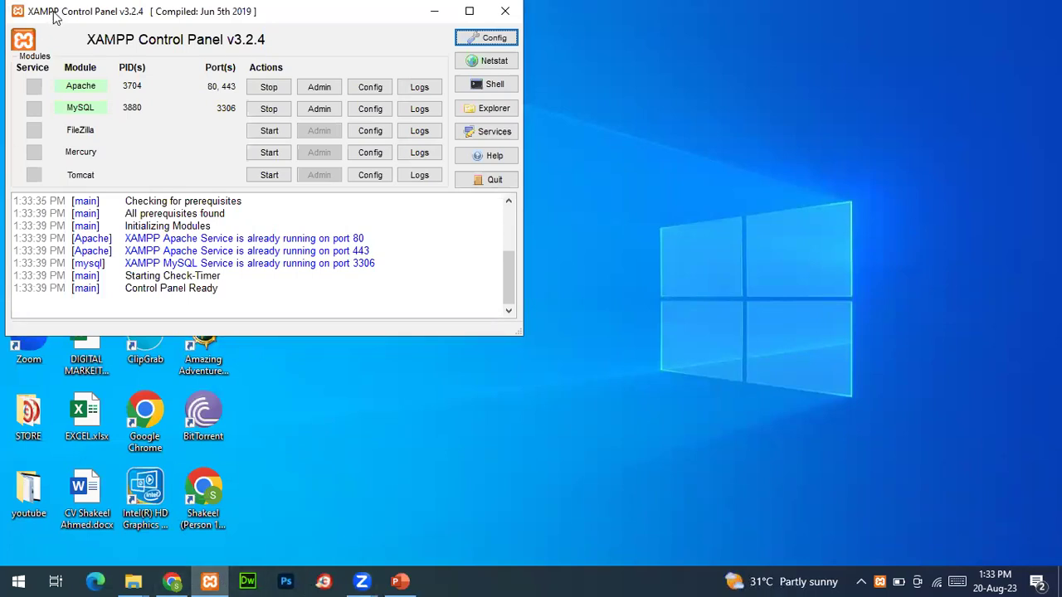
left_click_drag(64, 23, 272, 138)
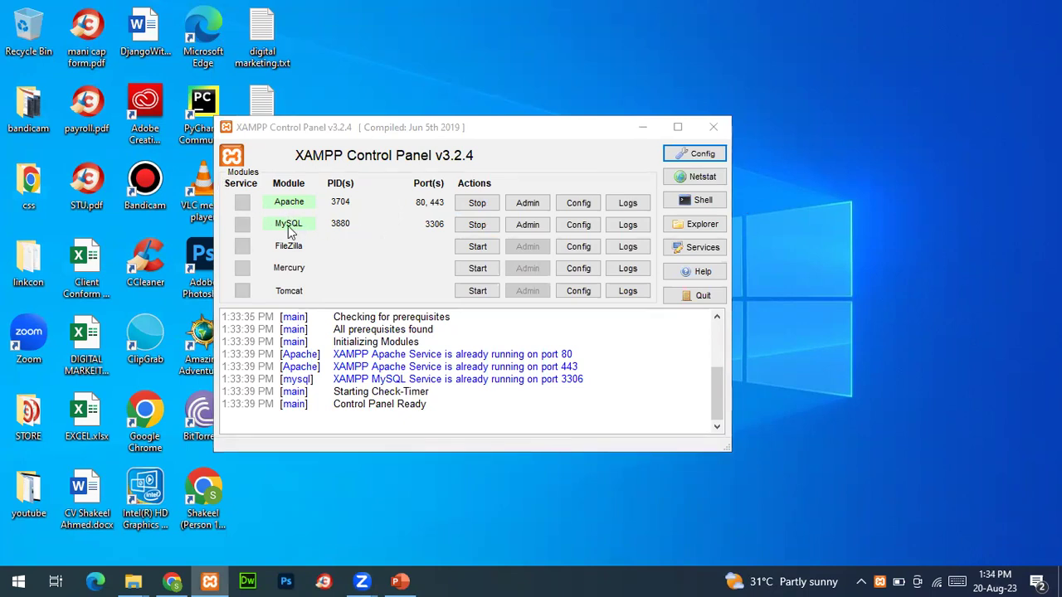
- Stop MySQL, then Apache, approving each administrator permission prompt
left_click(469, 225)
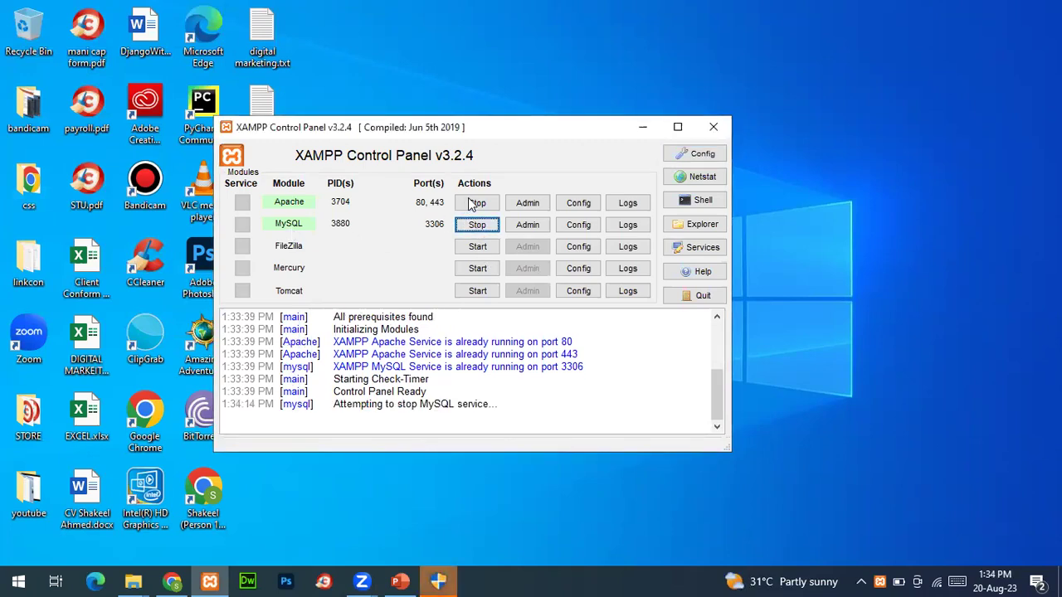
left_click(444, 579)
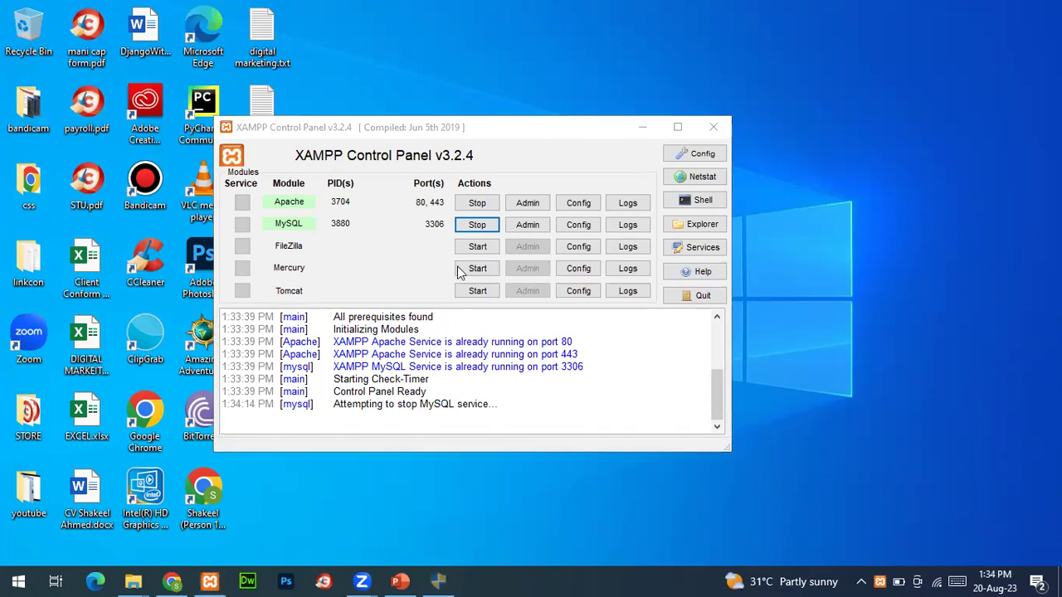
left_click(474, 204)
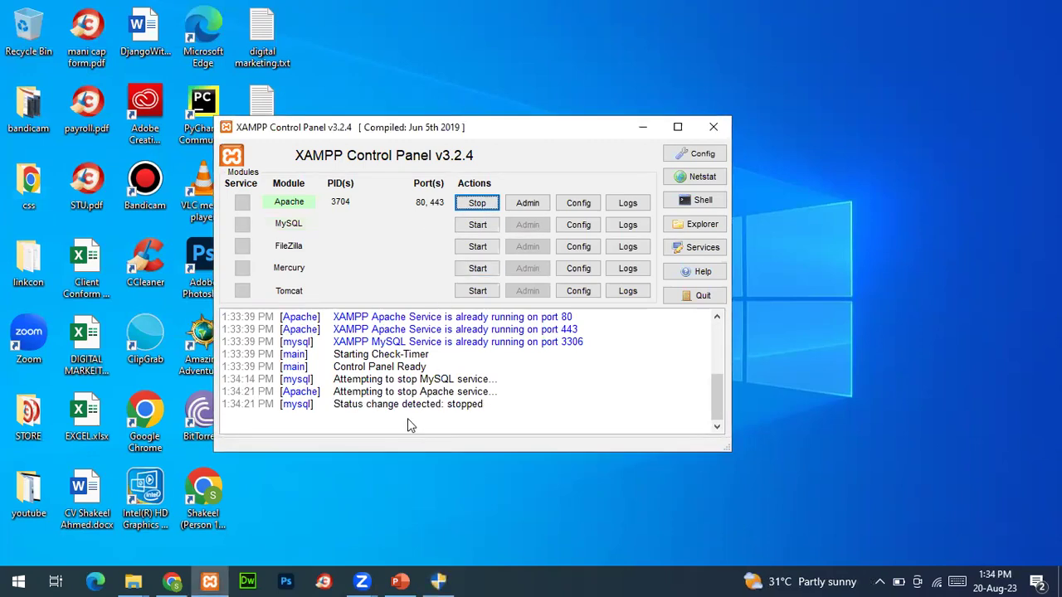
left_click(448, 580)
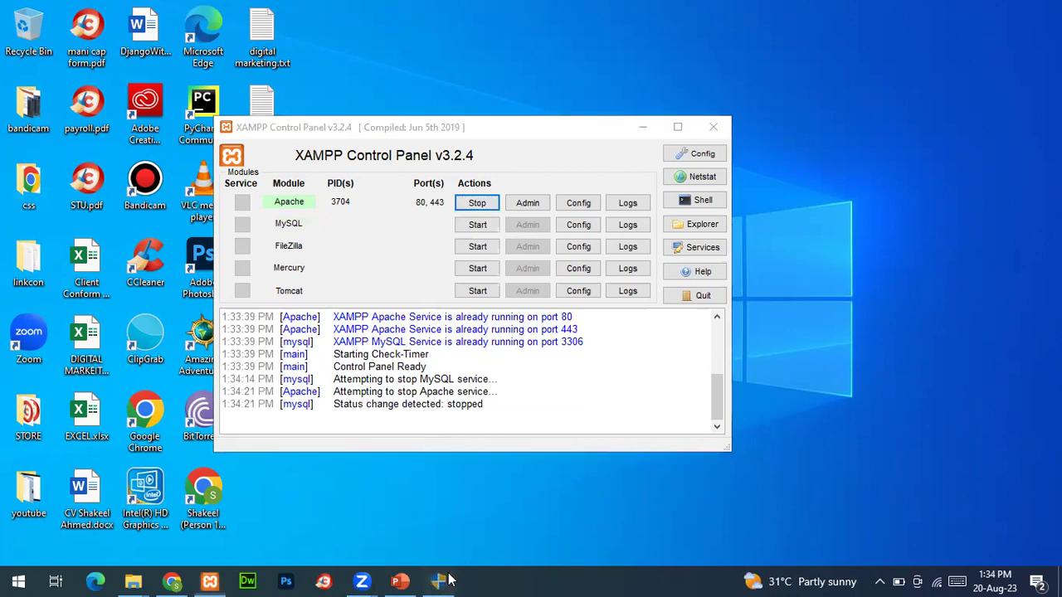
- Start Apache and then MySQL again, approving the administrator prompts for each
left_click(476, 204)
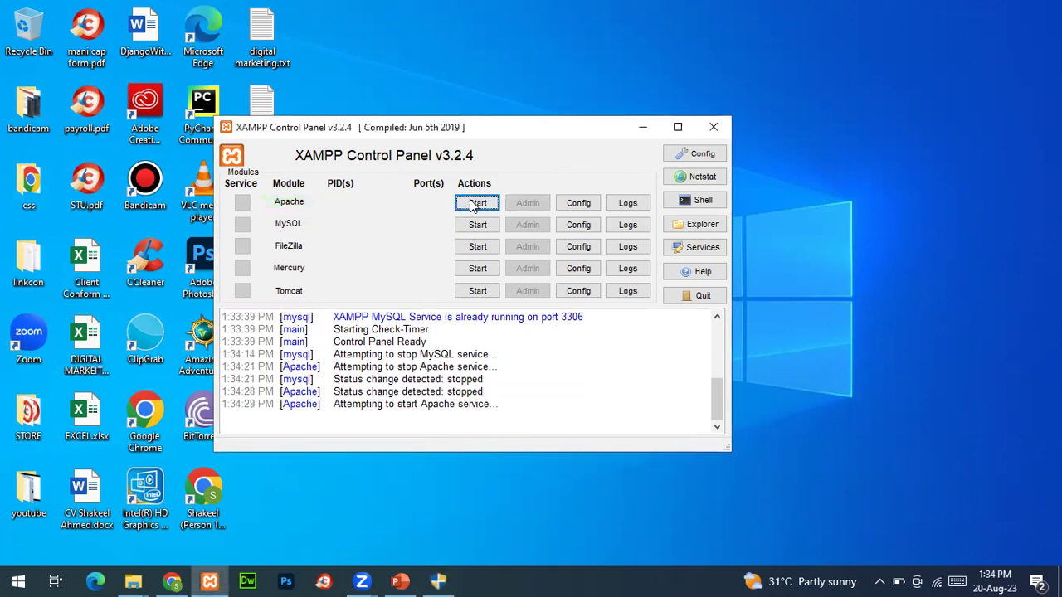
left_click(448, 580)
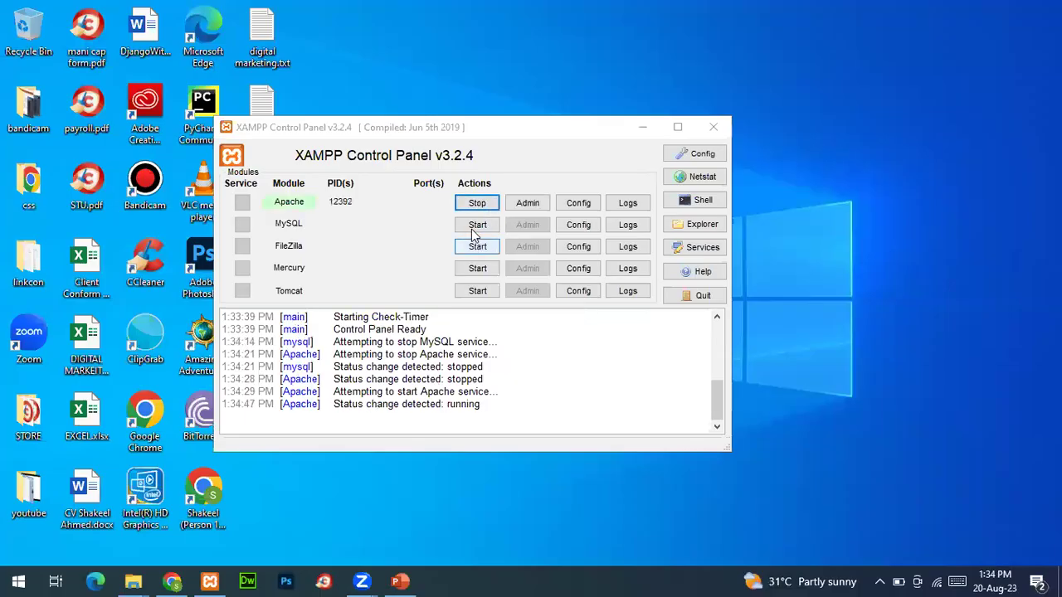
left_click(477, 225)
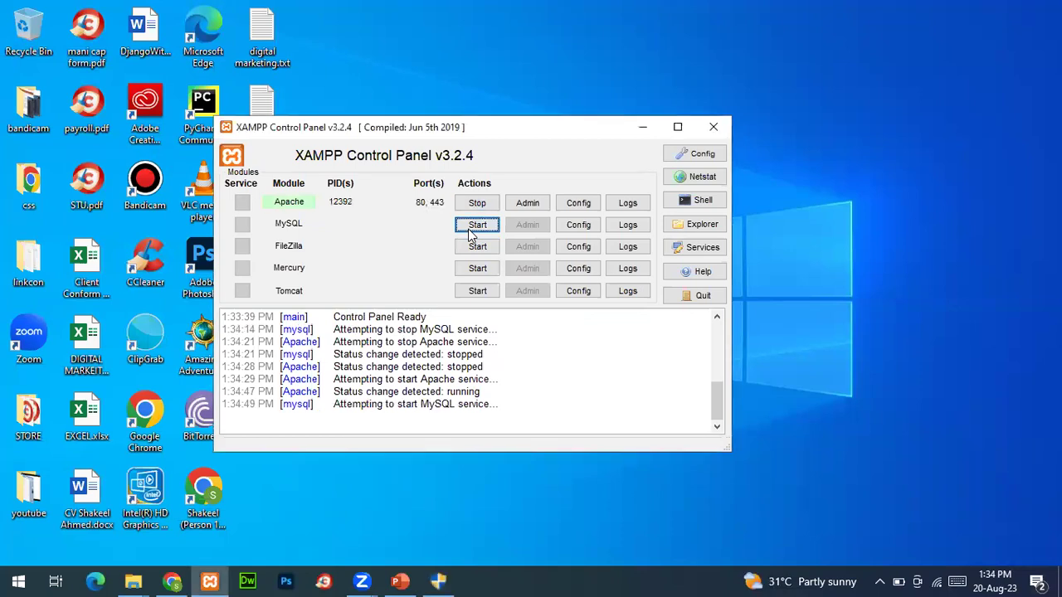
left_click(425, 576)
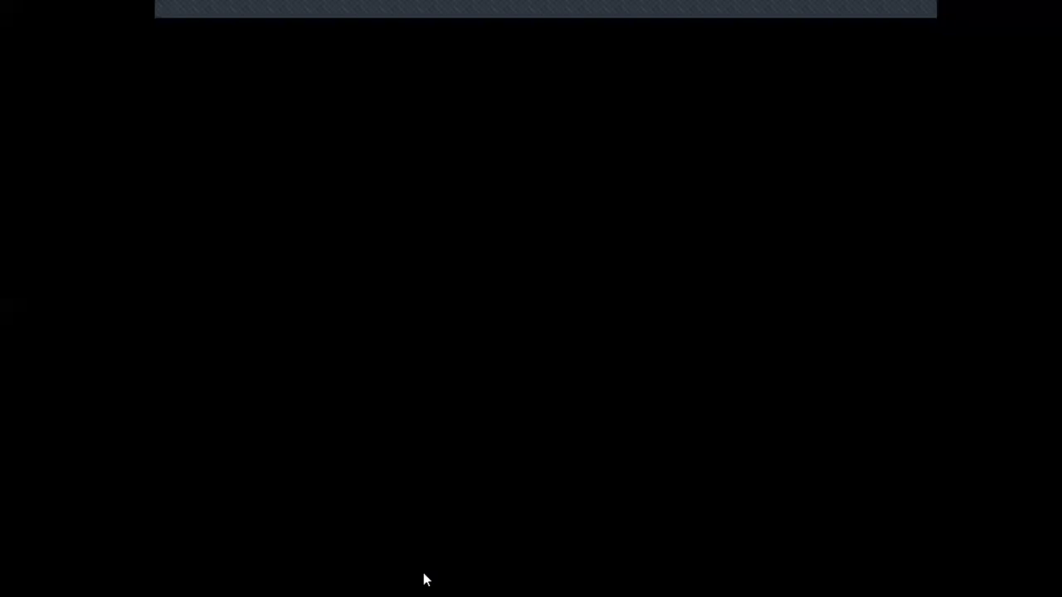
left_click(439, 363)
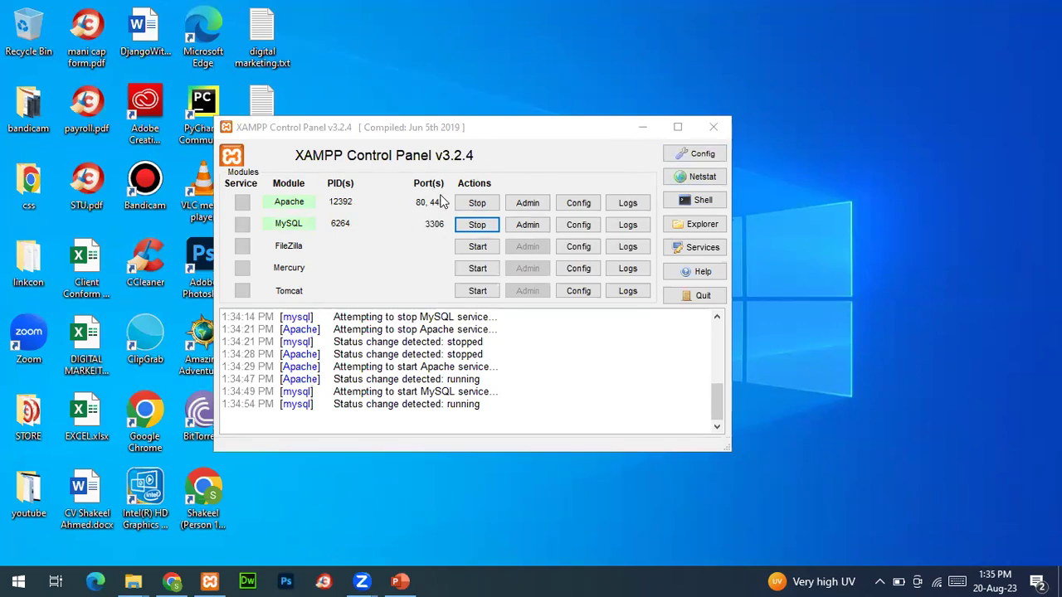
- Check in Netstat that httpd listens on ports 80 and 443 and mysqld on 3306
left_click(699, 177)
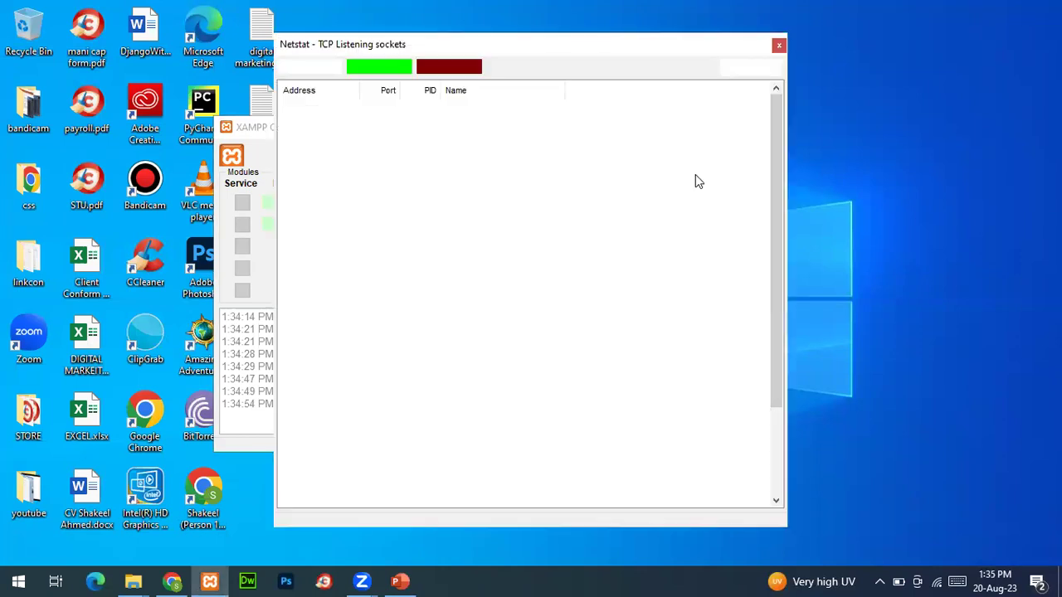
left_click(395, 108)
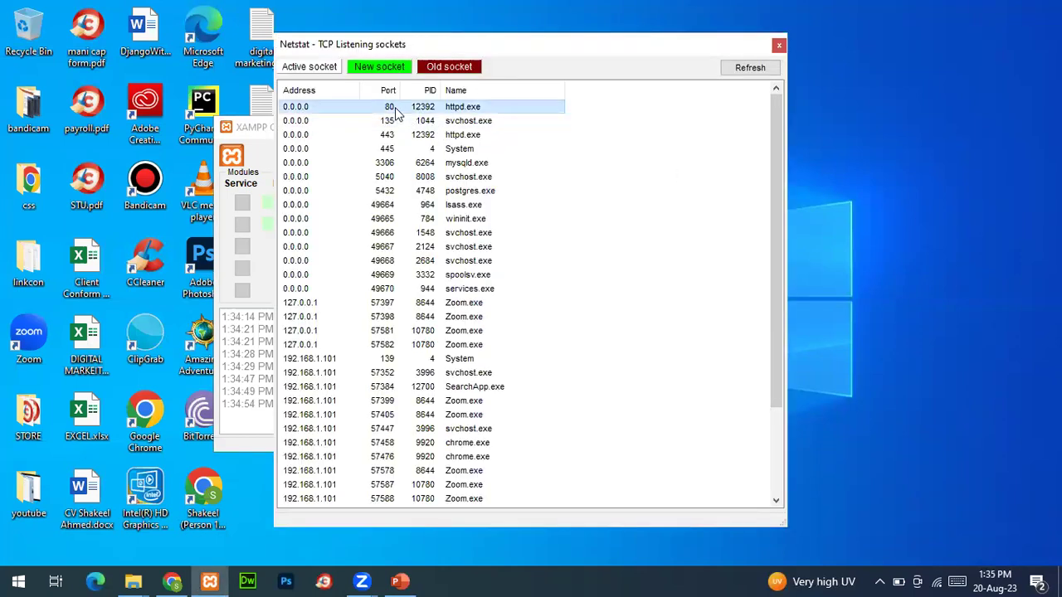
left_click(407, 136)
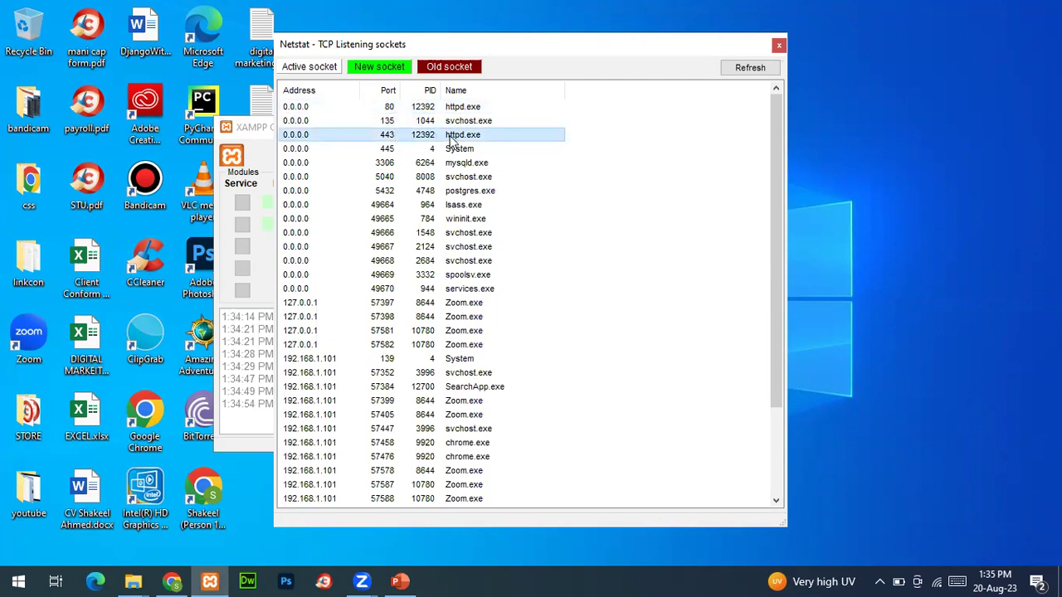
left_click(413, 164)
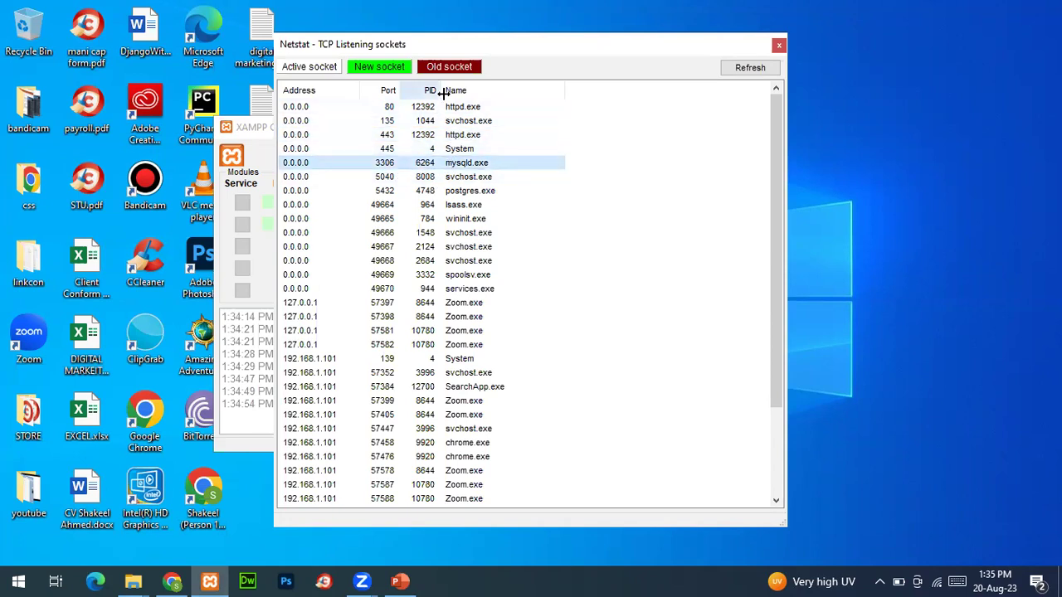
- Close Netstat and show slide 10, 'What is Database', in PowerPoint
left_click(779, 45)
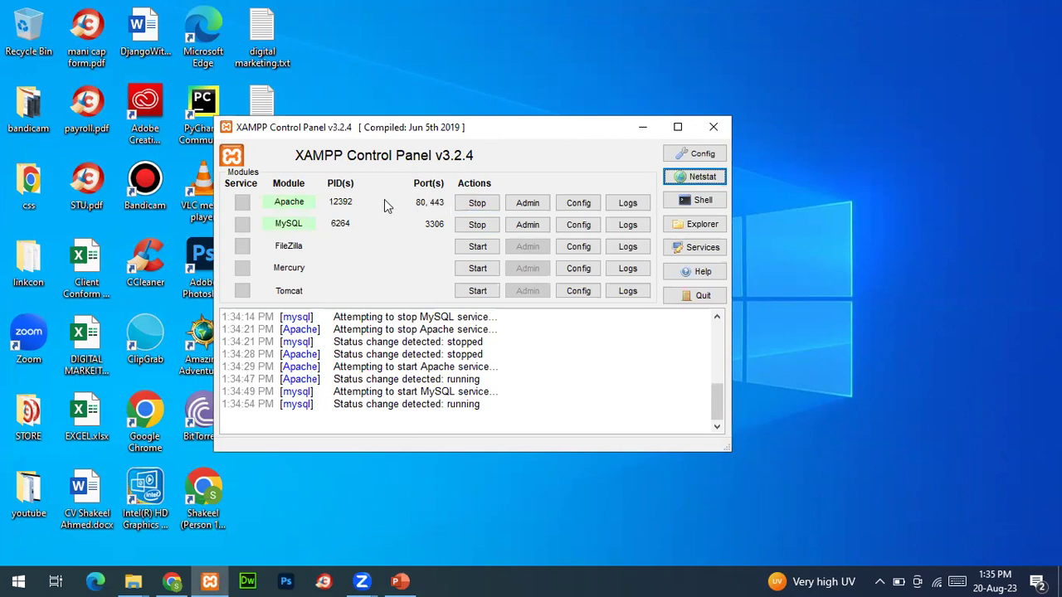
left_click(401, 581)
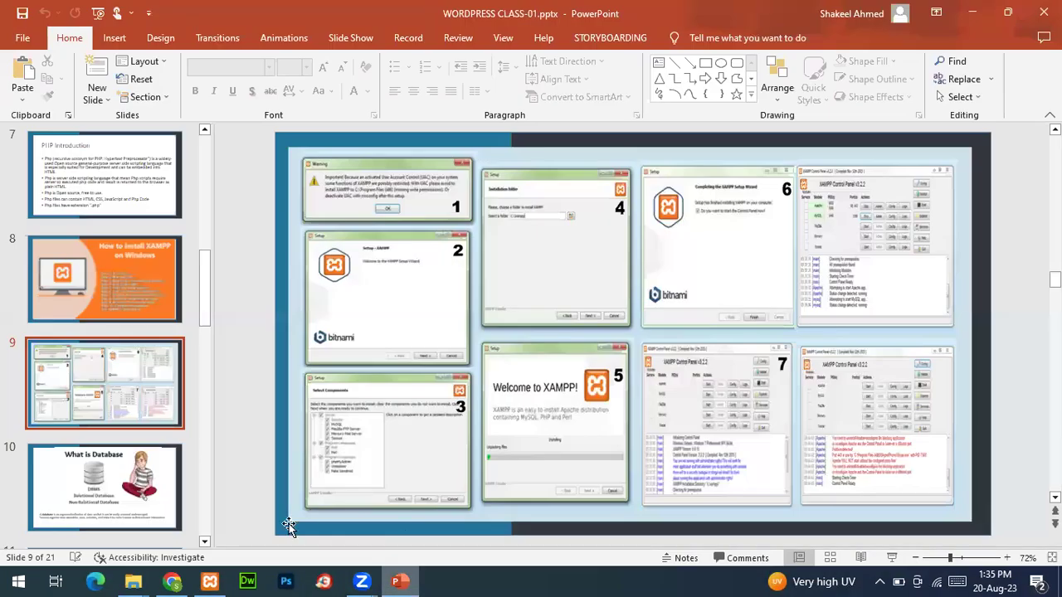
left_click(174, 498)
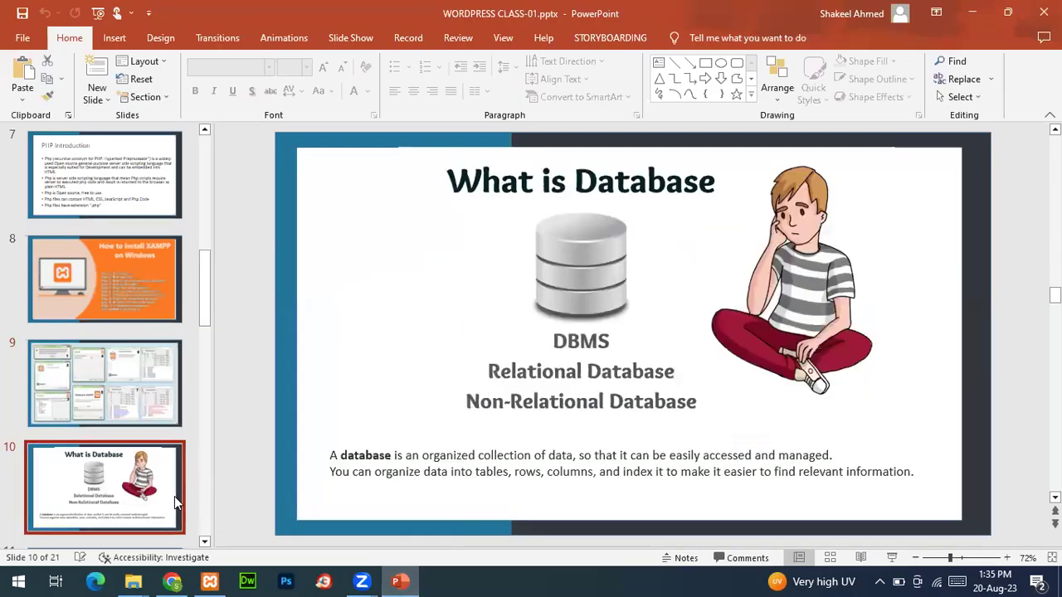
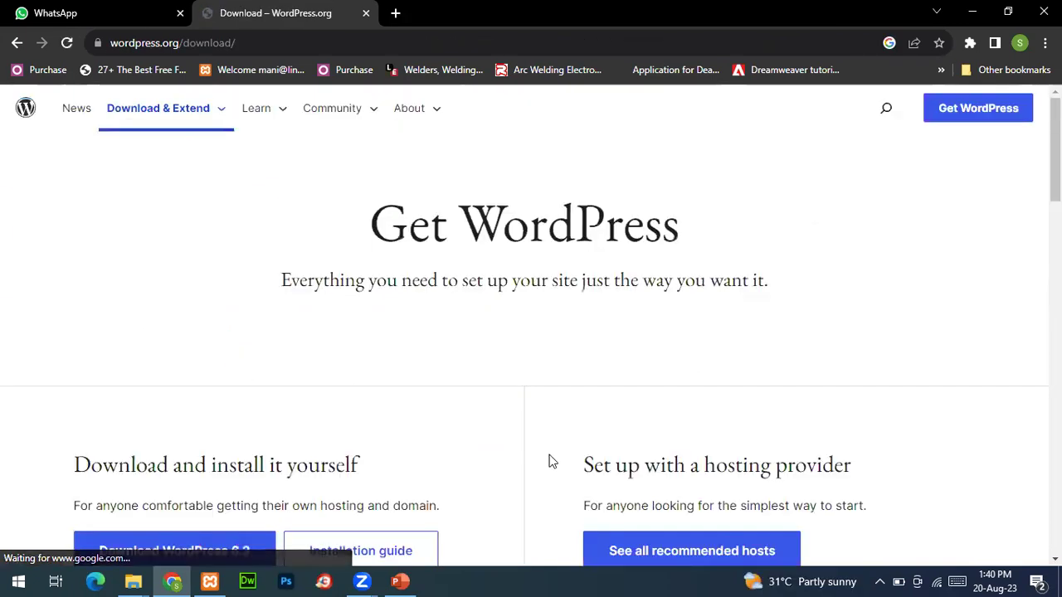
- Download wordpress-6.3.zip from WordPress.org and check it in Chrome's Recent Downloads panel
scroll(1028, 190, "down", 3)
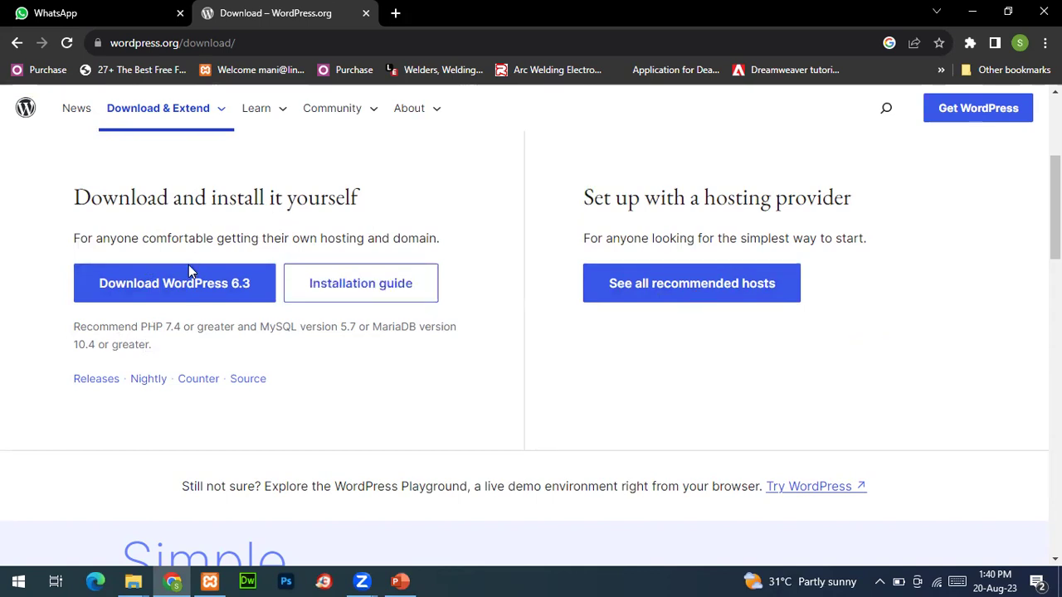
left_click(178, 290)
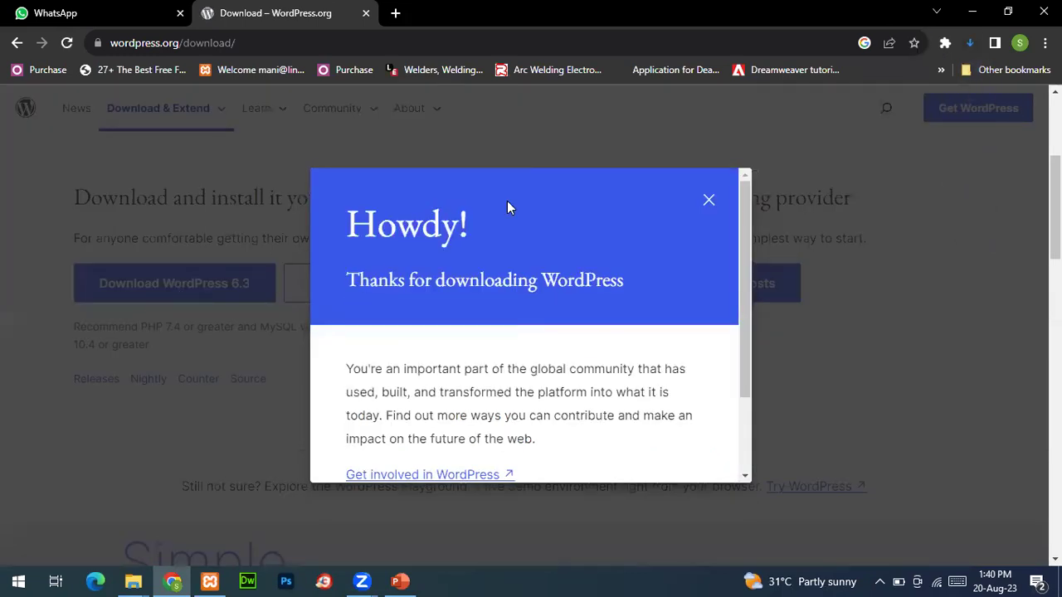
left_click(970, 44)
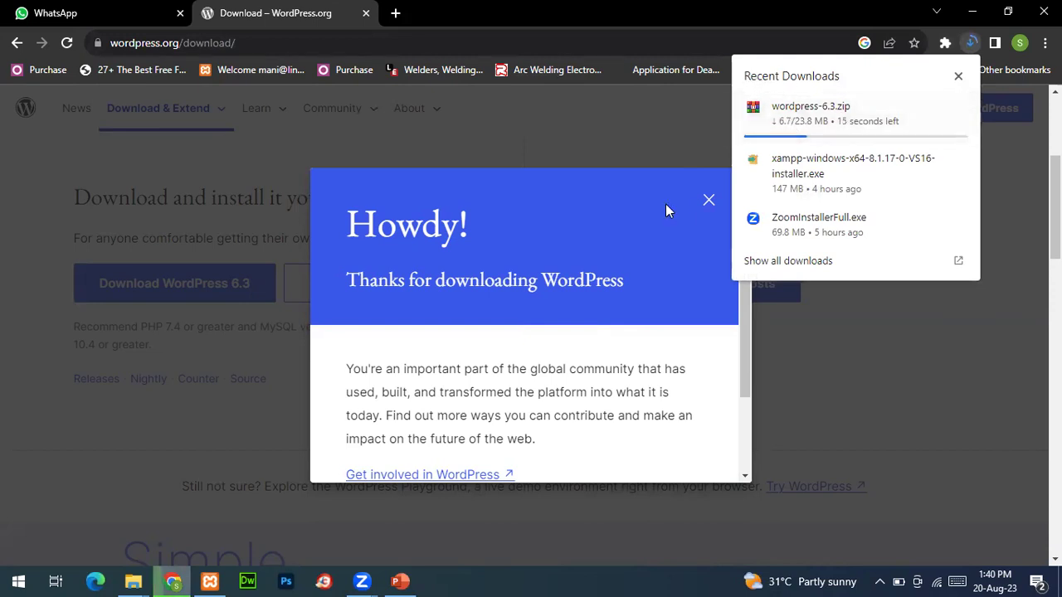
left_click(710, 202)
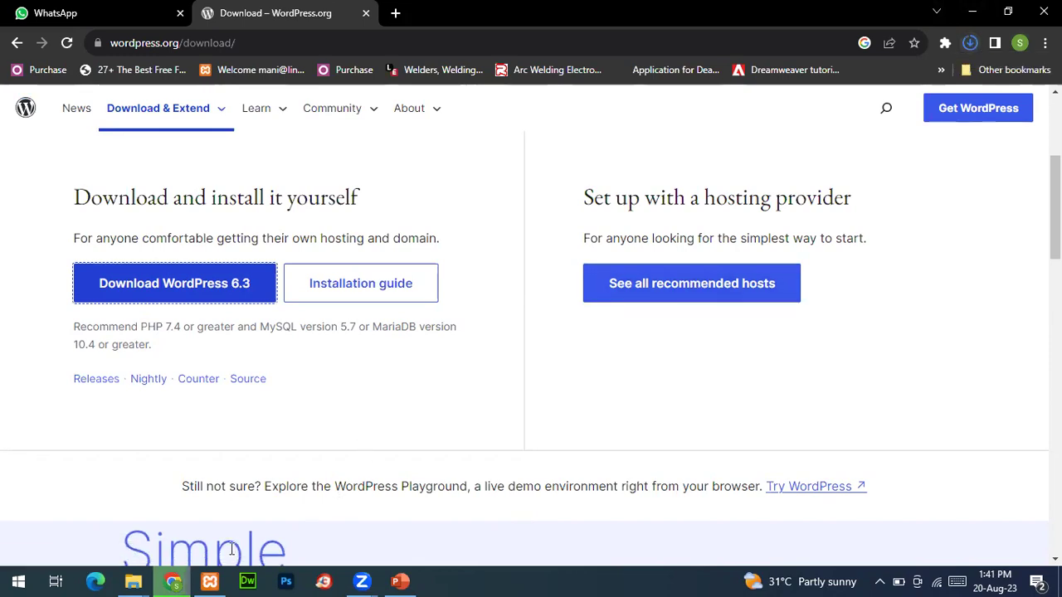
- Browse in File Explorer to Local Disk (D:) > xampp > htdocs
left_click(212, 580)
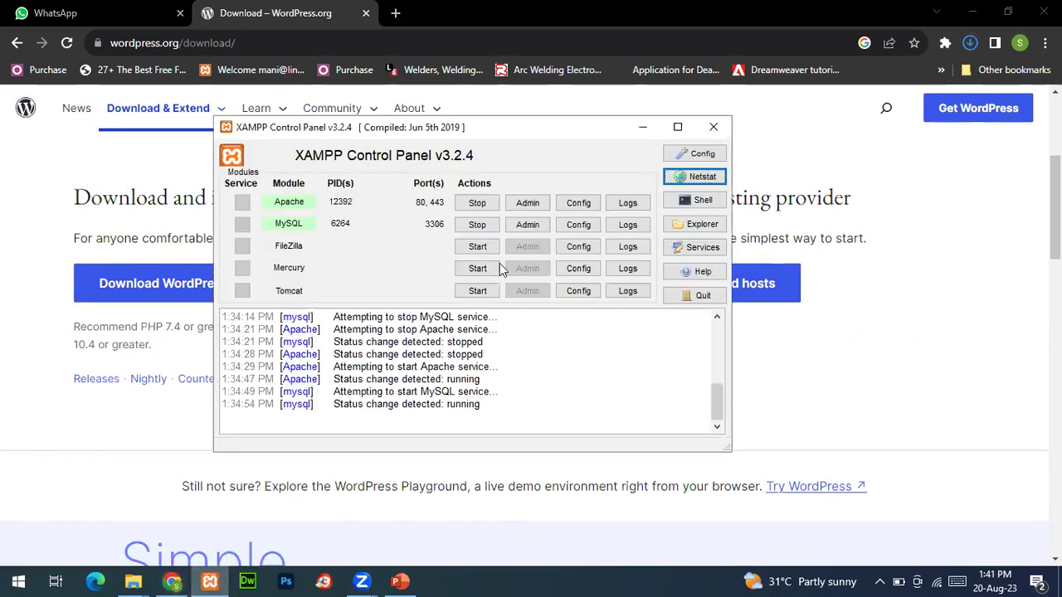
left_click(134, 580)
left_click(153, 533)
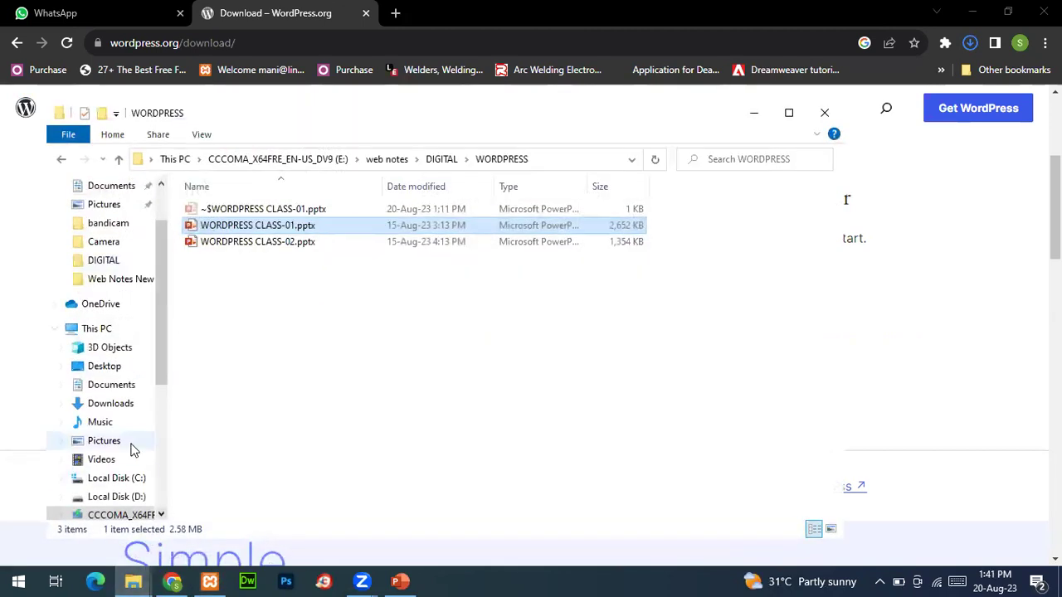
left_click(133, 581)
left_click(232, 540)
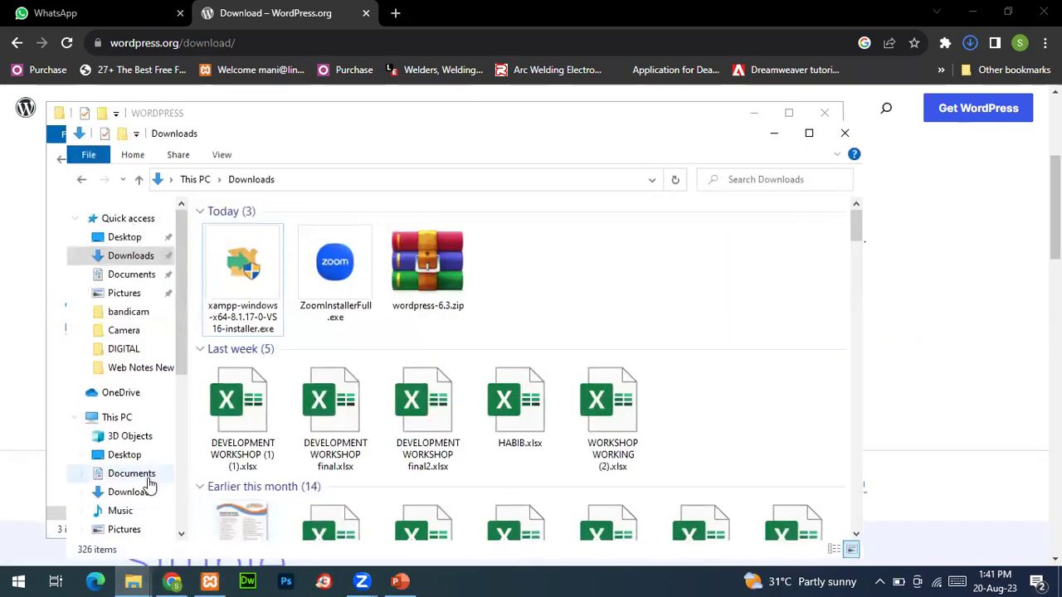
scroll(150, 504, "down", 5)
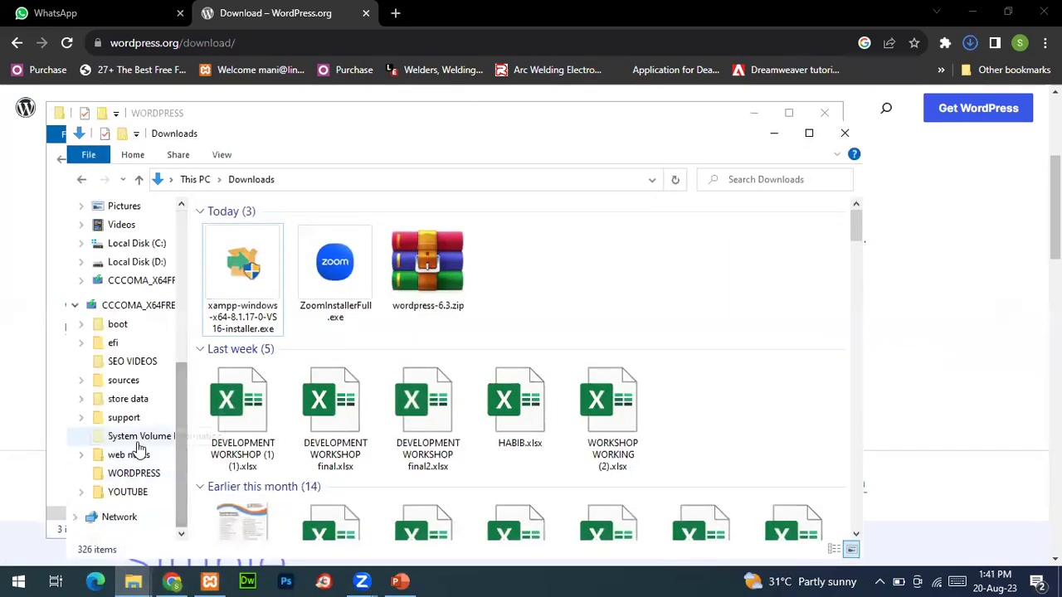
left_click(138, 261)
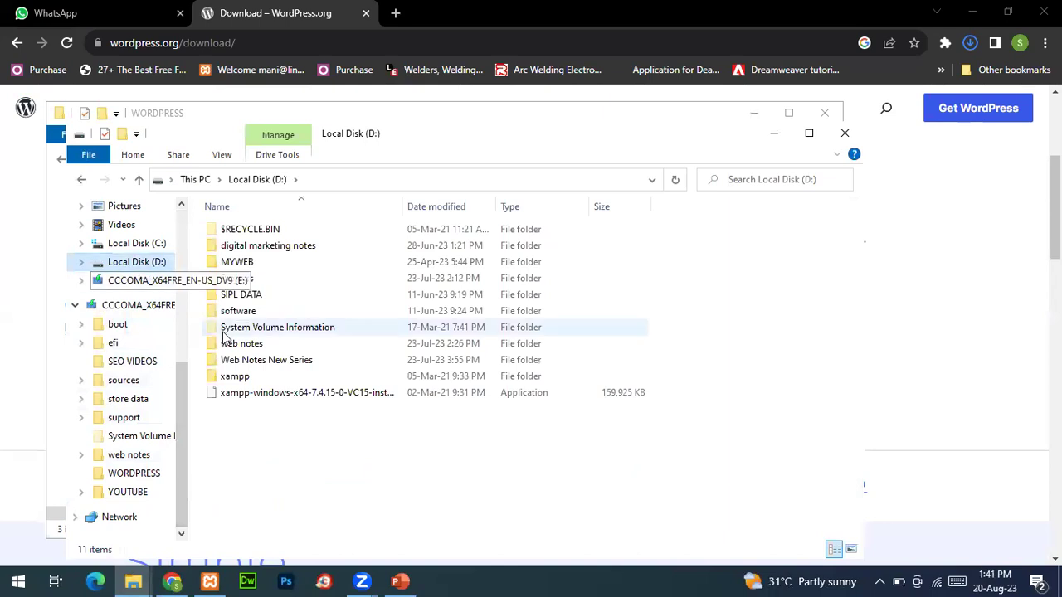
double_click(234, 376)
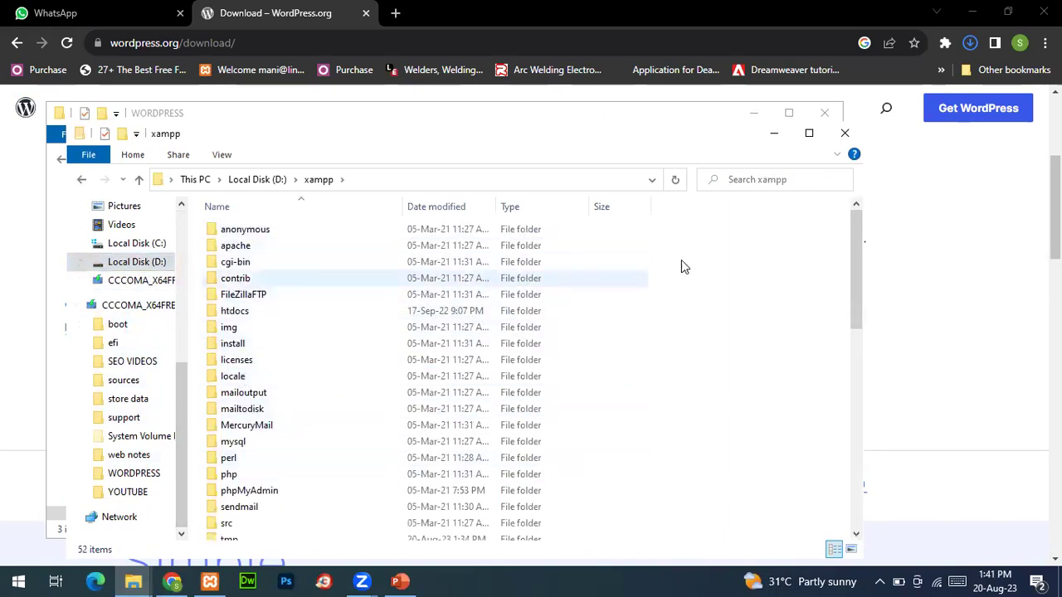
left_click_drag(853, 286, 840, 363)
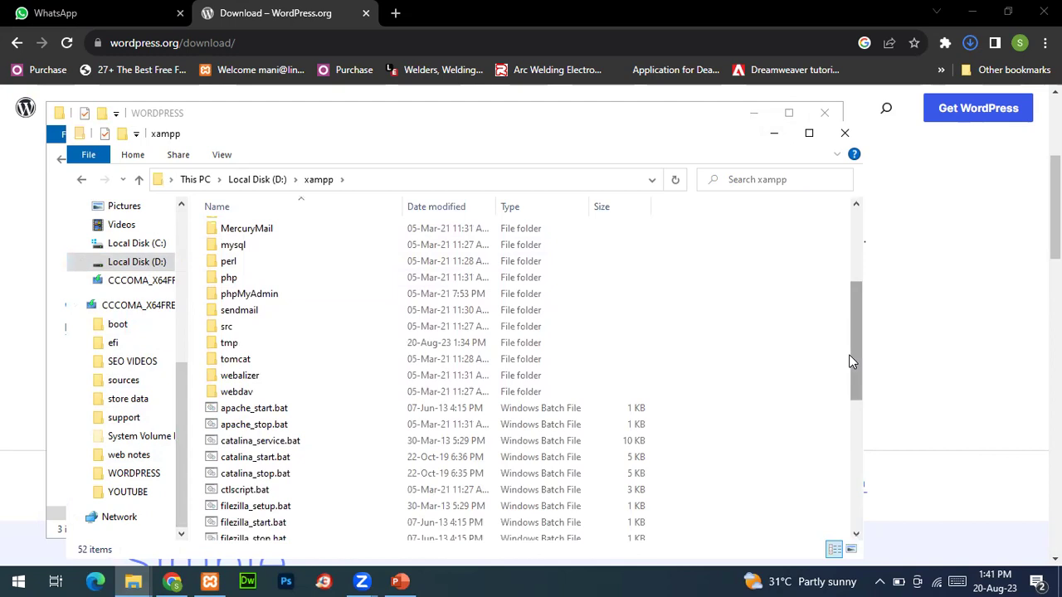
left_click_drag(854, 351, 853, 286)
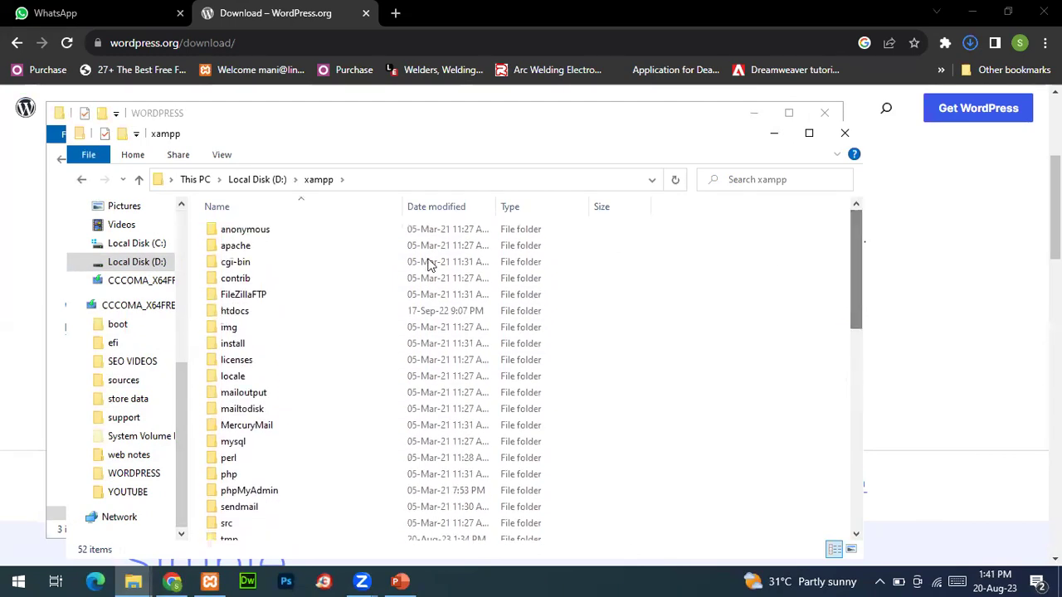
left_click(260, 311)
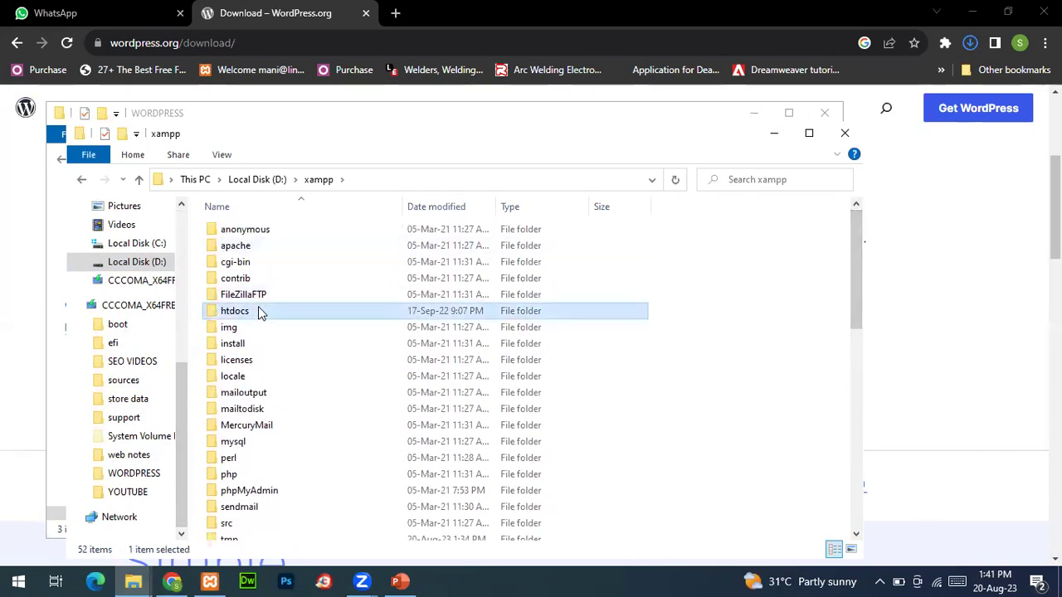
double_click(258, 310)
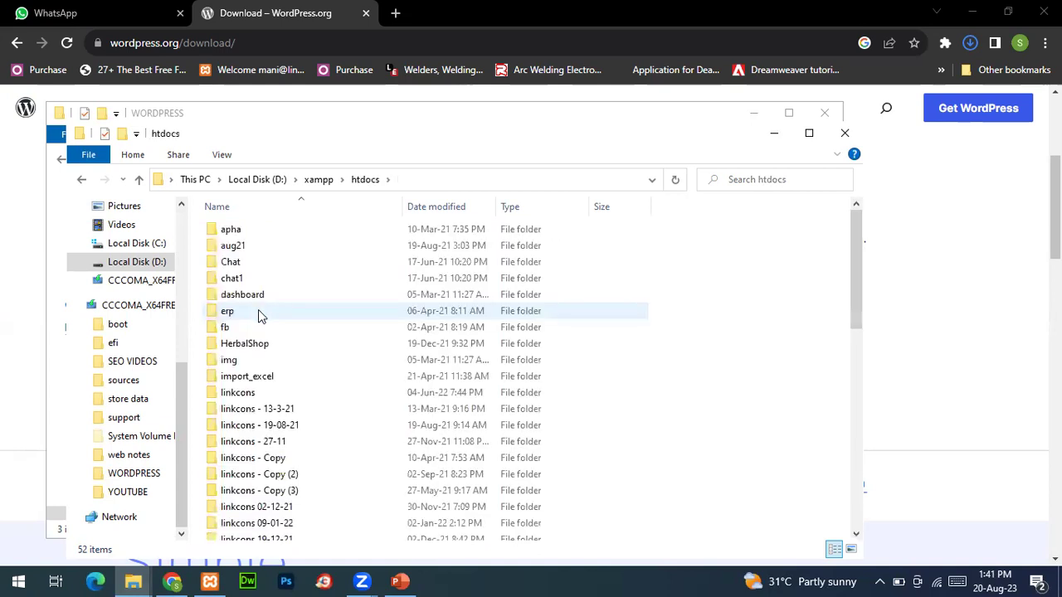
- Create a new folder named ss in htdocs and open it
right_click(669, 359)
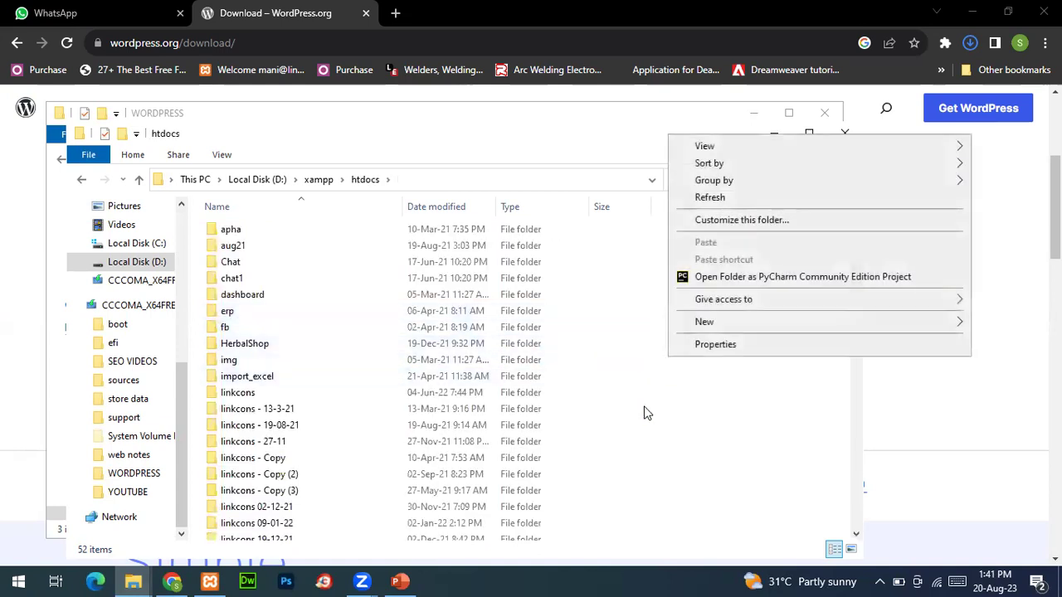
mouse_move(720, 323)
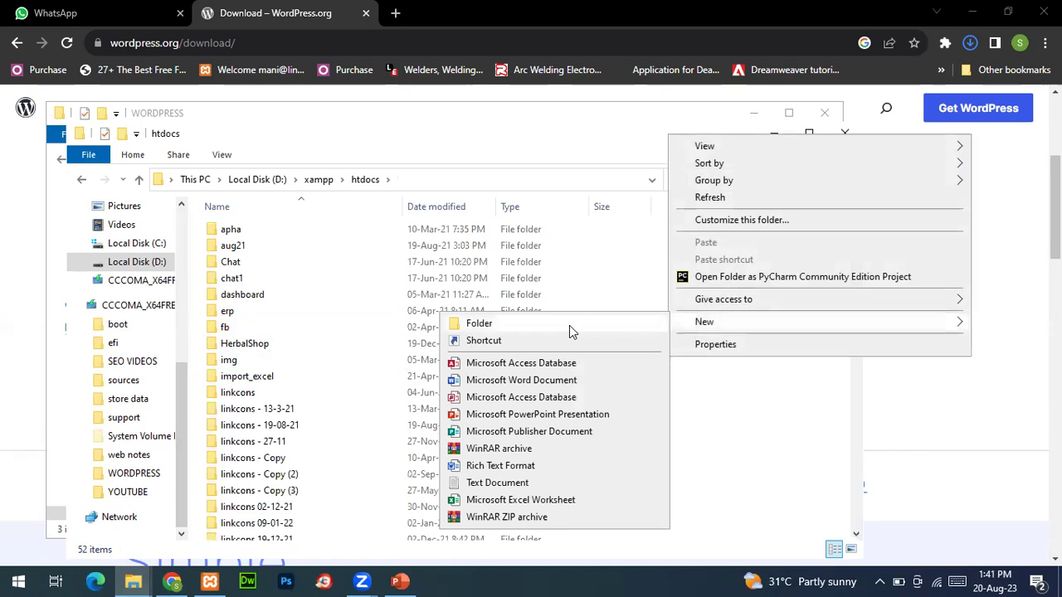
left_click(569, 326)
type("ss")
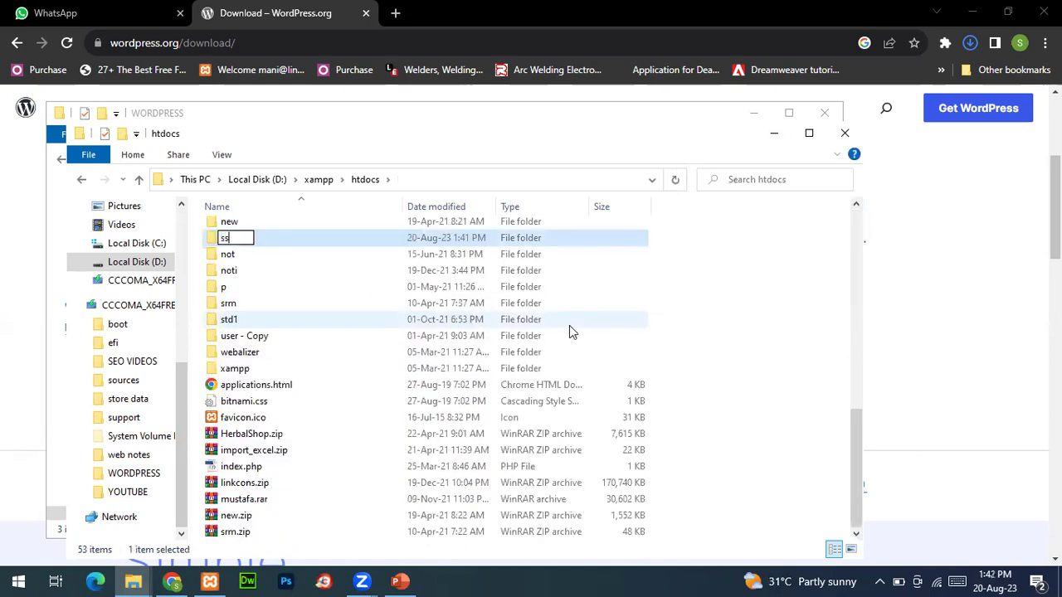
left_click(274, 246)
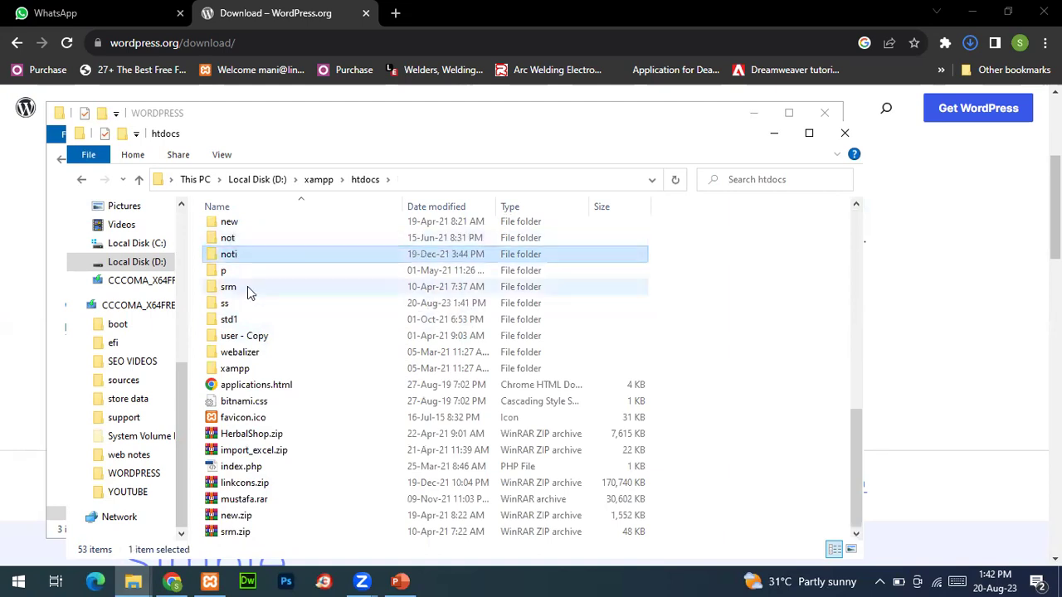
double_click(226, 304)
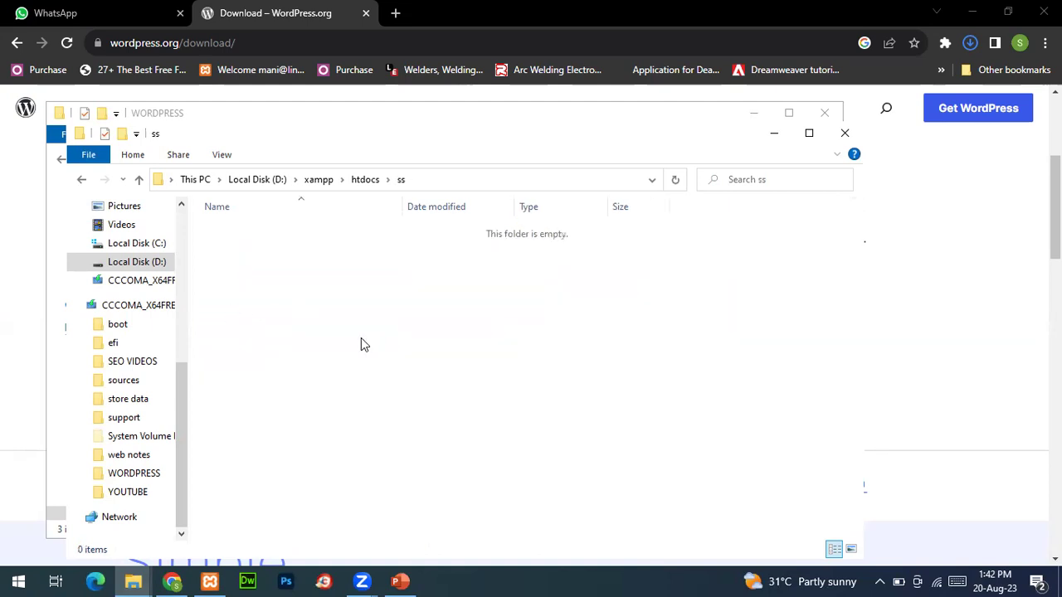
- Extract wordpress-6.3.zip from Downloads into a wordpress-6.3 folder
mouse_move(135, 579)
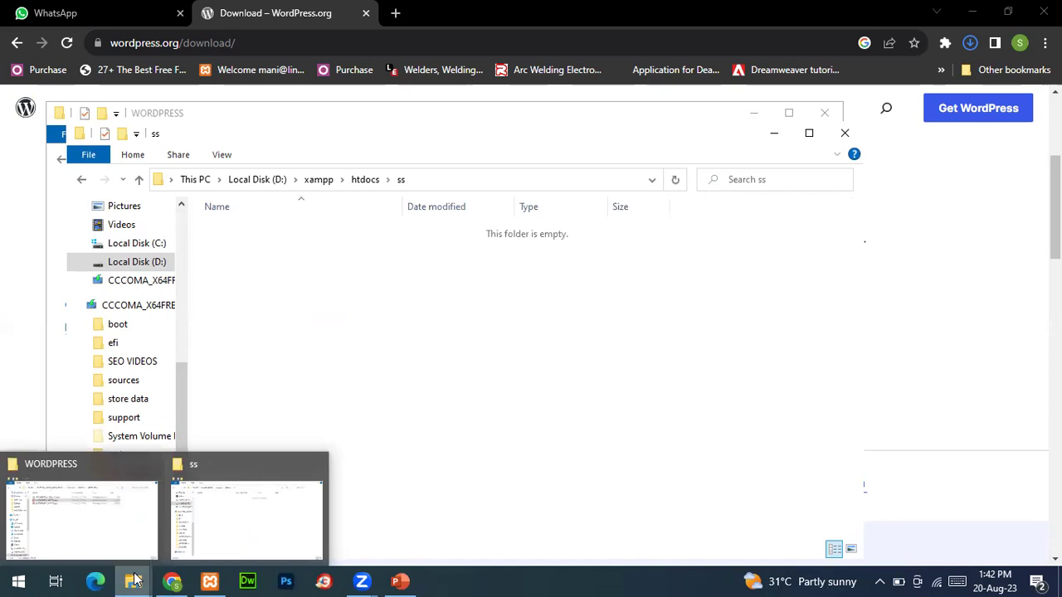
right_click(143, 581)
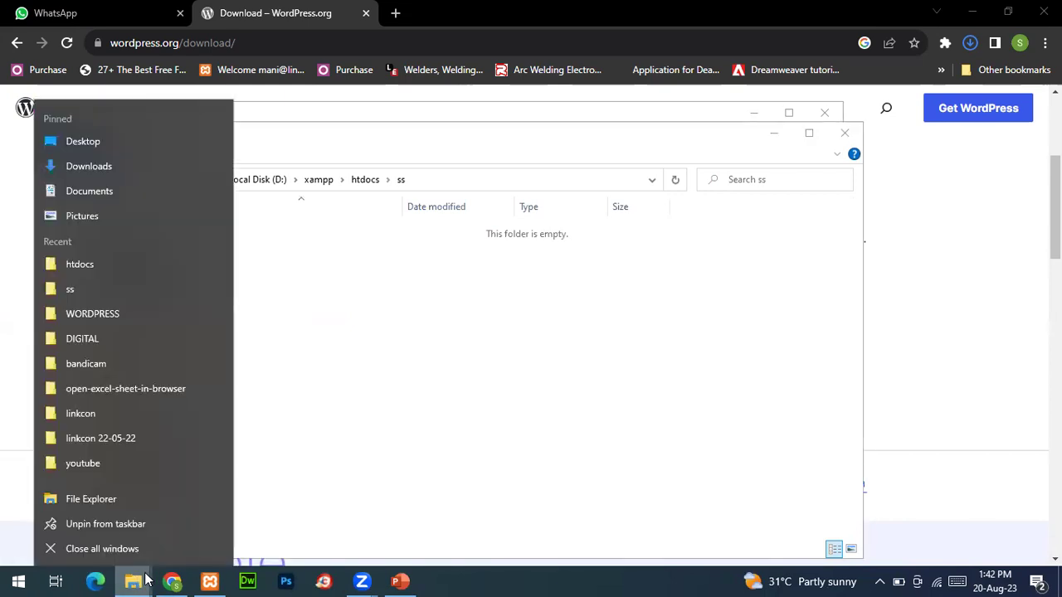
left_click(107, 501)
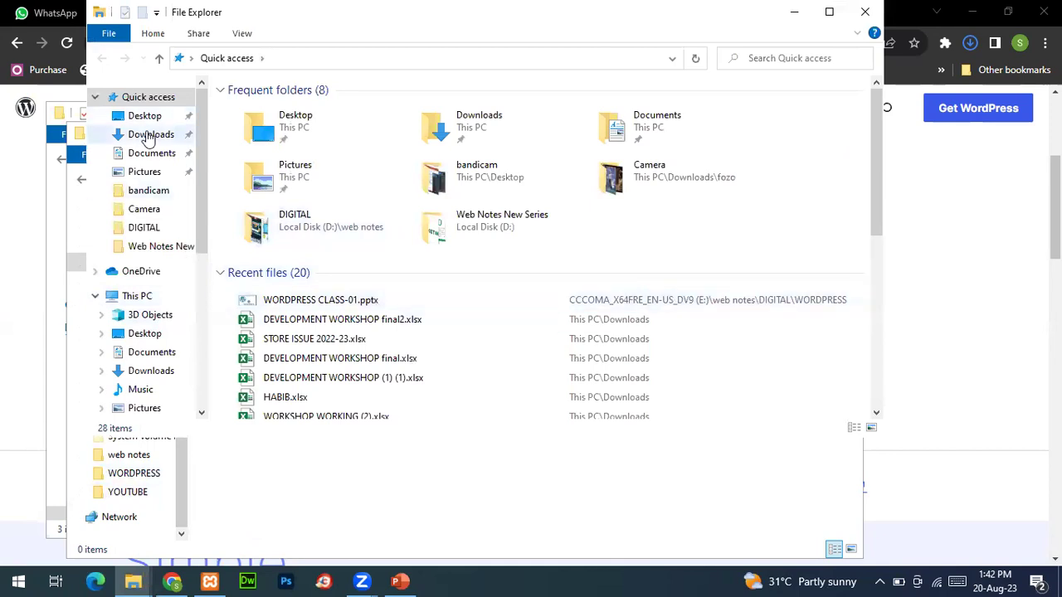
left_click(140, 134)
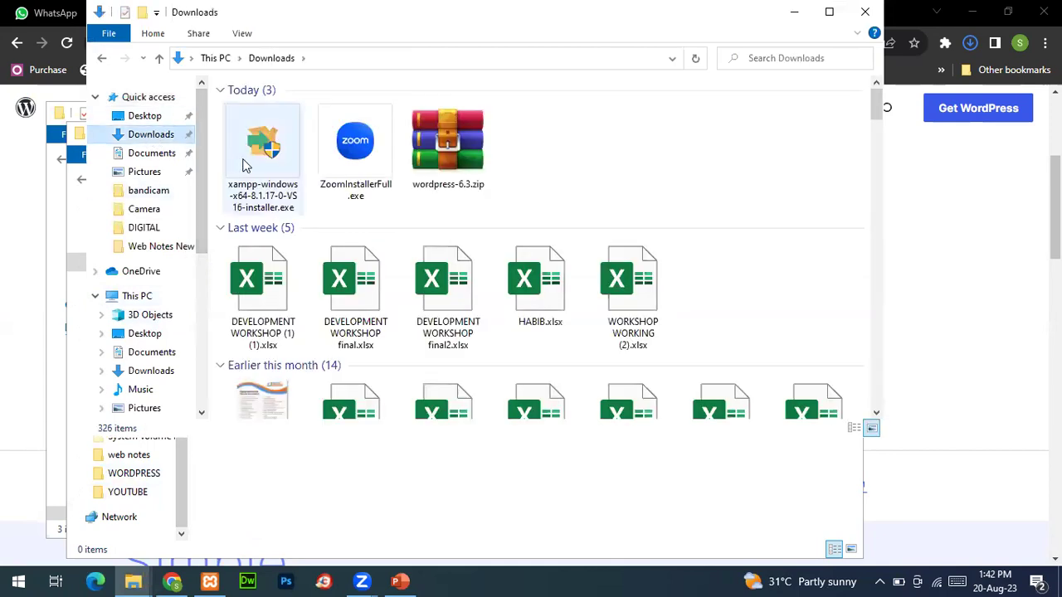
left_click(455, 170)
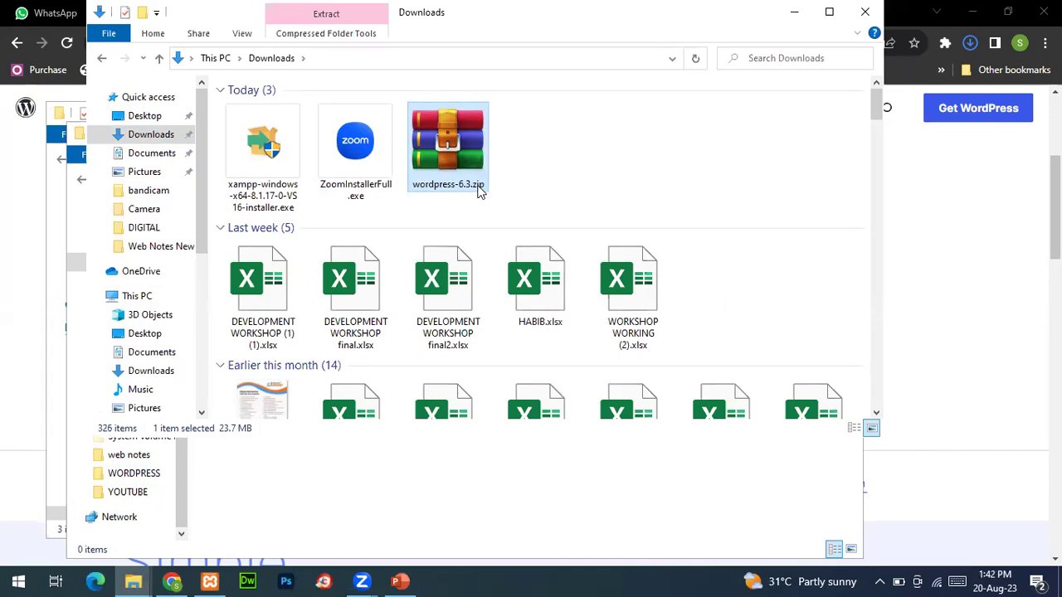
right_click(447, 139)
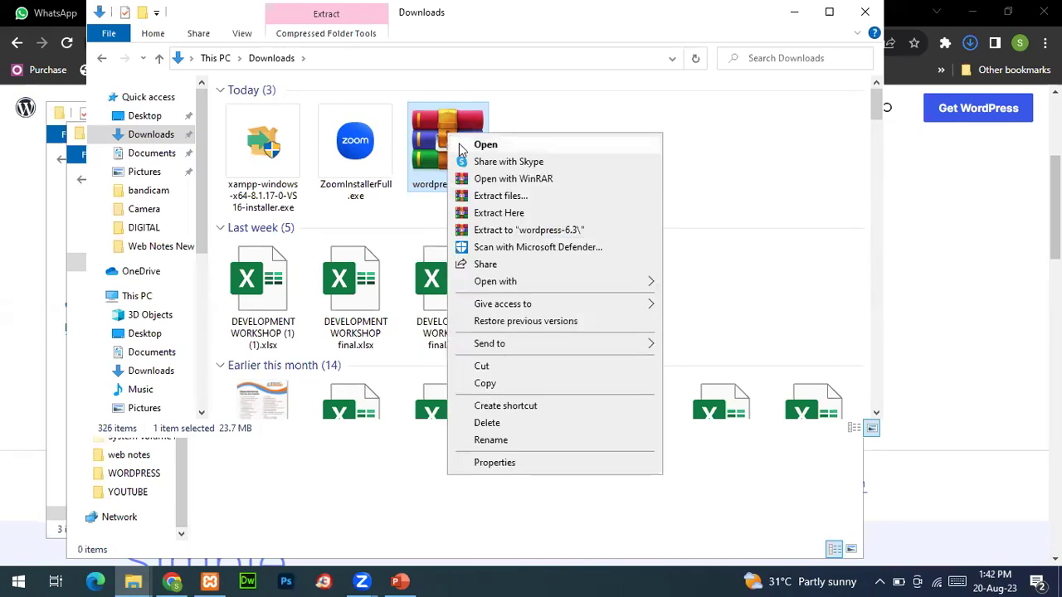
left_click(509, 234)
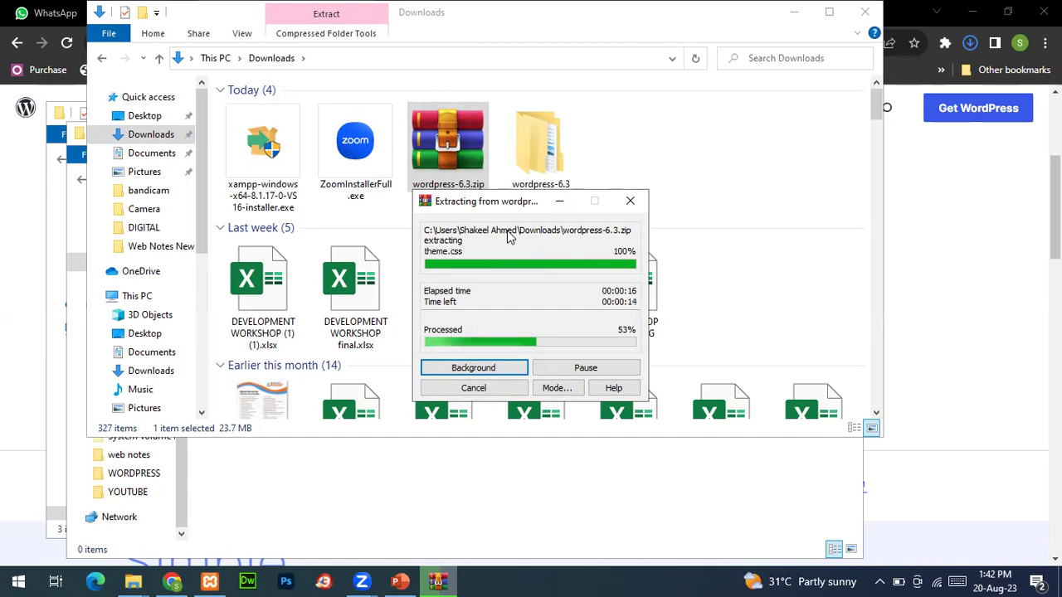
key("alt")
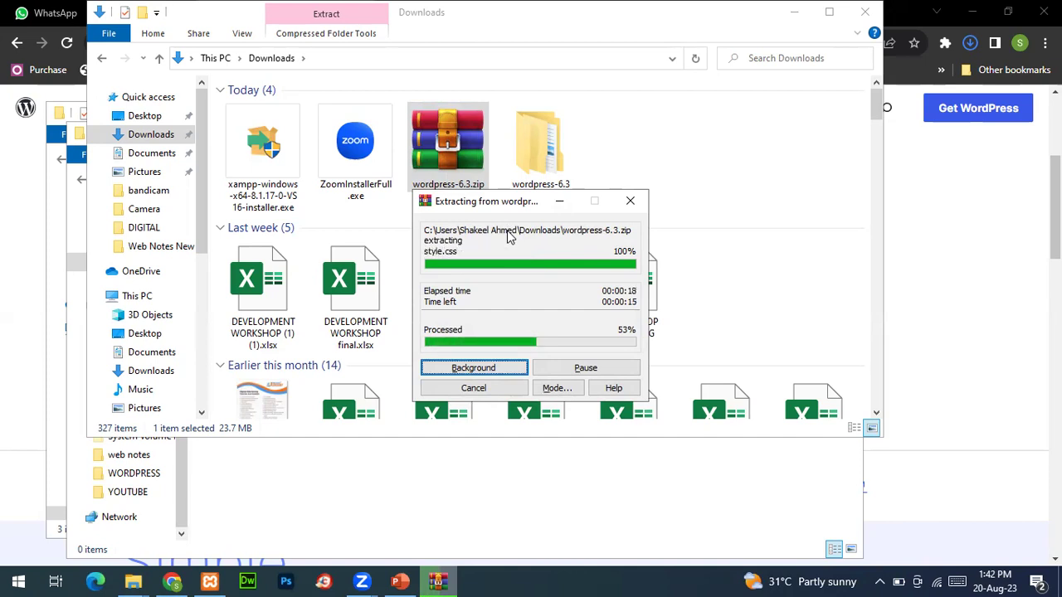
key("alt+Tab")
key("alt+Tab")
key("alt+Tab")
key("alt+Tab")
- Minimize the open windows and open localhost using Apache's Admin button in XAMPP
left_click(794, 12)
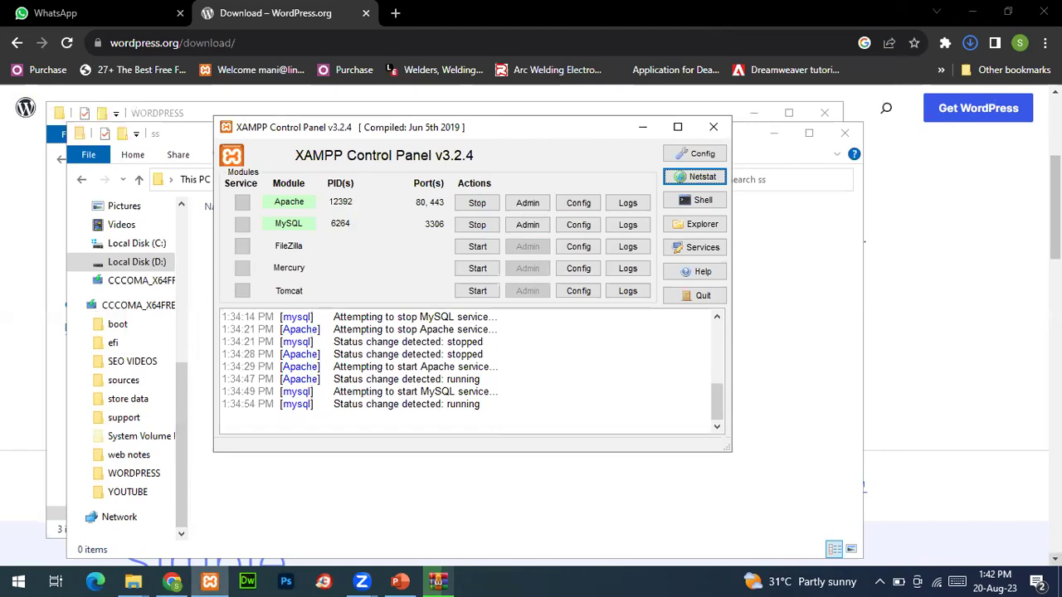
left_click(1060, 584)
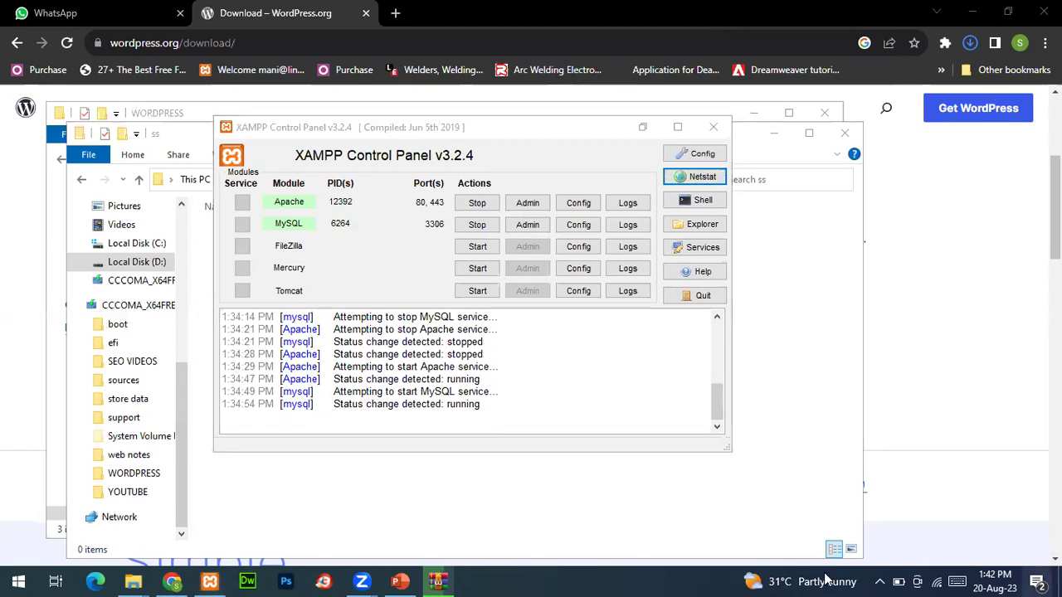
key("alt+Tab")
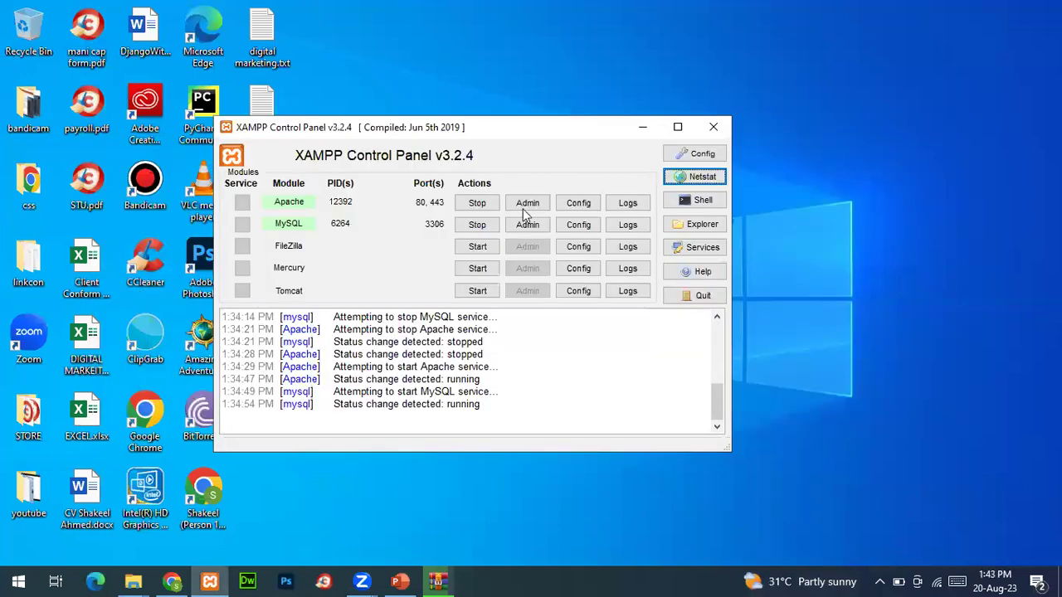
left_click(526, 208)
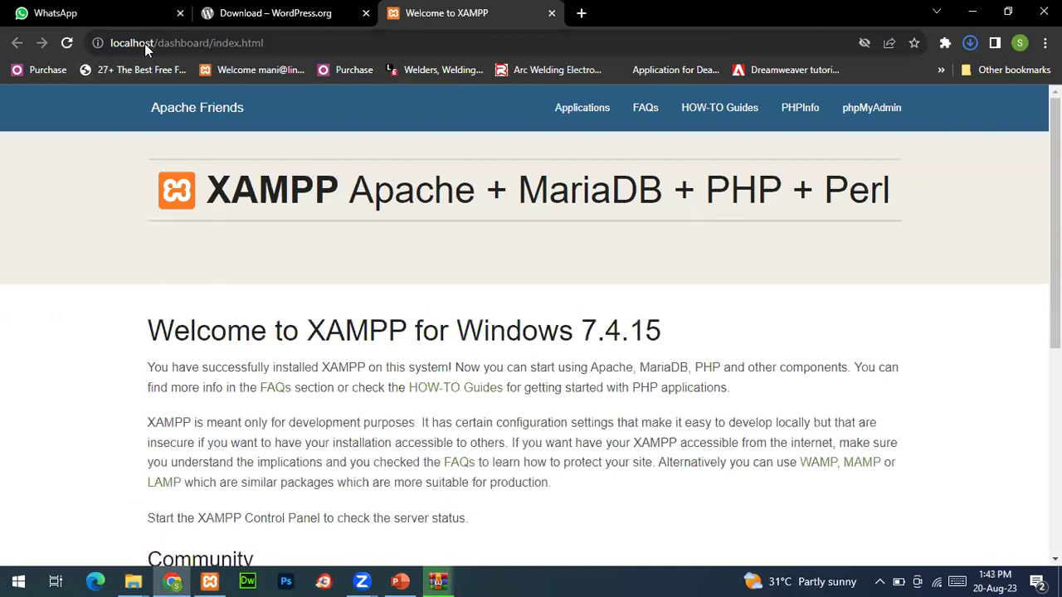
- Select the dashboard address and highlight the Apache + MariaDB heading text
left_click(144, 43)
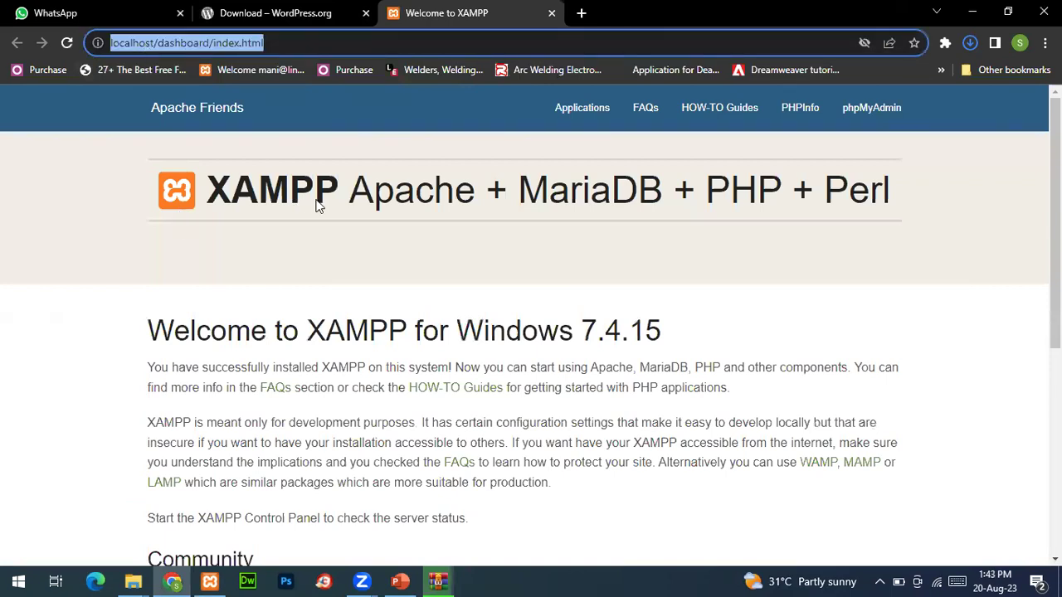
left_click_drag(349, 199, 603, 189)
left_click_drag(669, 175, 868, 171)
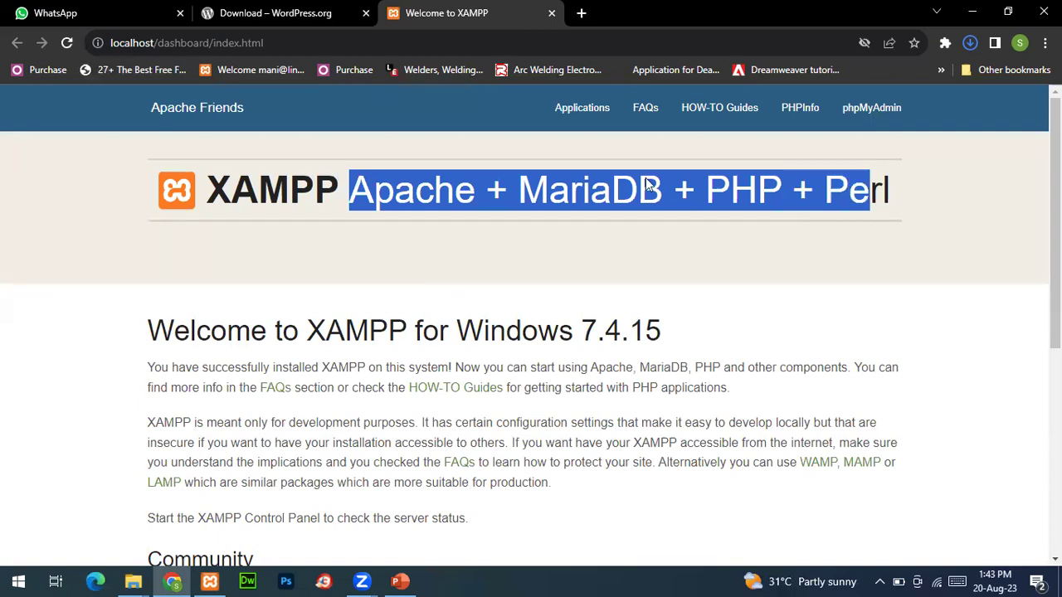
left_click(265, 152)
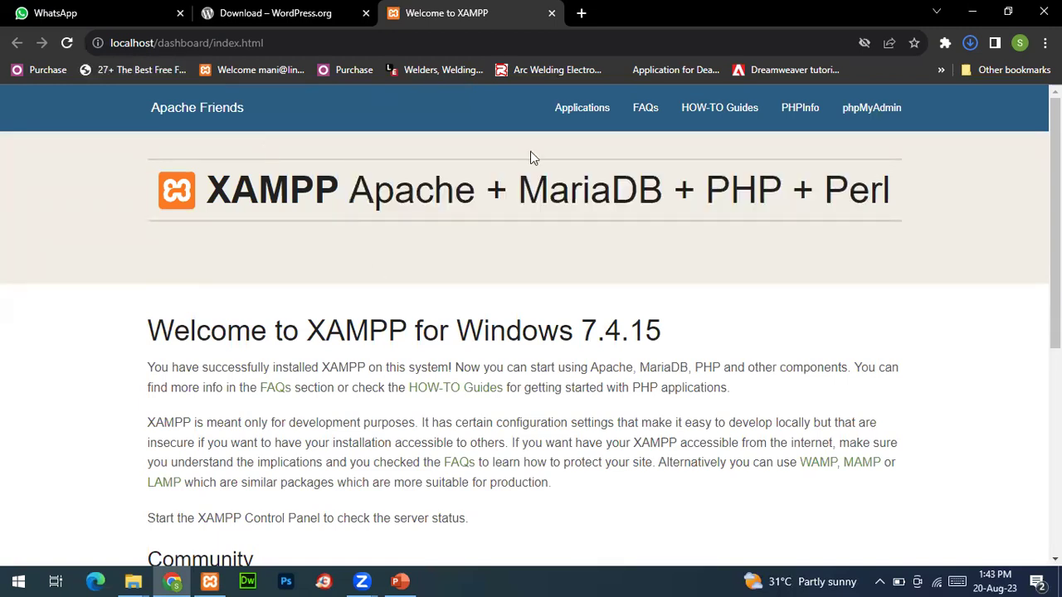
key("shift+Tab")
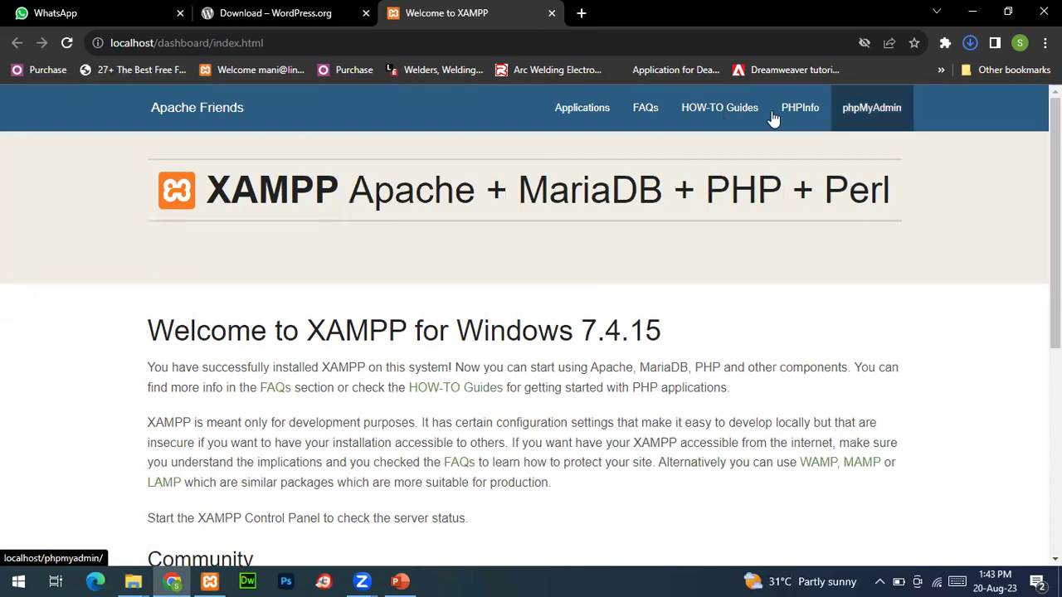
key("shift+Tab")
- Browse the Applications, FAQs, HOW-TO Guides and PHPInfo pages, then go to phpMyAdmin
left_click(592, 113)
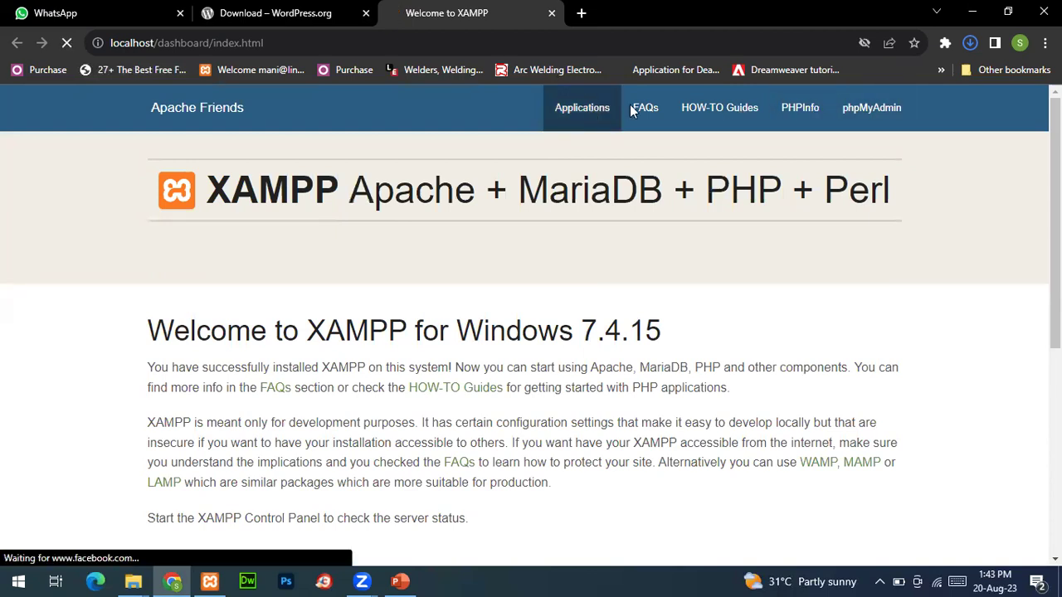
left_click(652, 108)
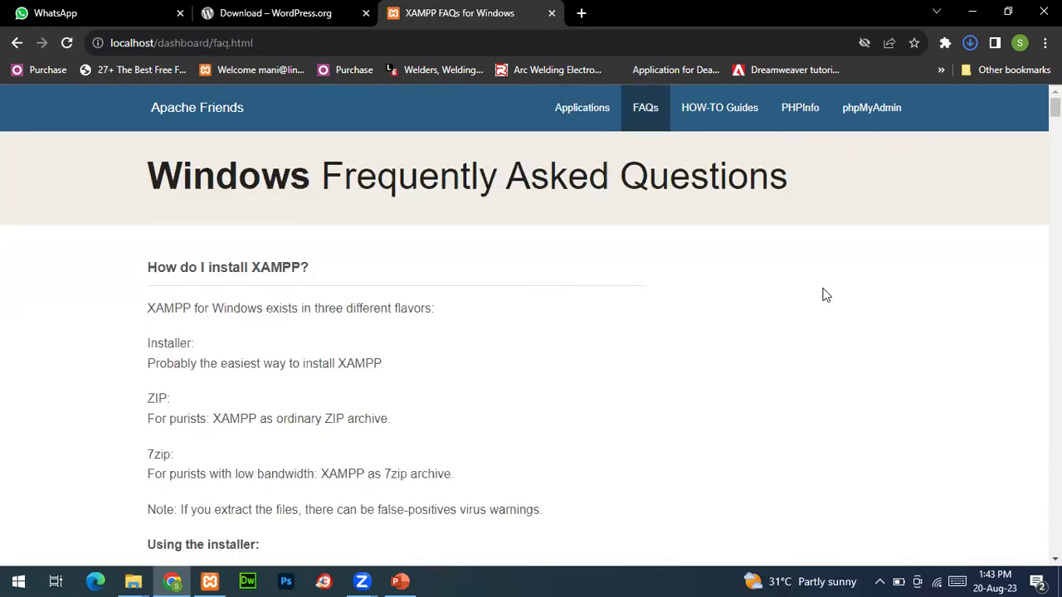
left_click(722, 124)
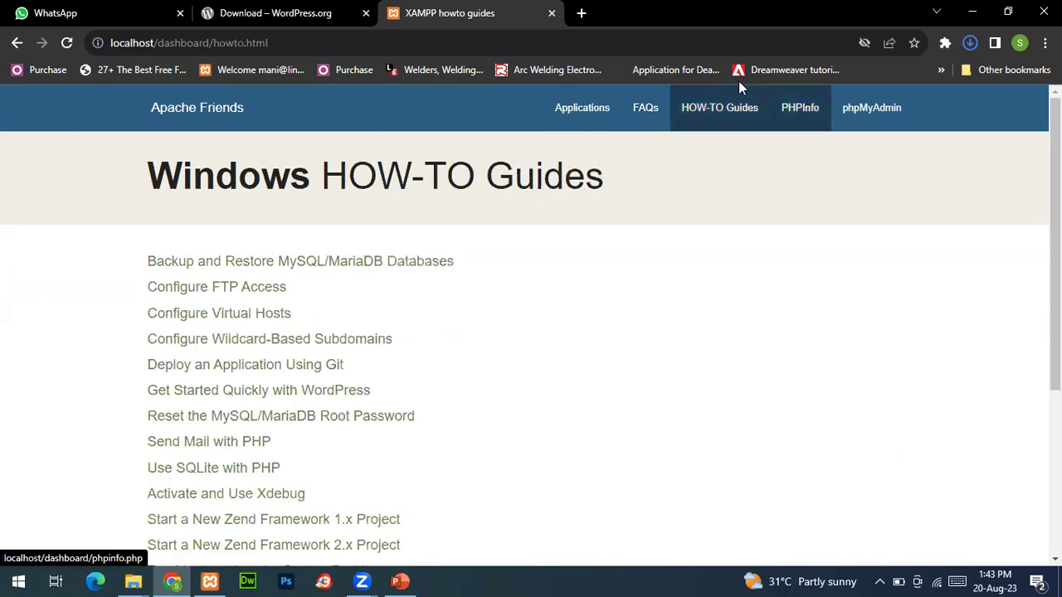
left_click(816, 108)
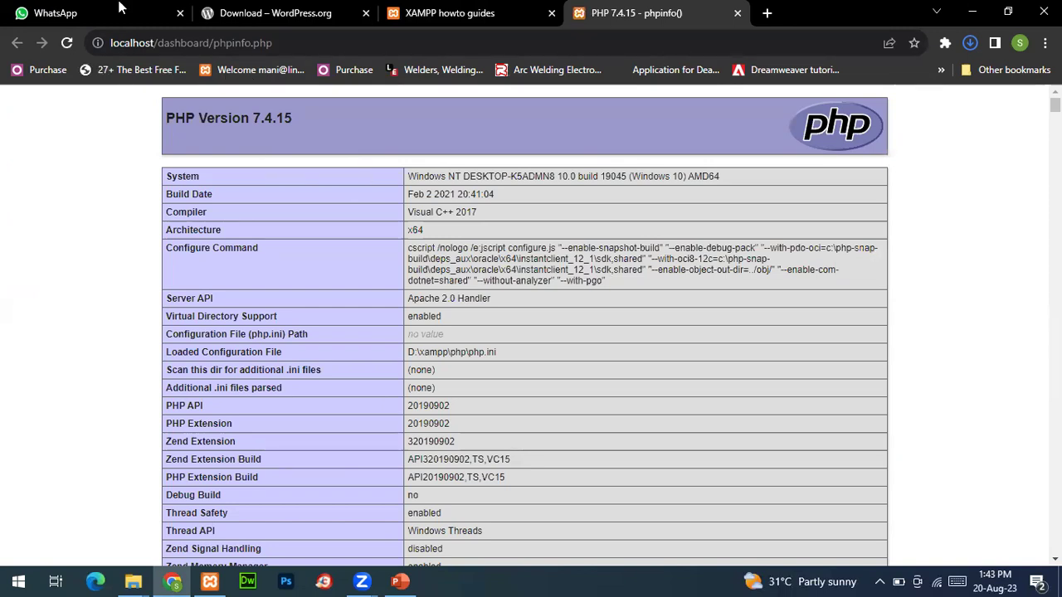
key("ctrl+w")
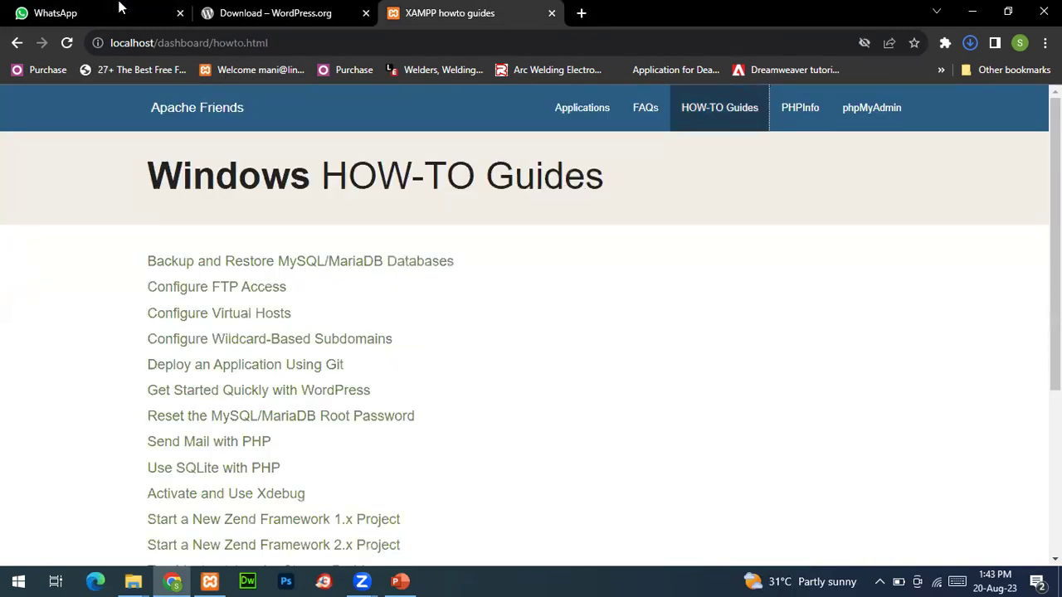
left_click(844, 110)
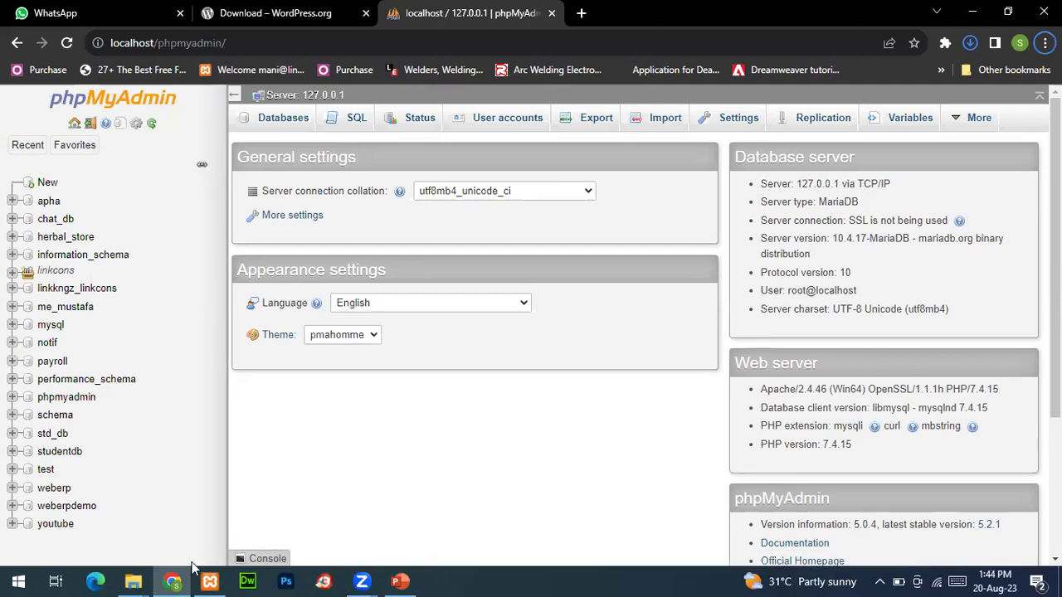
- Review the Databases list, ticking and then unticking the apha database
left_click(209, 581)
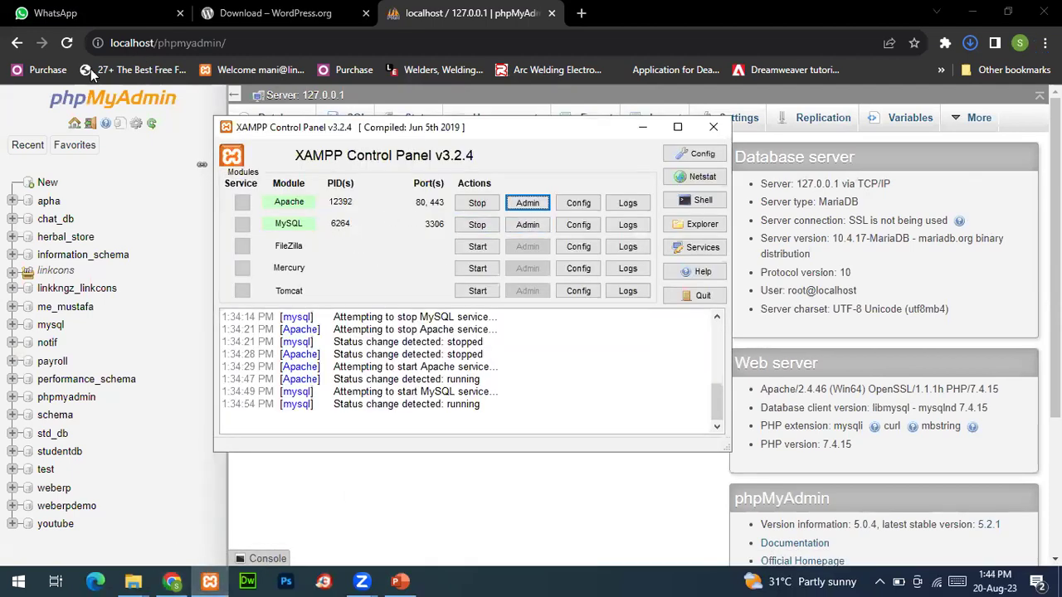
left_click(43, 103)
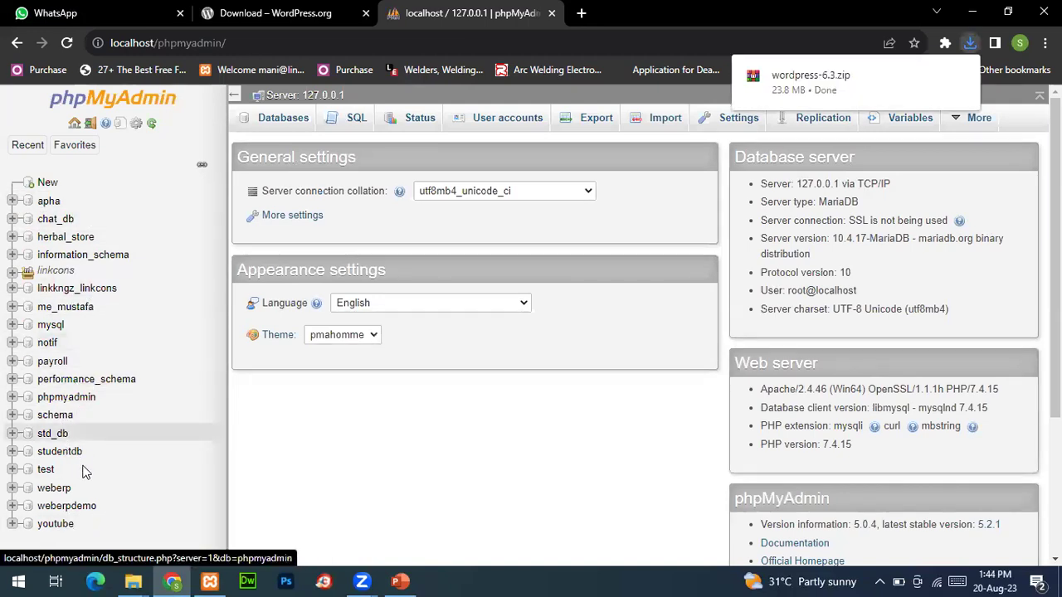
left_click(269, 124)
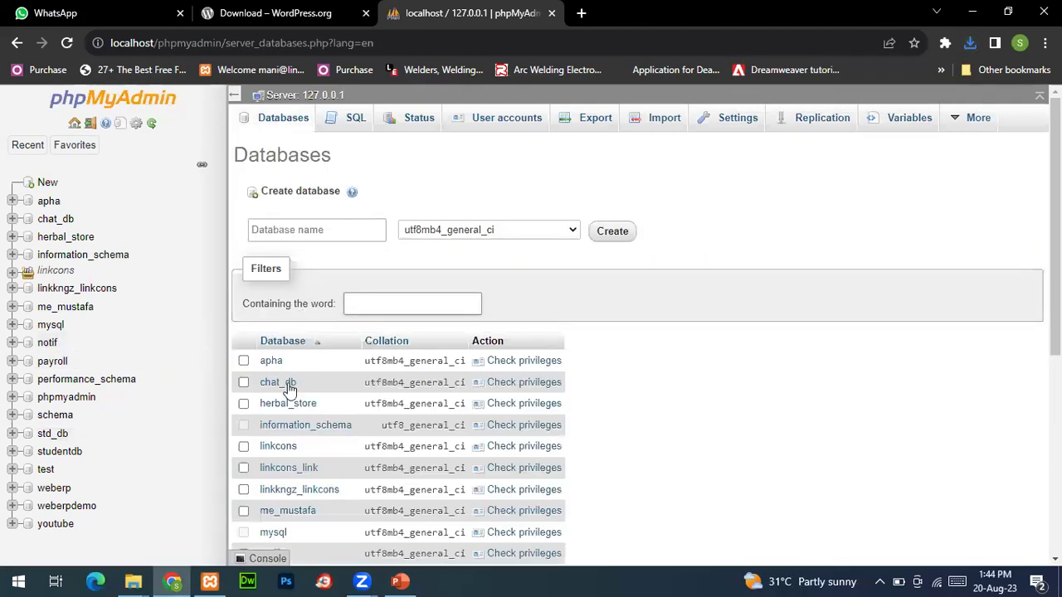
left_click(244, 361)
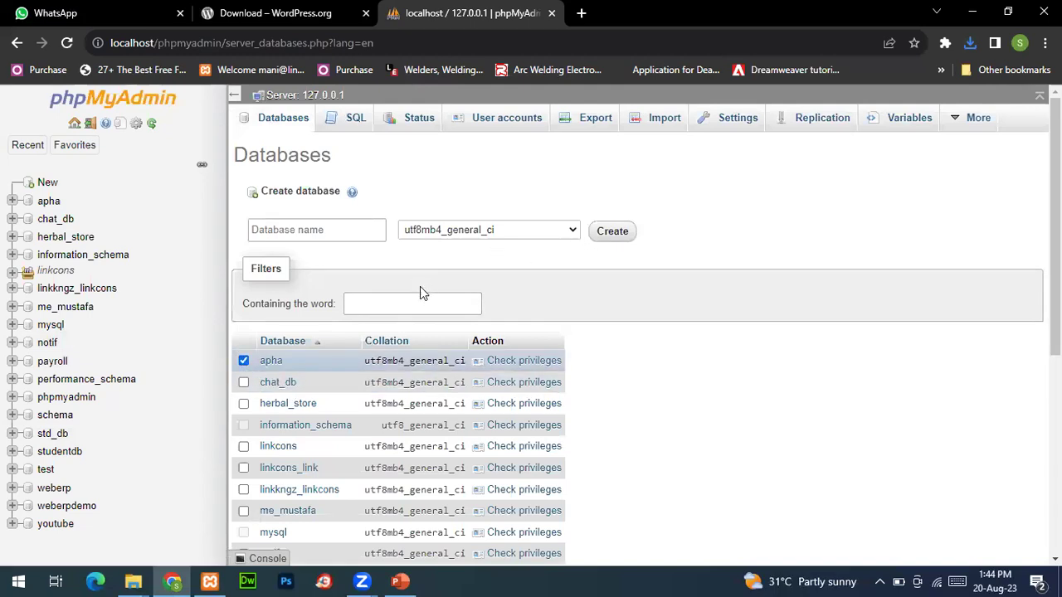
scroll(1029, 367, "down", 2)
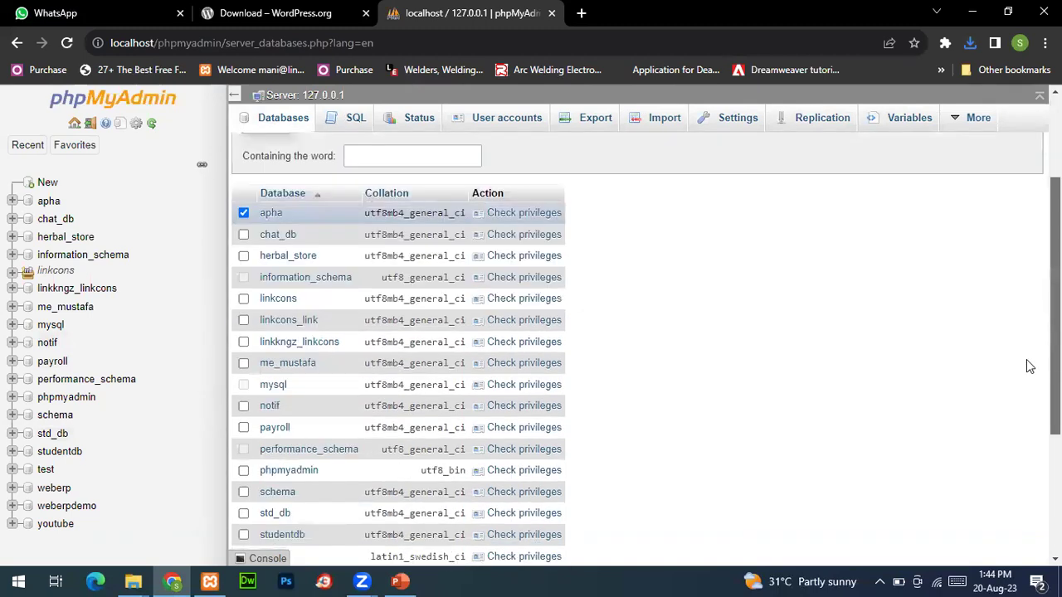
scroll(1029, 367, "down", 2)
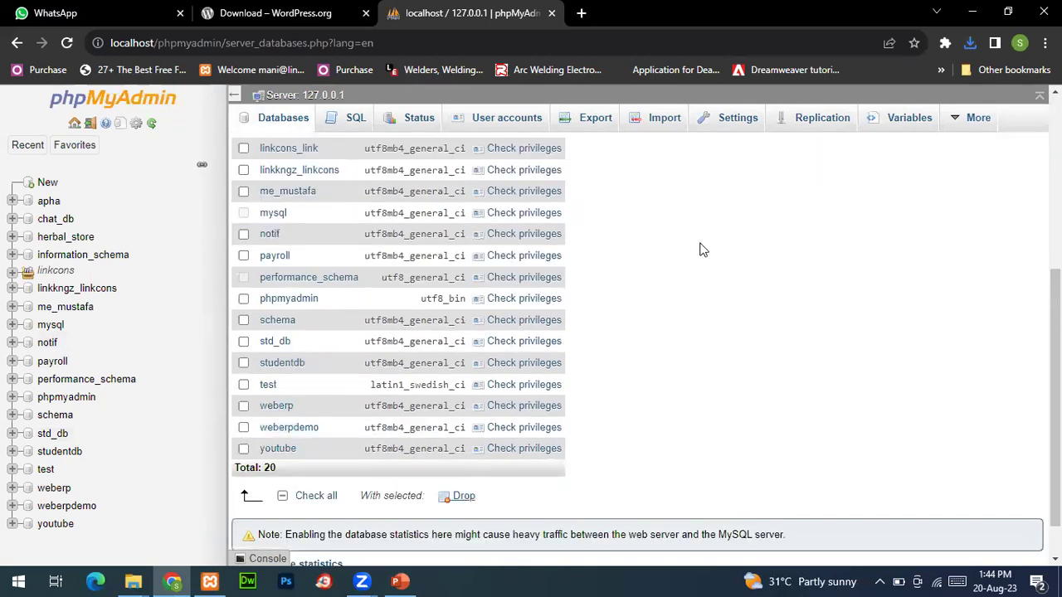
scroll(758, 166, "up", 4)
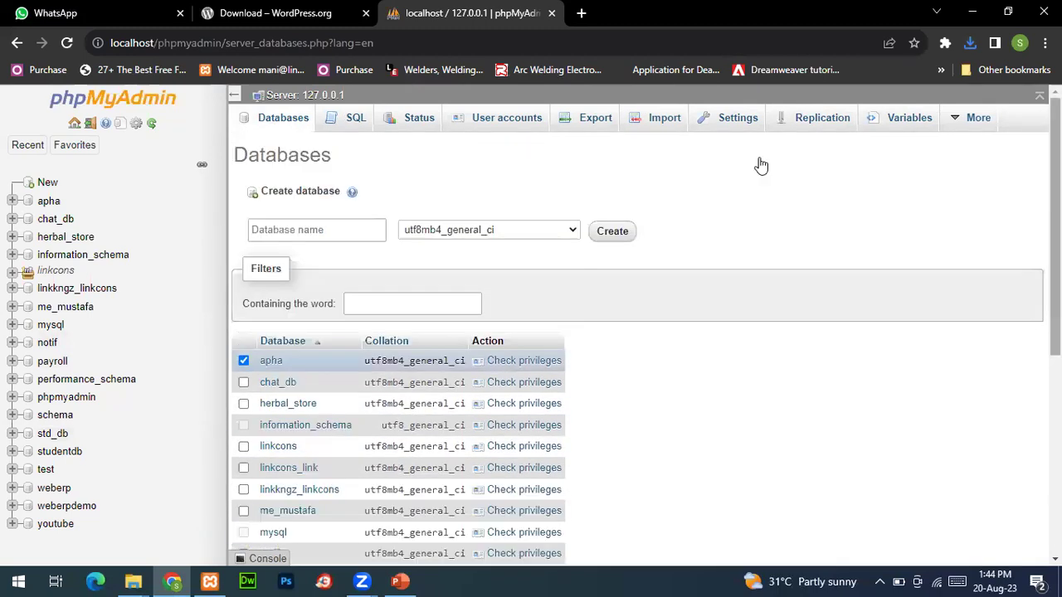
left_click(245, 361)
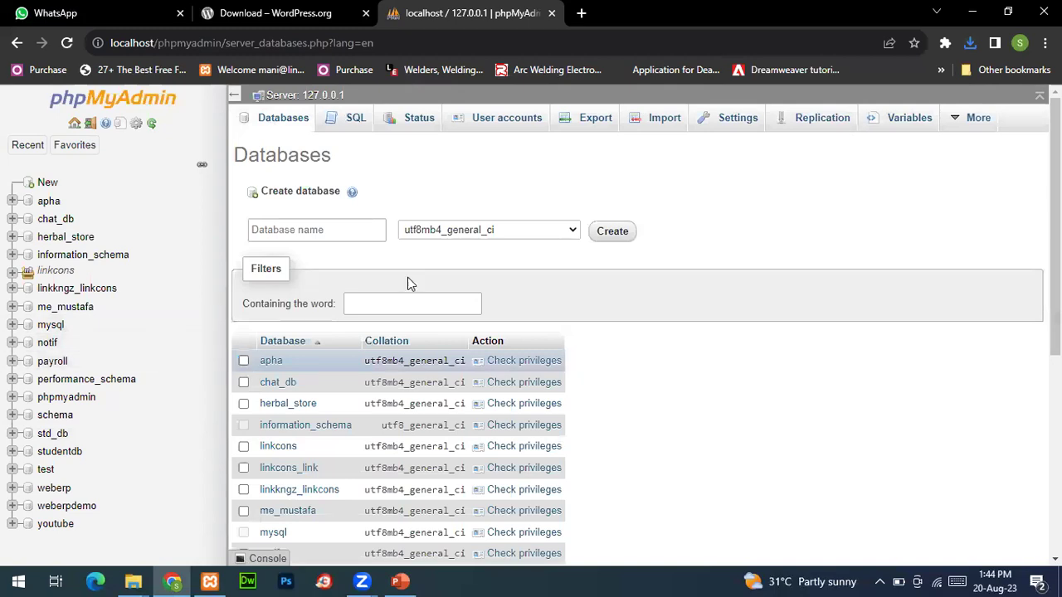
left_click(370, 307)
left_click(292, 230)
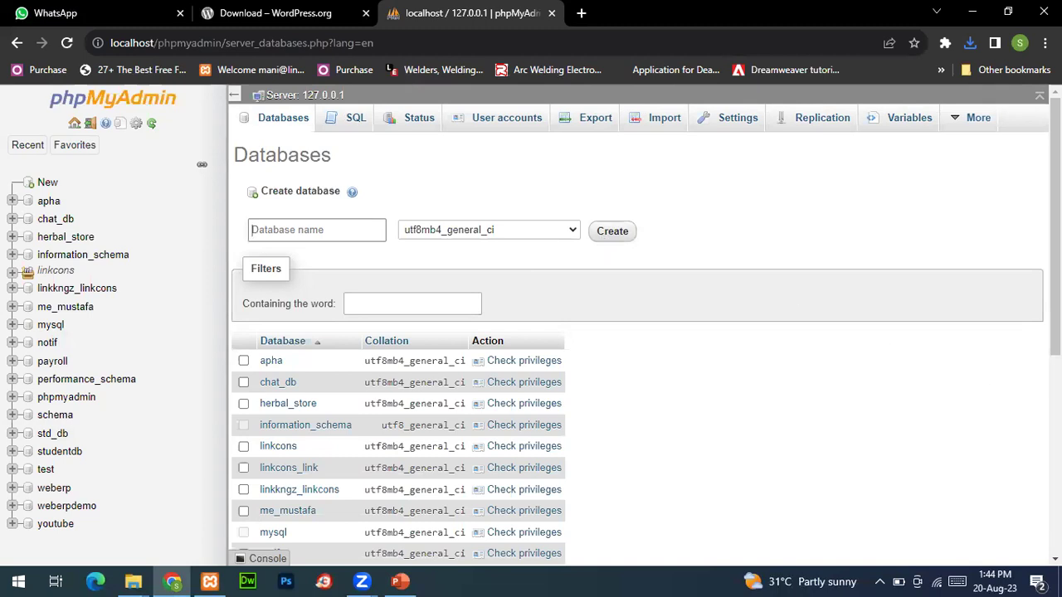
scroll(638, 332, "down", 4)
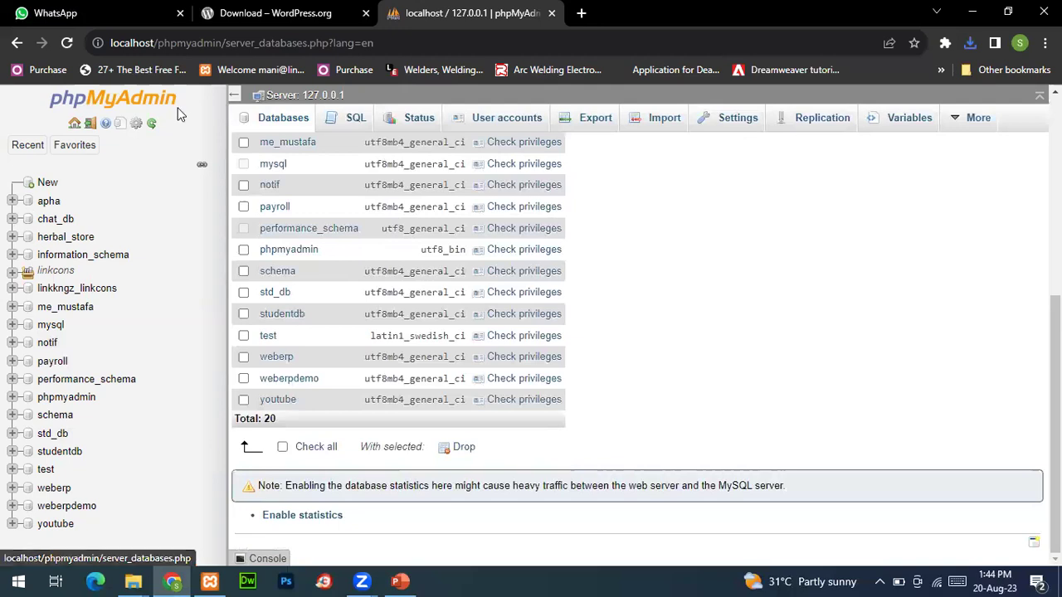
- Open the empty server-level SQL query editor from the phpMyAdmin home page
left_click(75, 124)
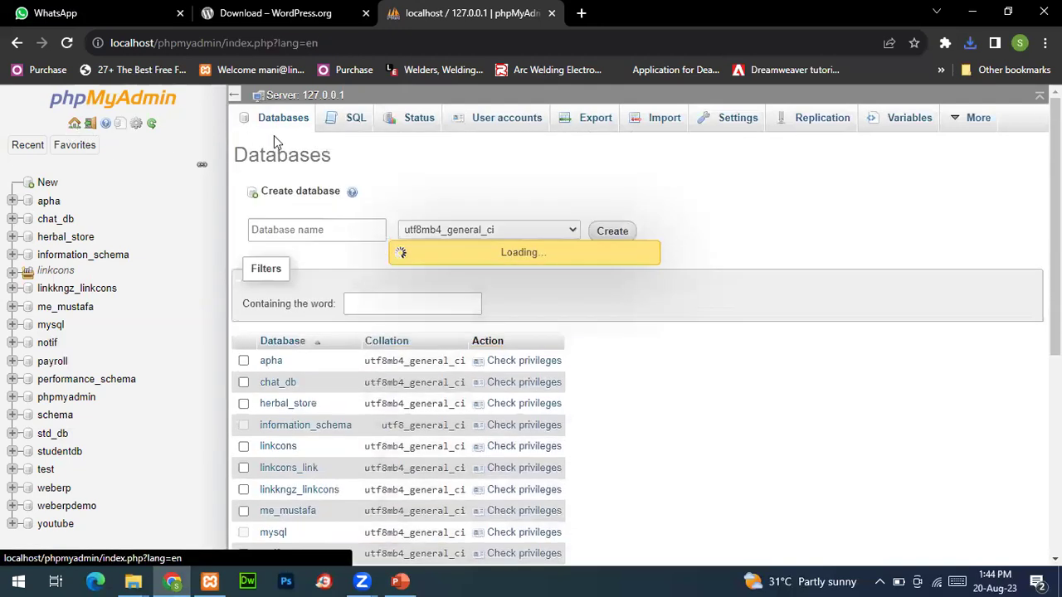
left_click(354, 117)
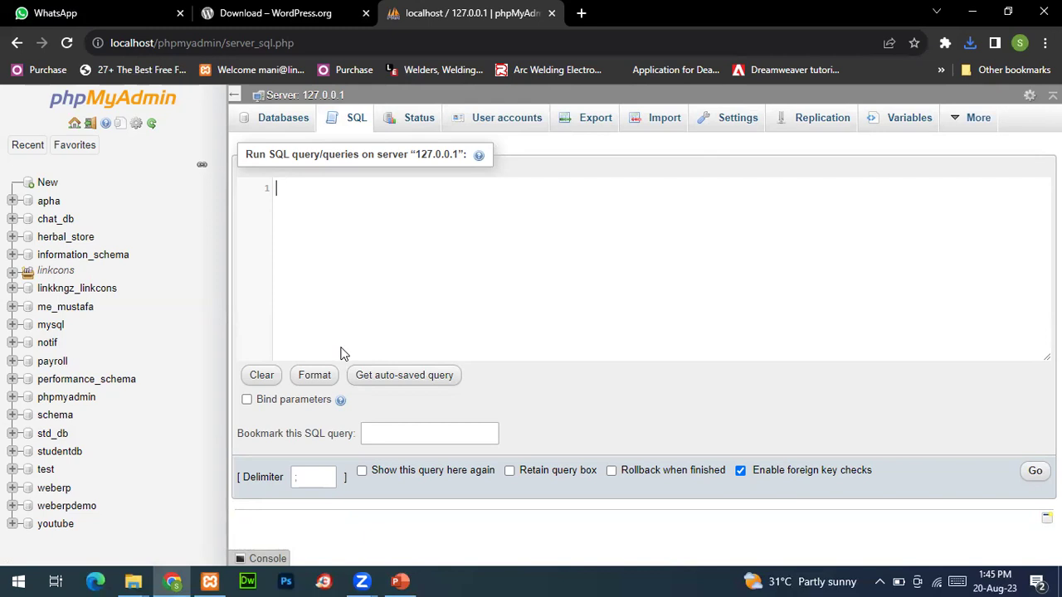
left_click(344, 354)
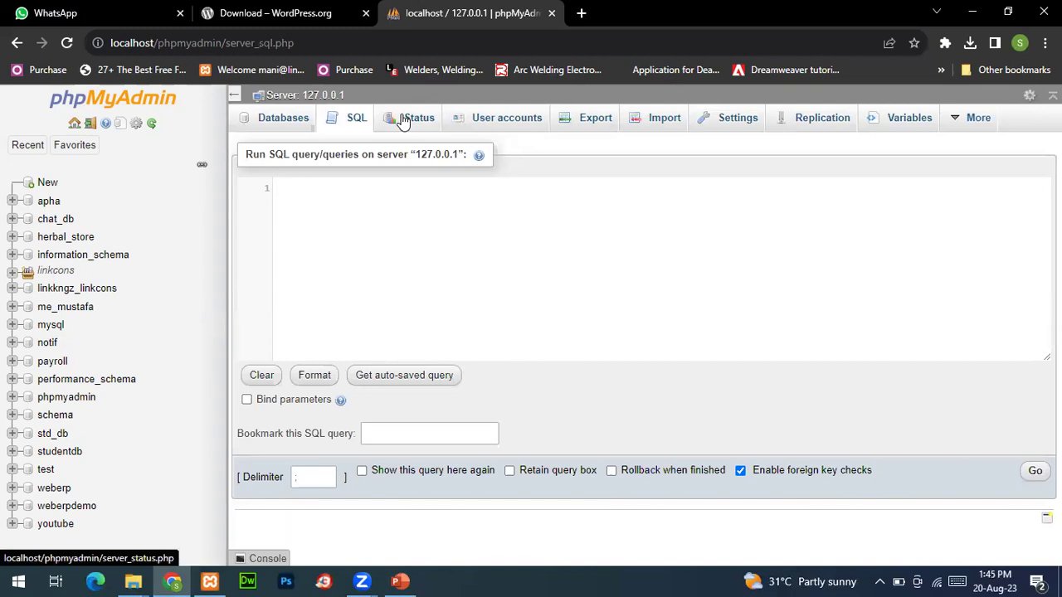
- View server Status, then the User accounts list with Any, pma and root
left_click(404, 121)
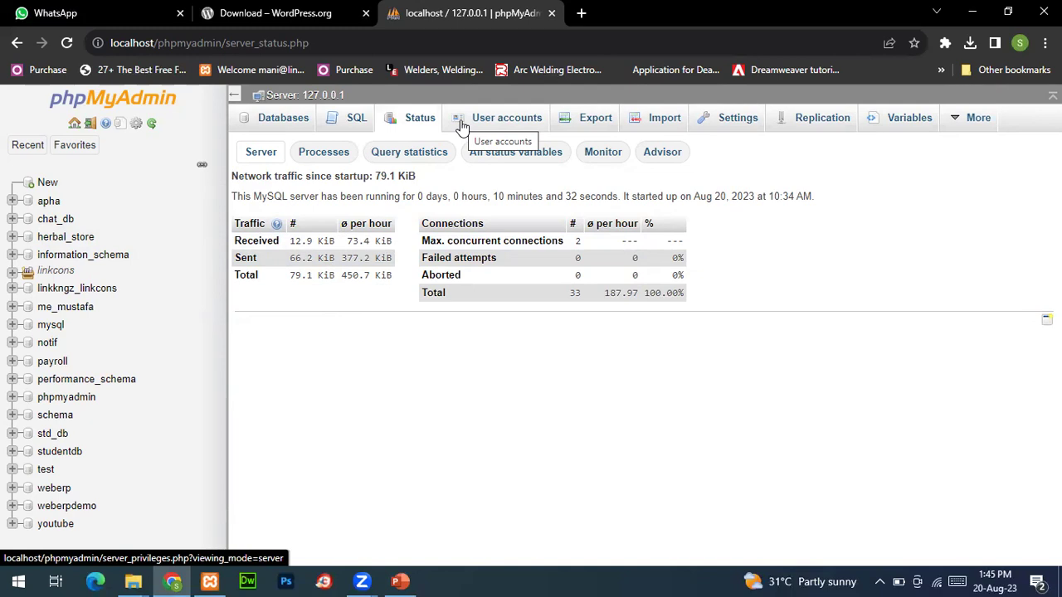
left_click(463, 129)
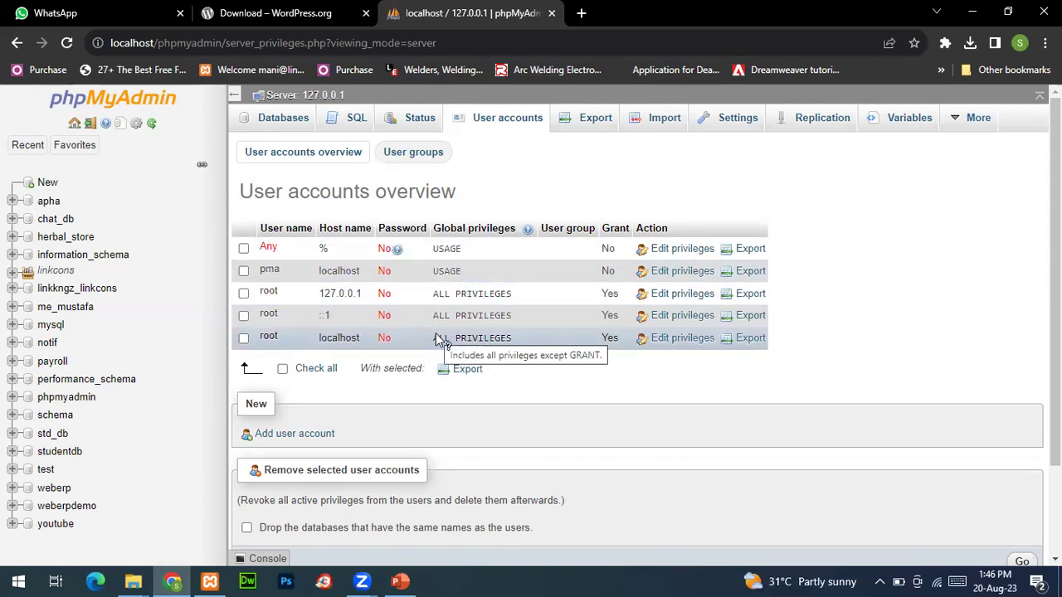
- Review root@localhost's global privileges, then open the server Export page
left_click(673, 338)
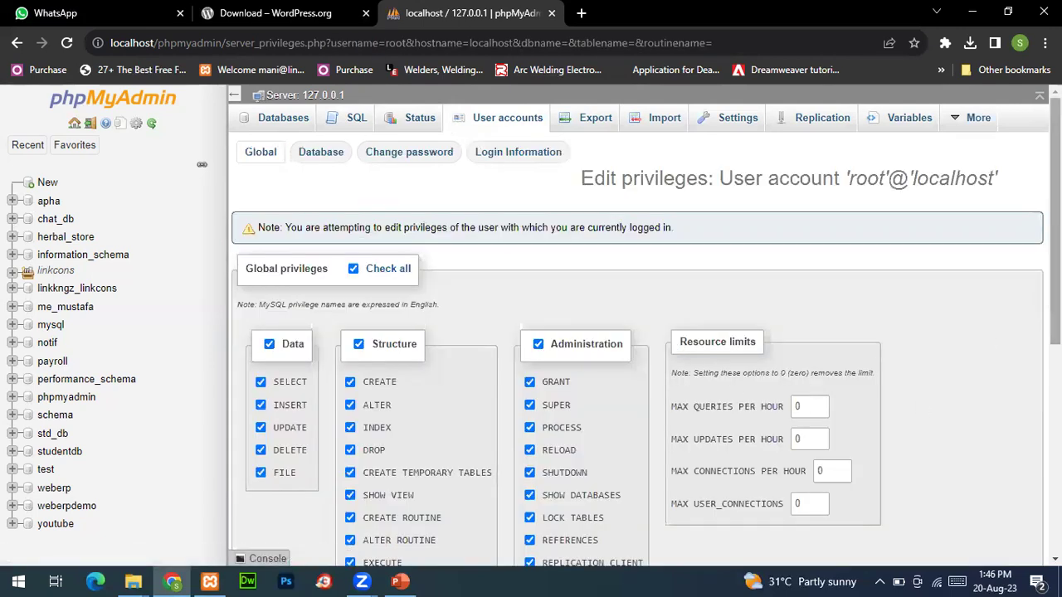
scroll(1055, 340, "down", 2)
scroll(868, 331, "up", 1)
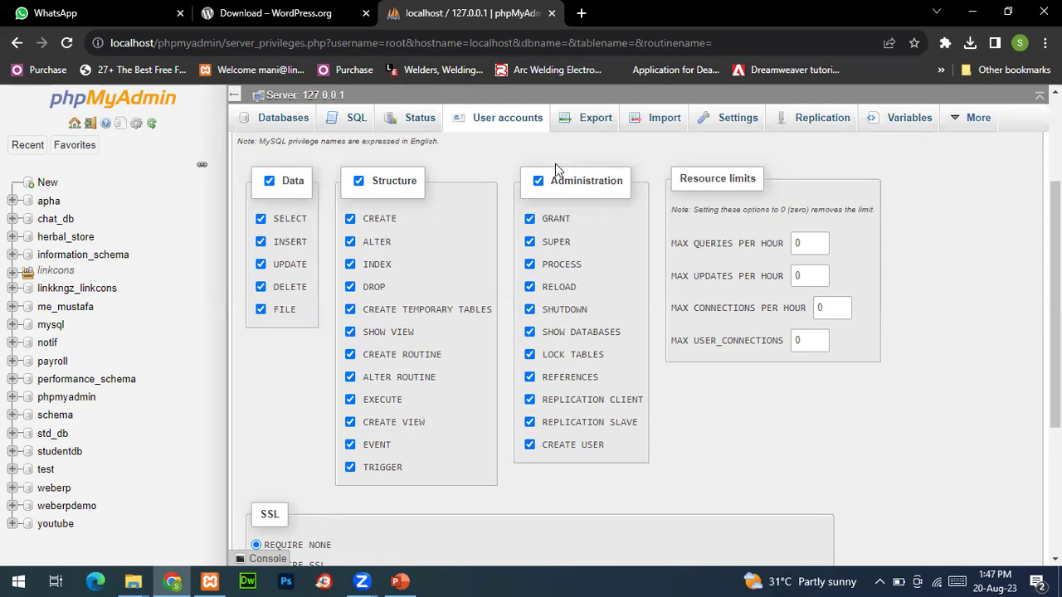
left_click(575, 127)
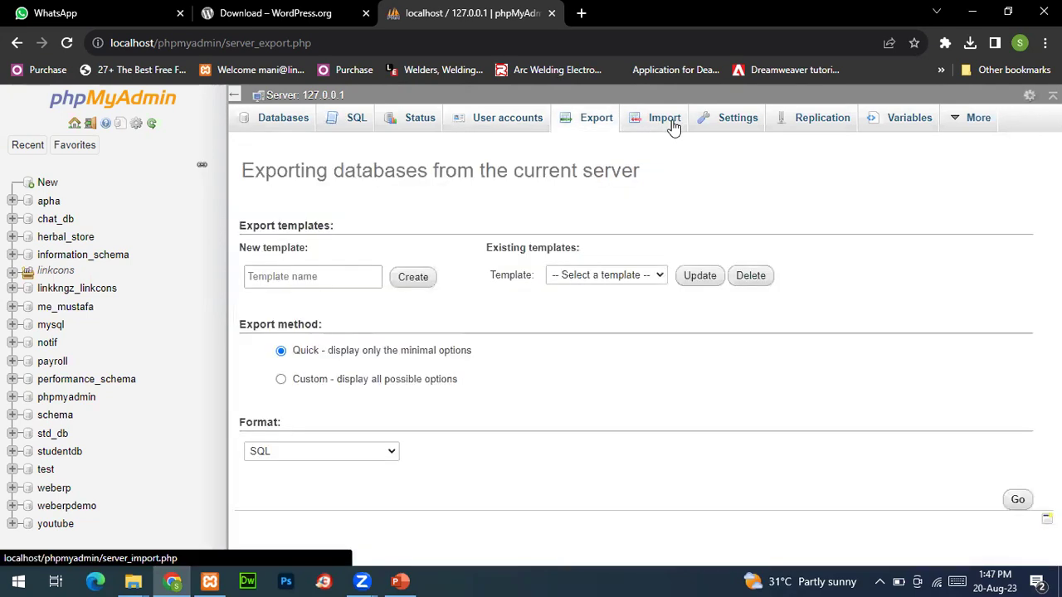
- Look at the Import page, then open the Create database form via New
left_click(672, 123)
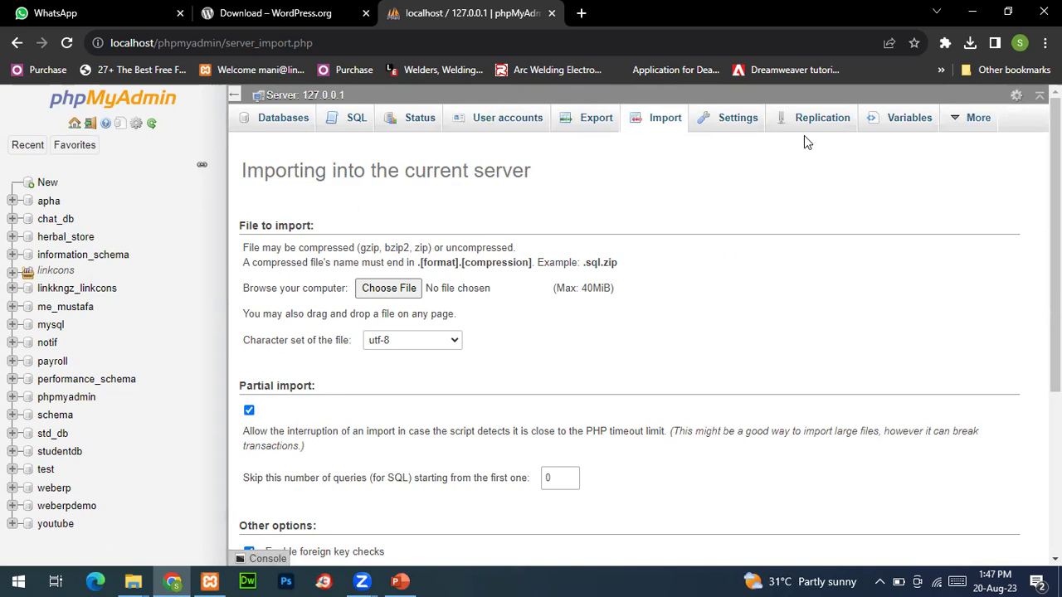
left_click(42, 183)
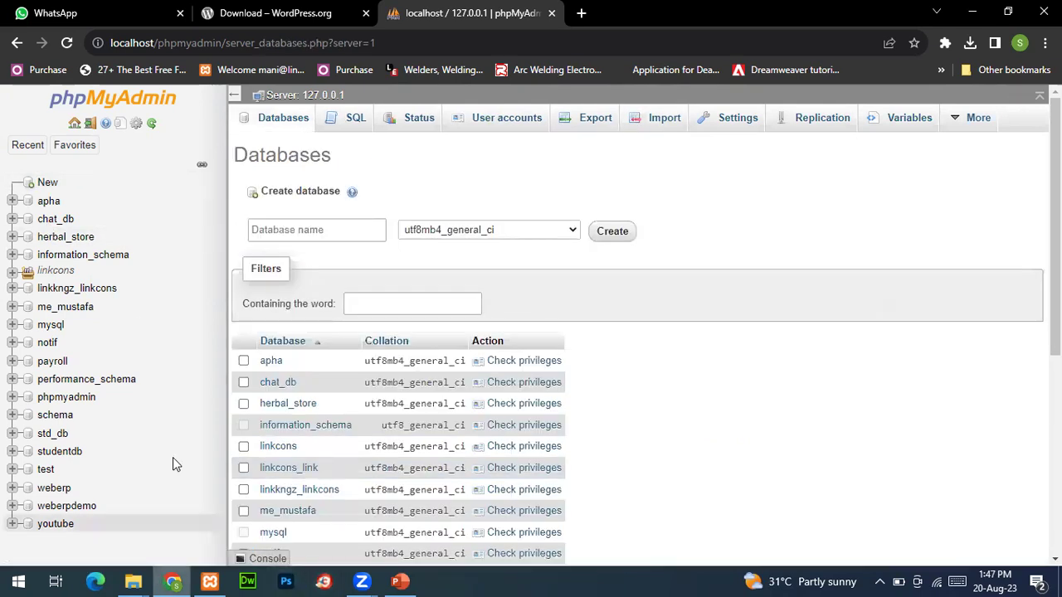
- Enter demo as the database name and create it with utf8mb4_general_ci collation
left_click(75, 8)
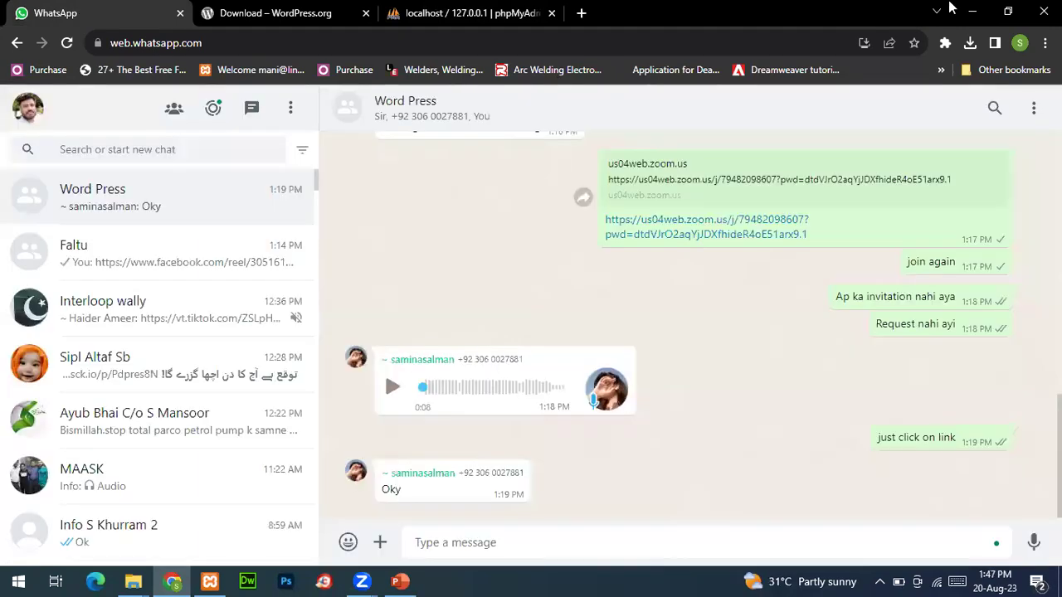
left_click(971, 12)
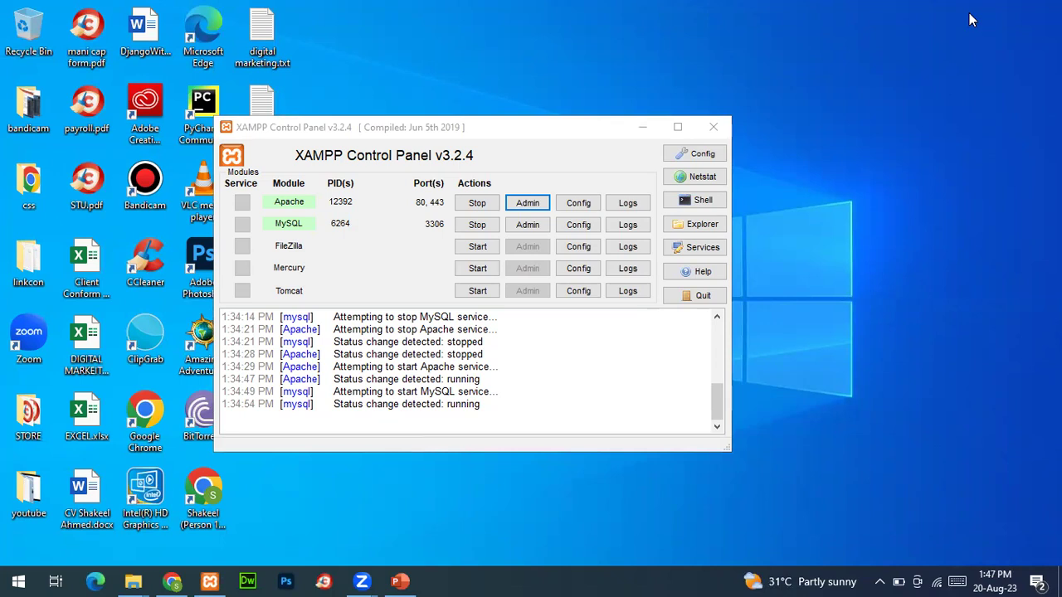
key("alt+Tab")
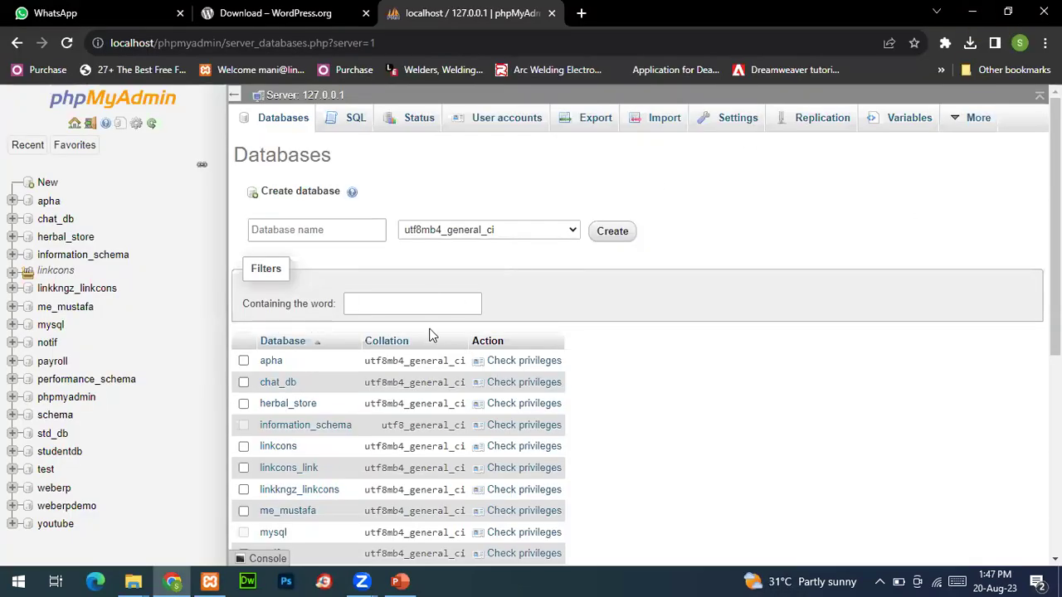
type("demo")
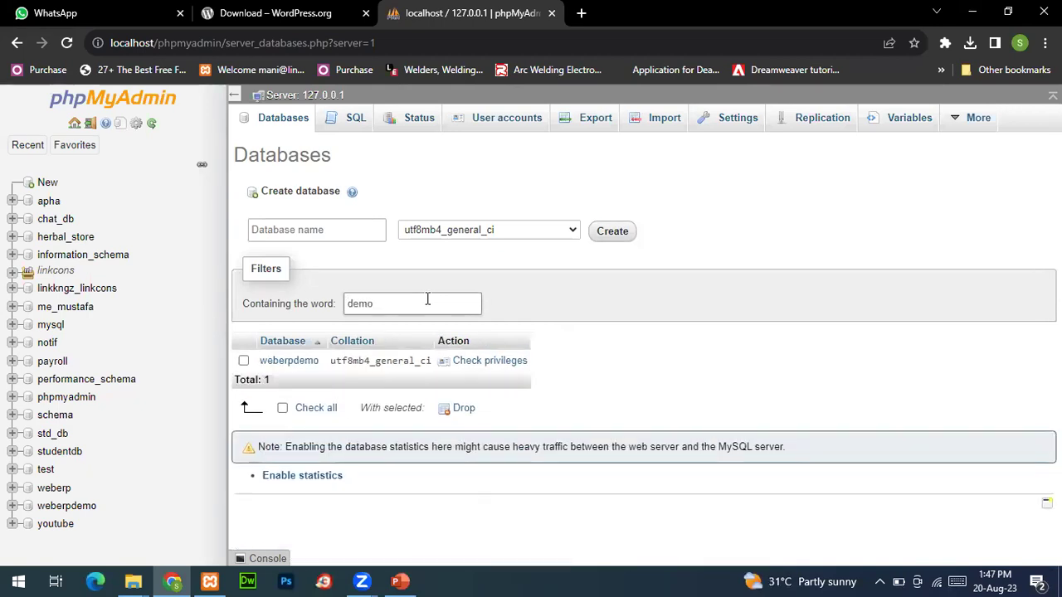
left_click(328, 231)
type("demo")
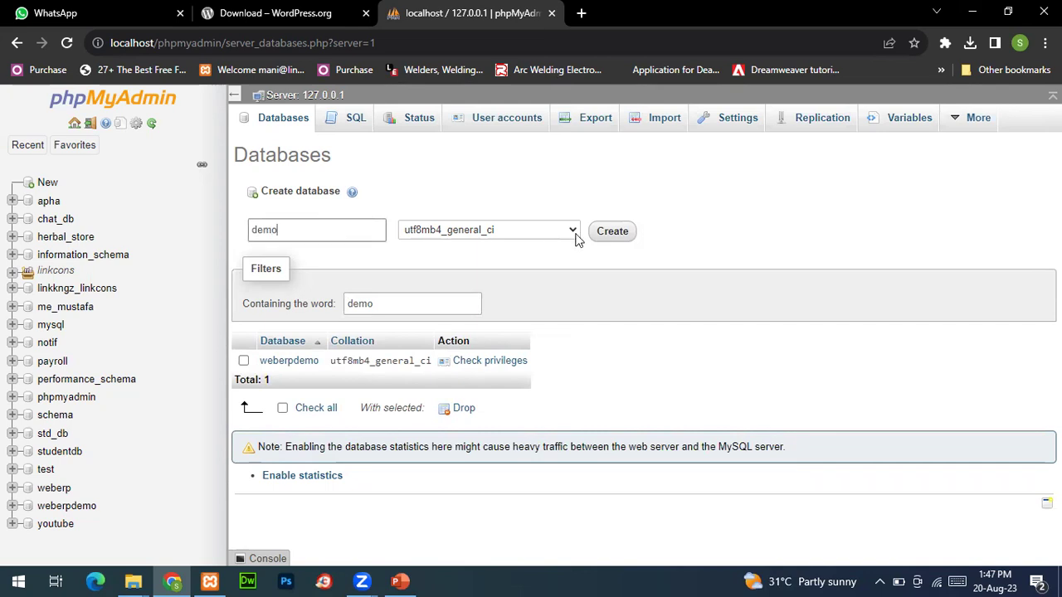
left_click(603, 242)
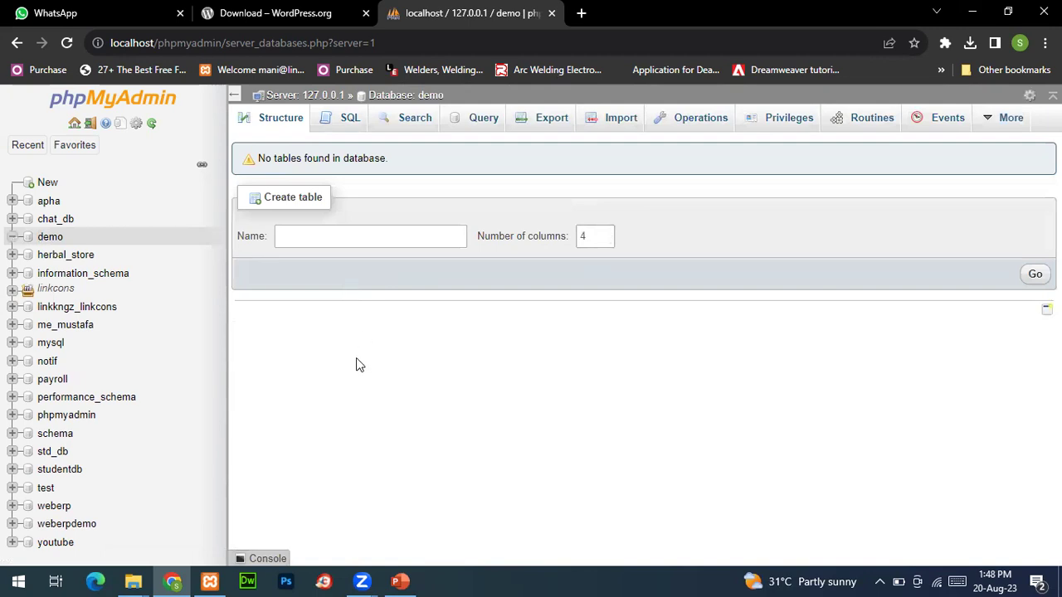
key("super")
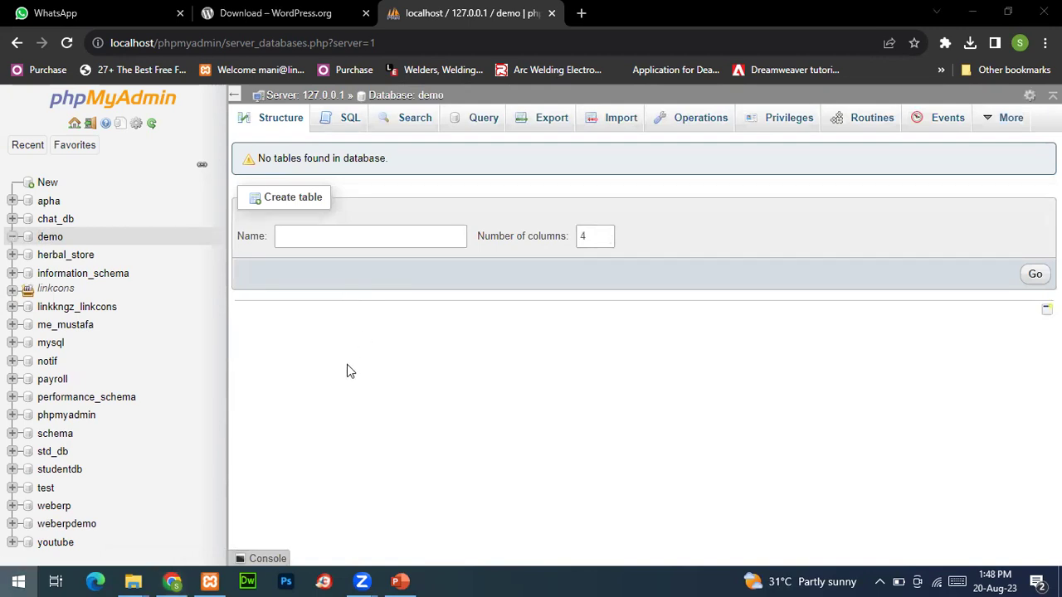
- Launch Notepad maximized and write 'host name localhost' on the first line
type("note")
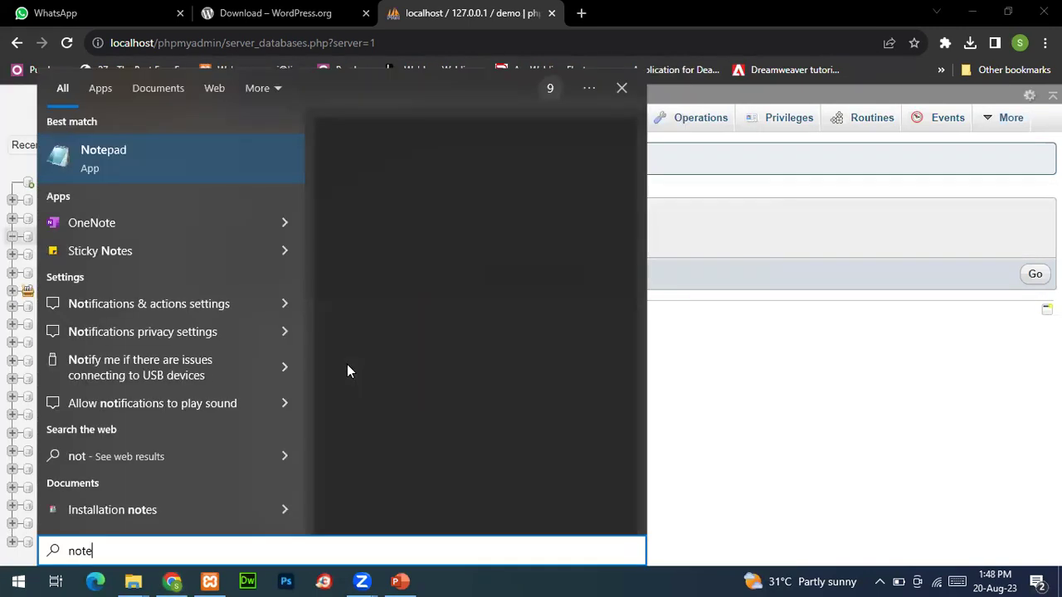
key("Return")
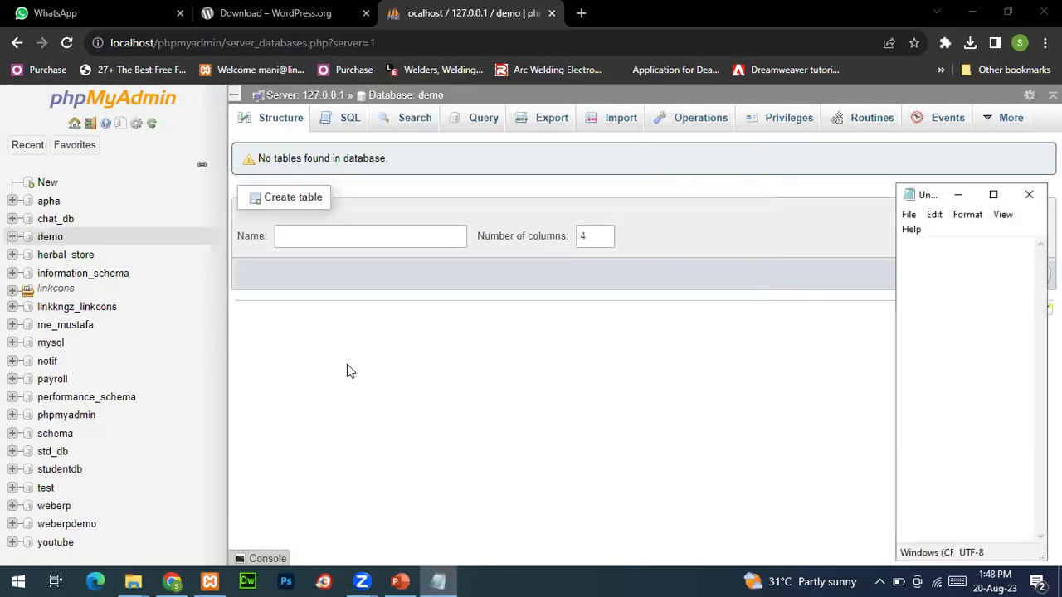
type("lo")
key("BackSpace")
key("BackSpace")
type("hoist")
key("super+Up")
key("ctrl+a")
type("host na")
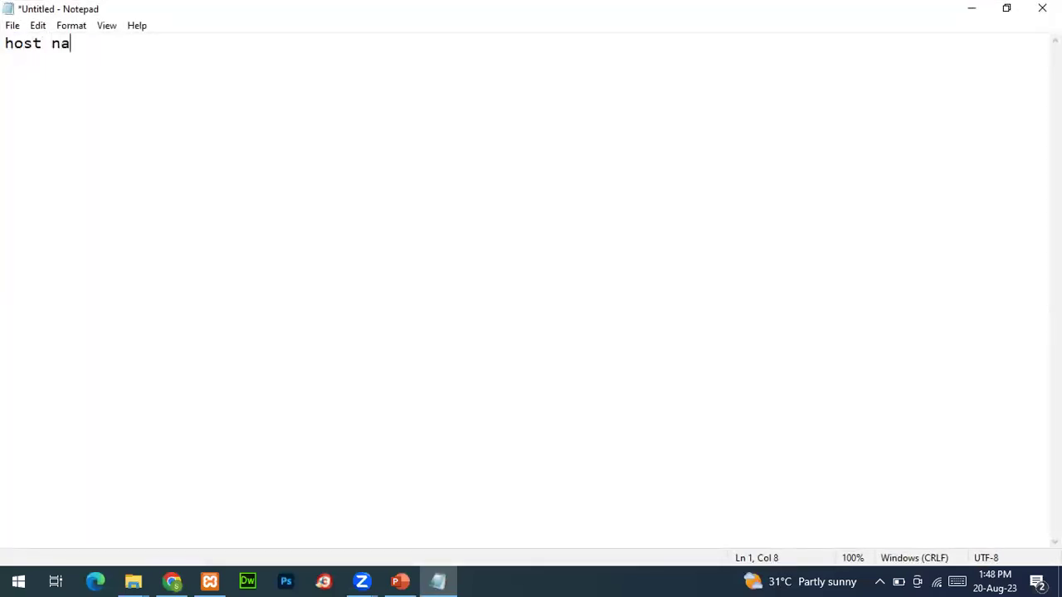
type("me         locka")
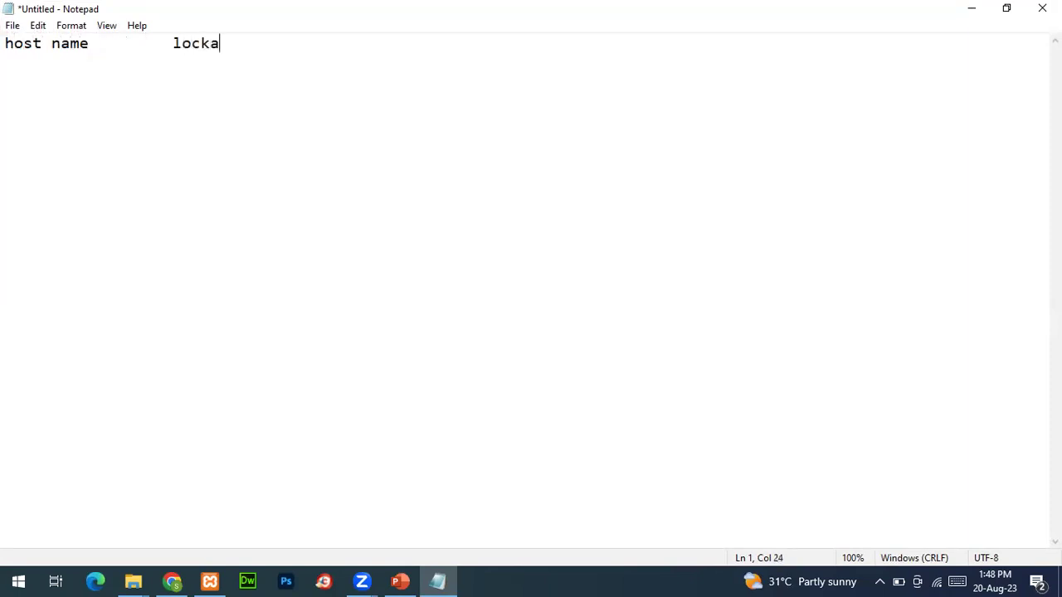
key("BackSpace")
key("BackSpace")
type("alhost")
key("Return")
- Add a second line reading 'user name', a tab, then 'root'
type("r")
key("BackSpace")
type("user name")
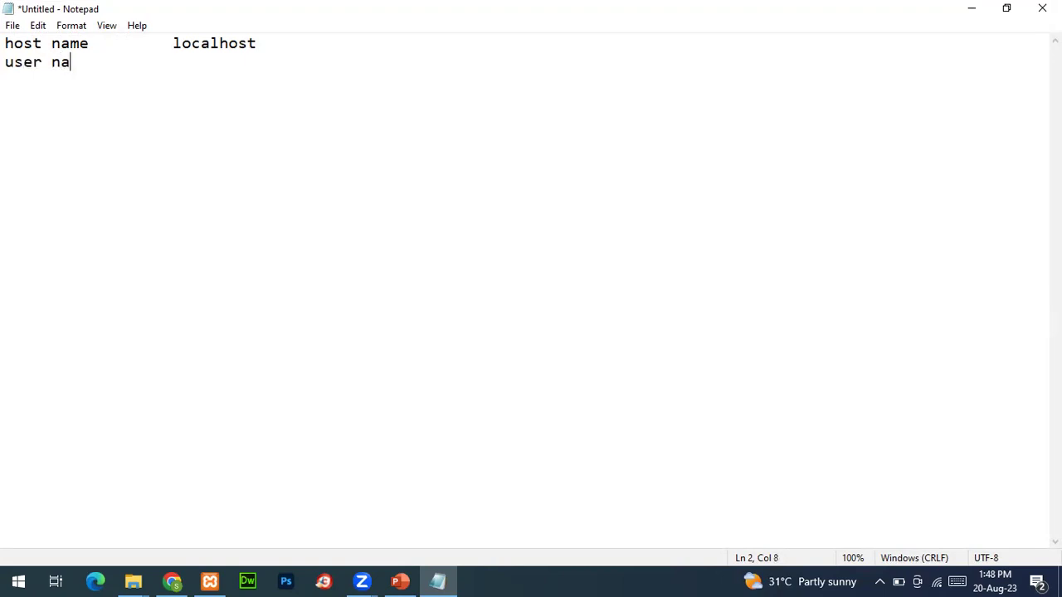
key("Tab")
type("root")
key("Return")
- Add a third line reading 'database', a tab, then 'demo'
type("ass")
key("BackSpace")
key("BackSpace")
key("BackSpace")
key("Tab")
key("Tab")
key("Tab")
left_click(164, 62)
left_click(182, 62)
left_click(5, 80)
type("database")
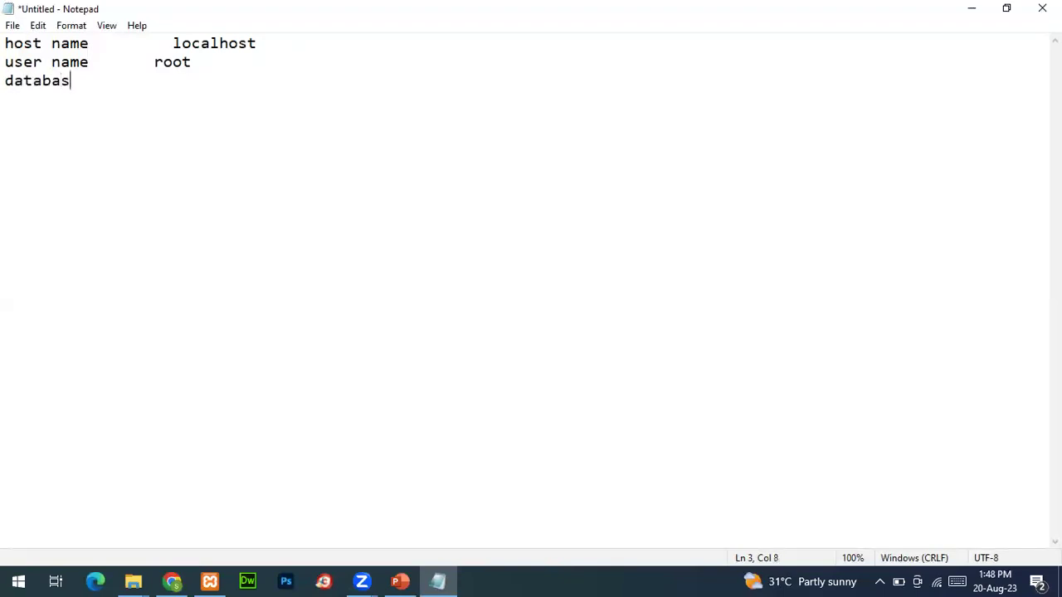
key("Tab")
type("demo")
- Select all 19 WordPress files in Downloads\wordpress-6.3\wordpress for copying
key("alt+Tab")
key("alt+Tab")
key("alt+Tab")
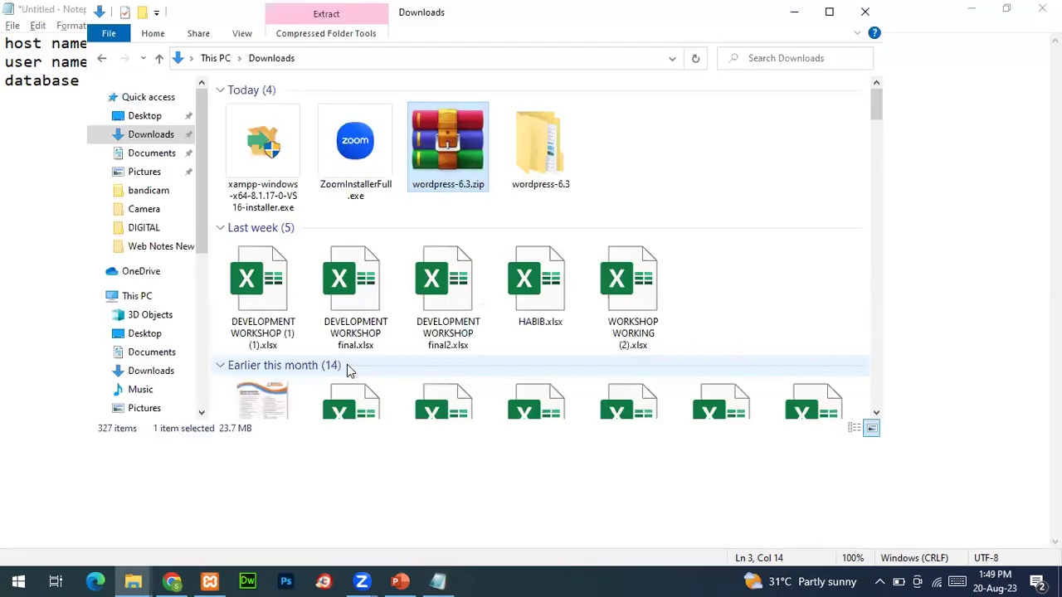
left_click(523, 179)
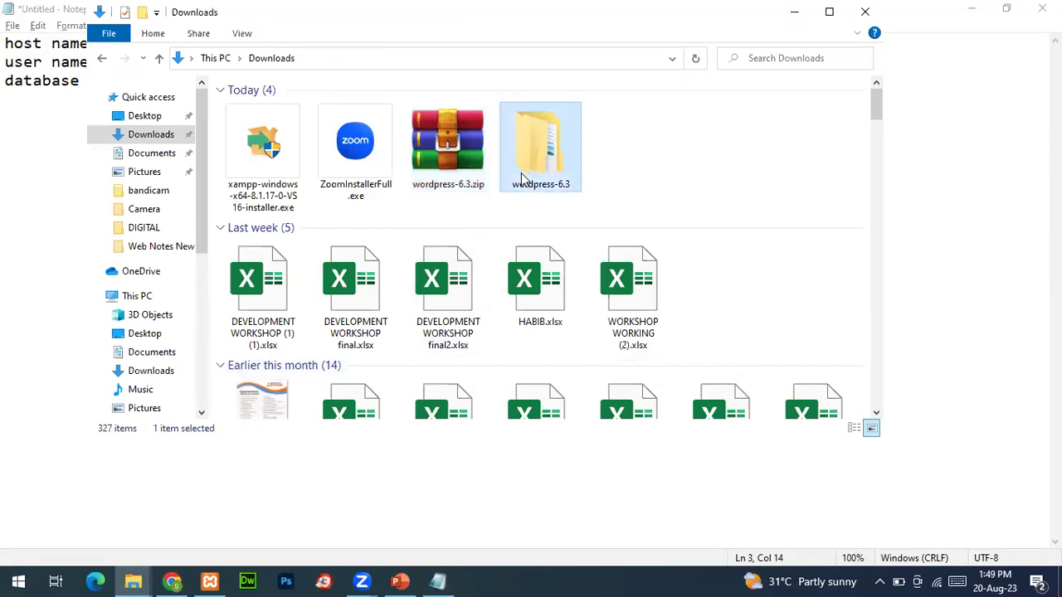
double_click(523, 178)
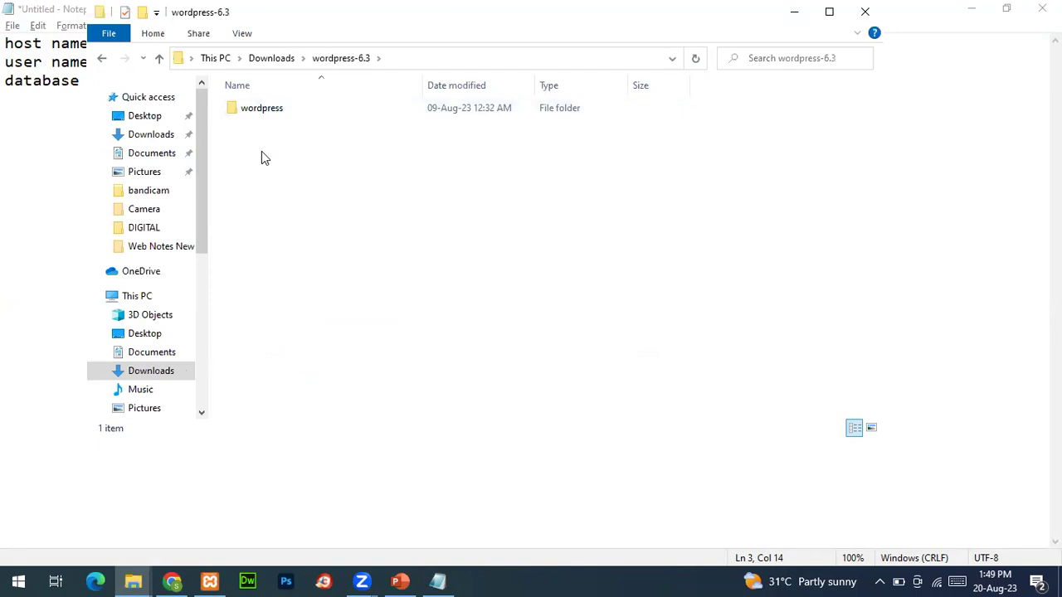
double_click(248, 117)
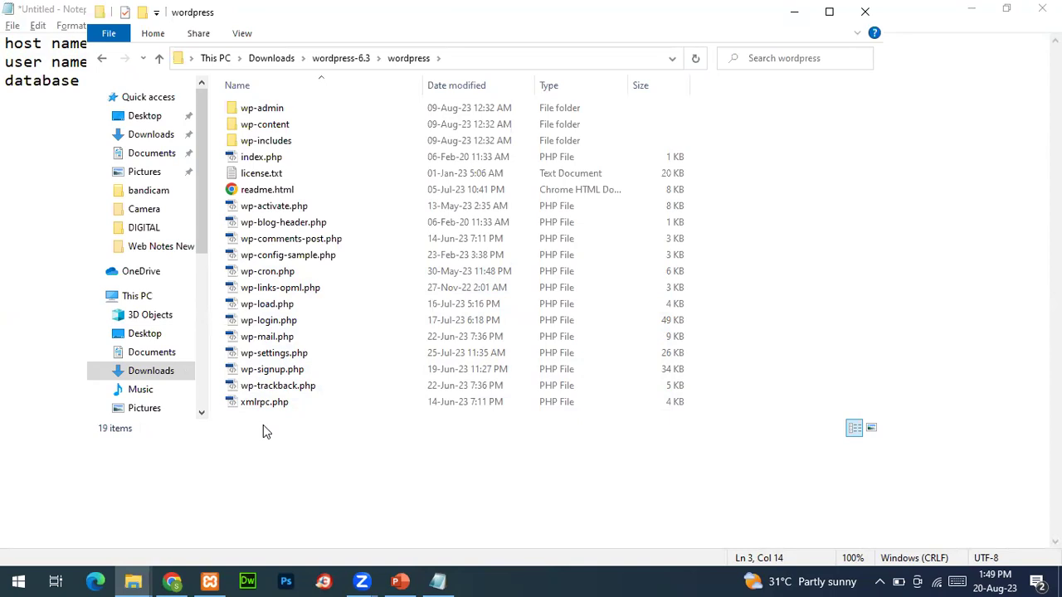
key("ctrl+a")
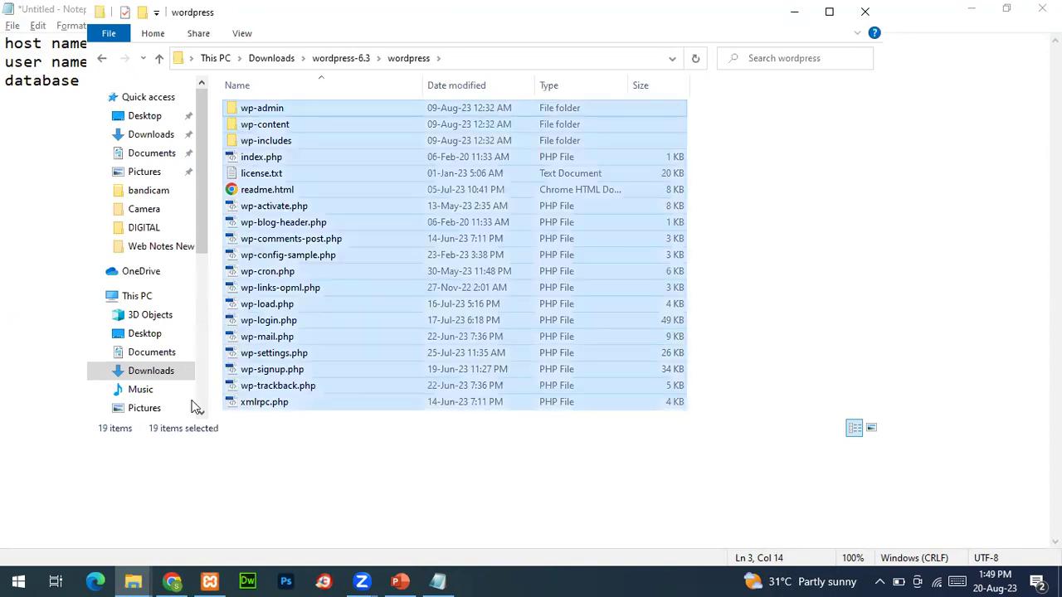
- Put the WordPress files into the empty D:\xampp\htdocs\ss folder
left_click(129, 298)
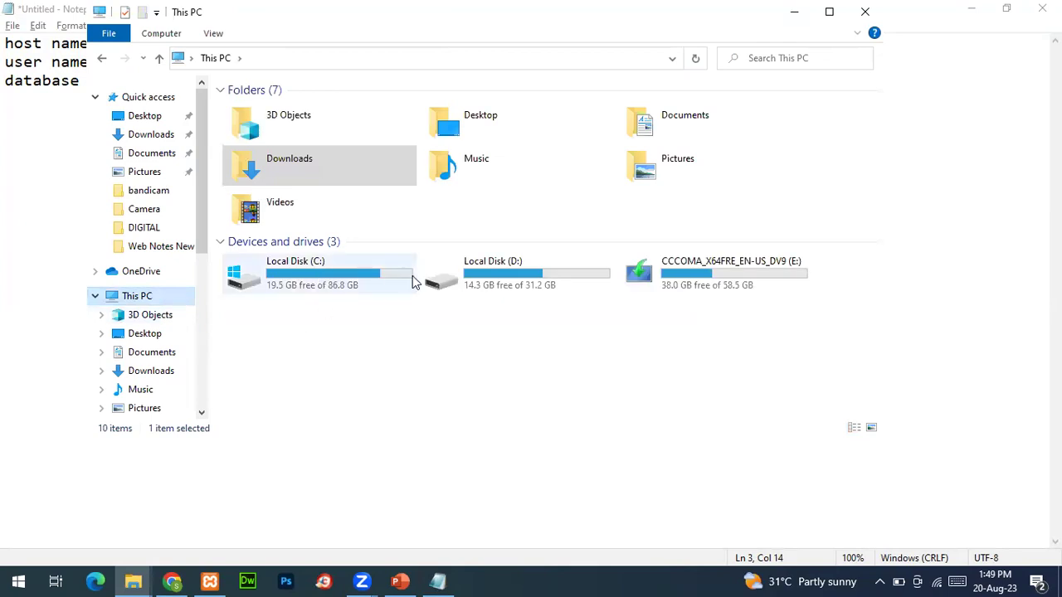
left_click(463, 280)
double_click(463, 280)
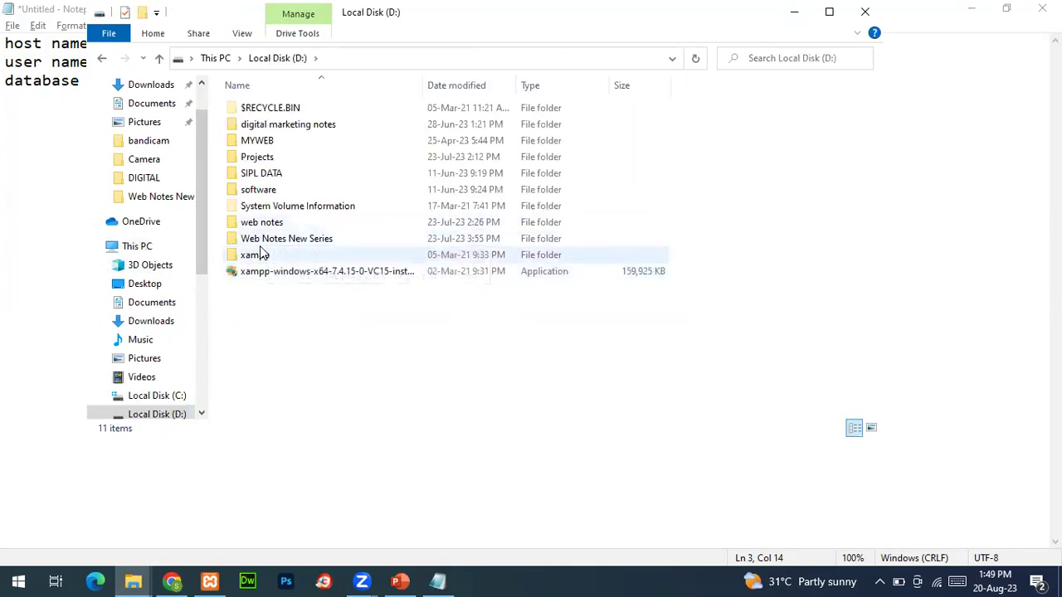
double_click(260, 251)
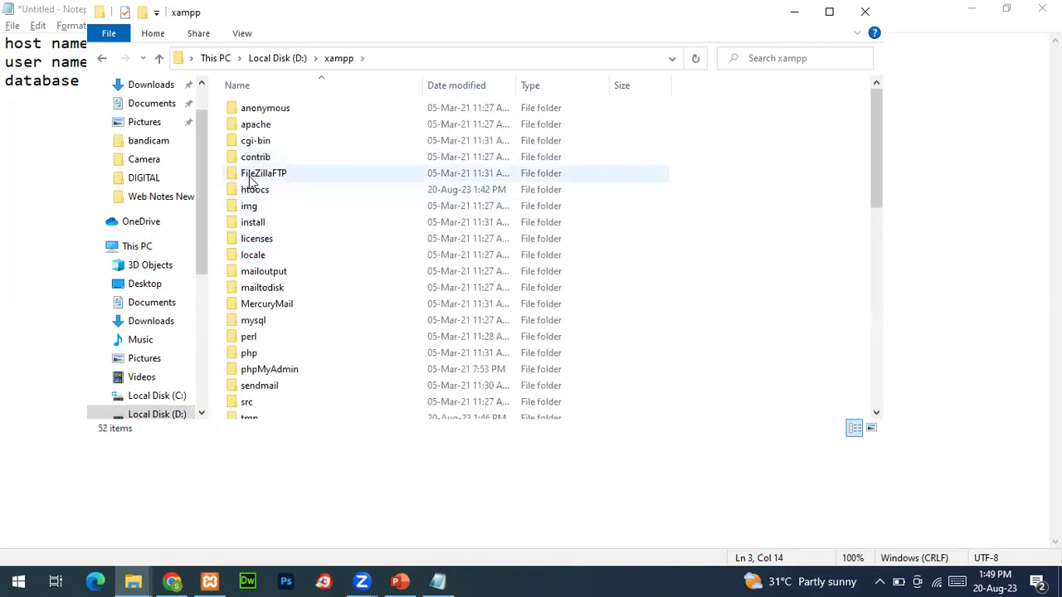
double_click(251, 190)
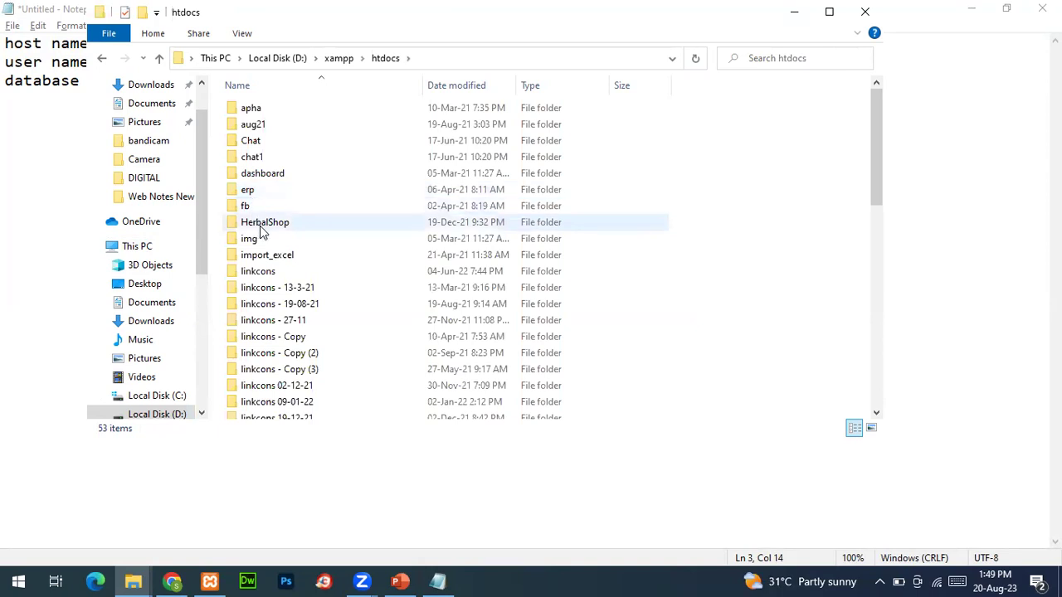
left_click(249, 177)
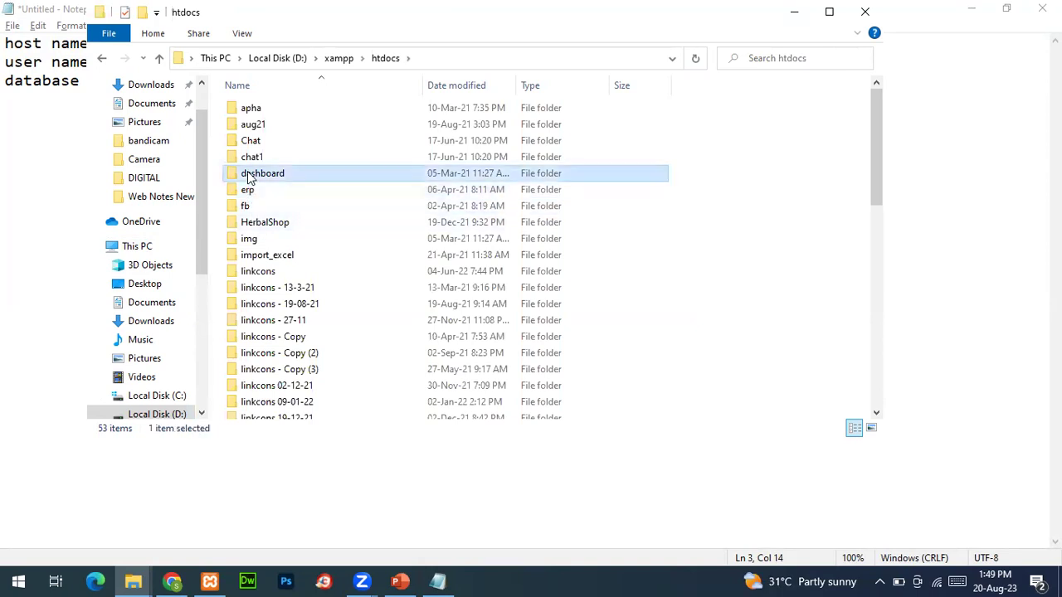
key("s")
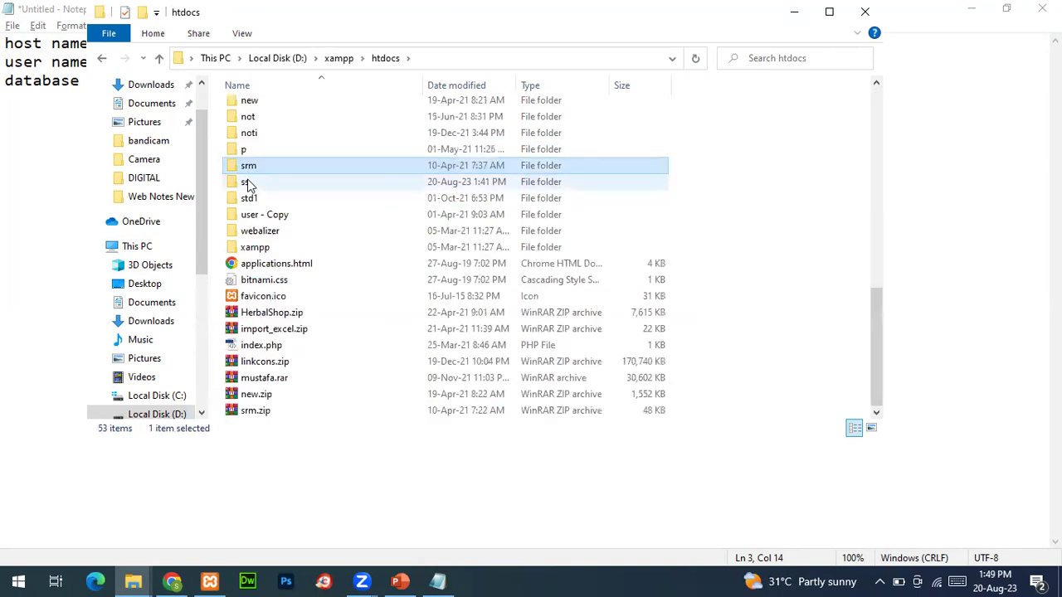
left_click(249, 184)
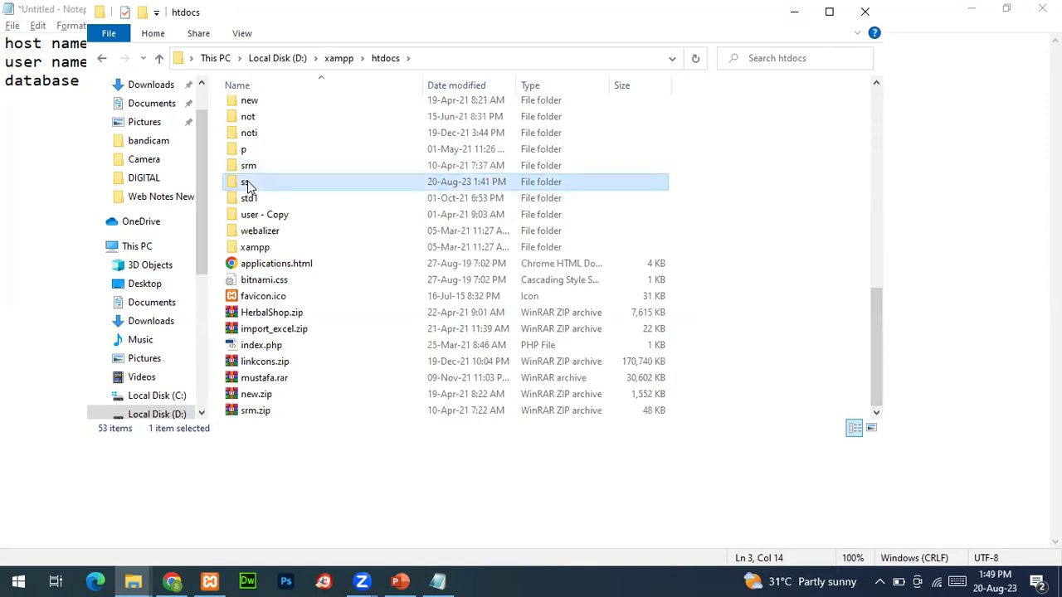
double_click(248, 184)
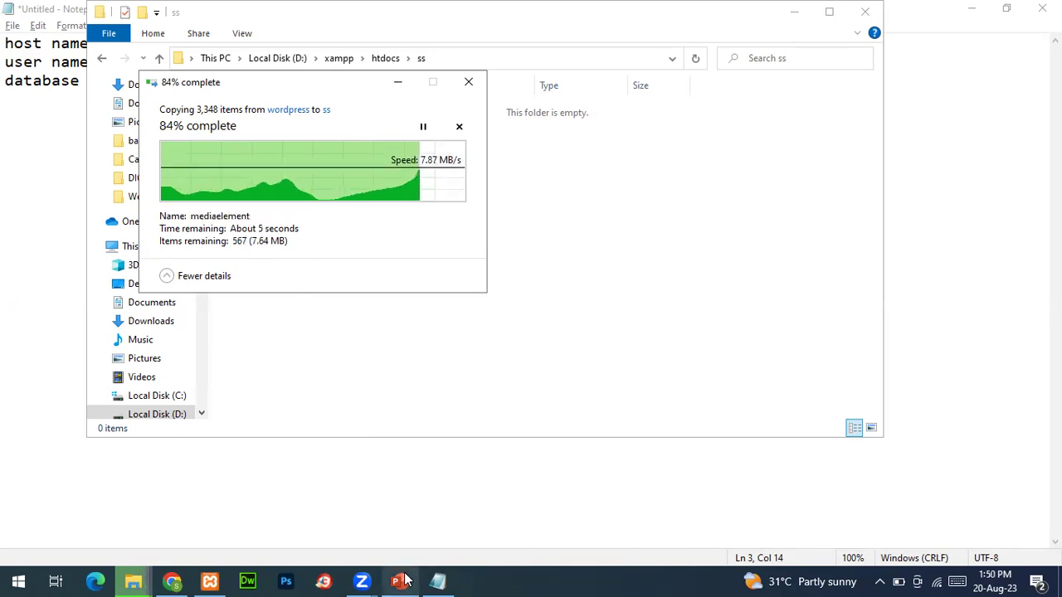
- Return to the PowerPoint presentation showing the Set Up Wizard slide
mouse_move(405, 581)
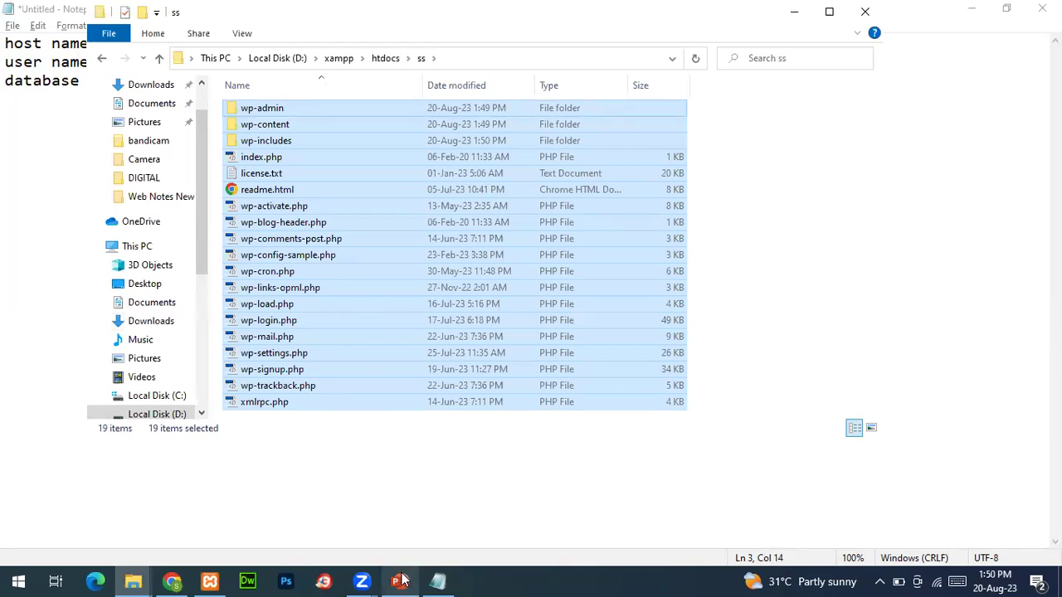
left_click(400, 581)
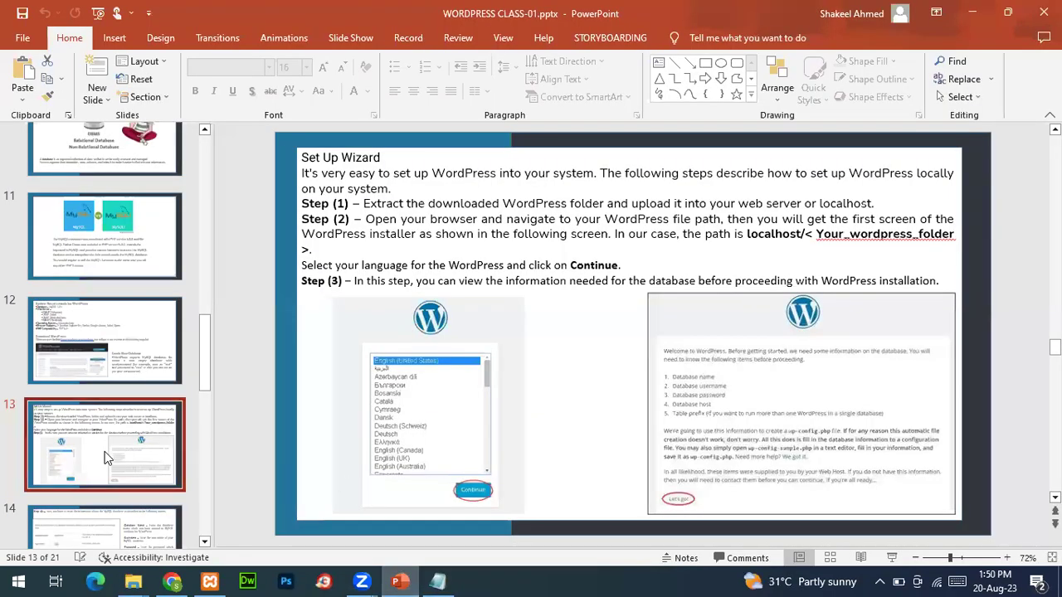
left_click(204, 544)
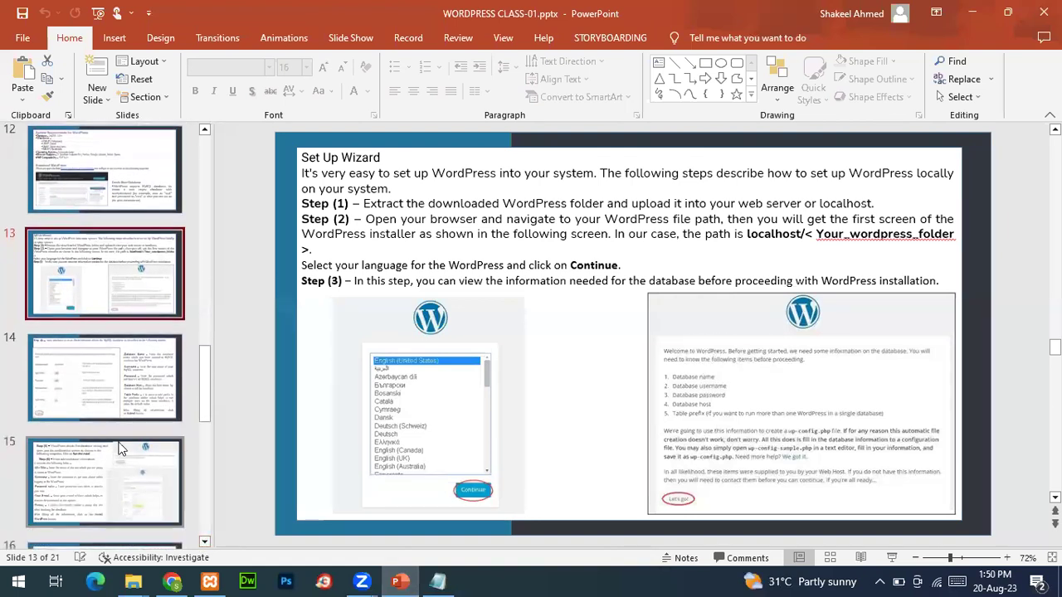
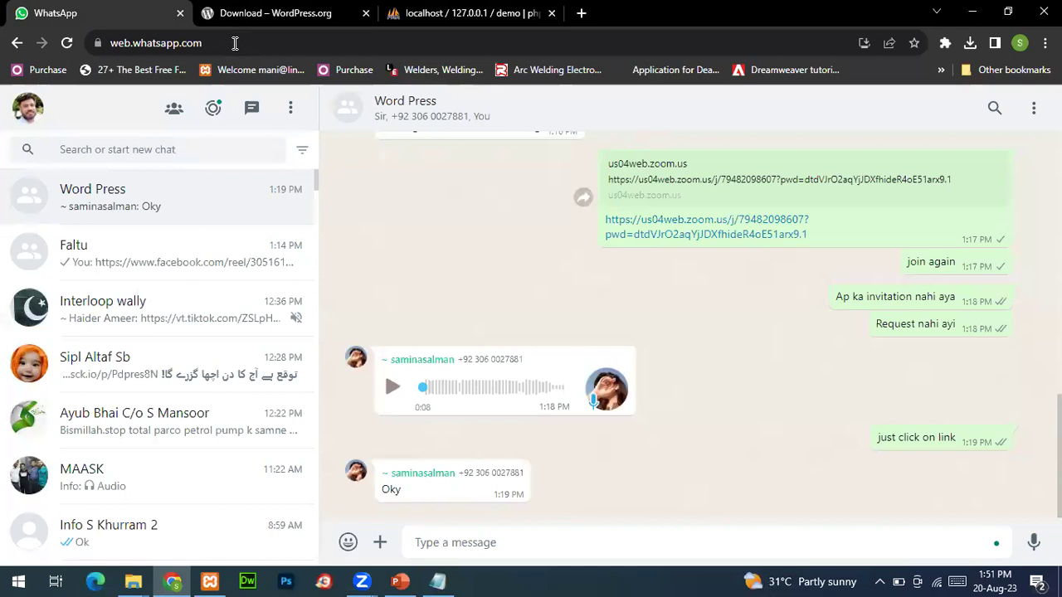
- Switch back to the WhatsApp Web window showing the Word Press group chat
key("alt+Tab")
key("Escape")
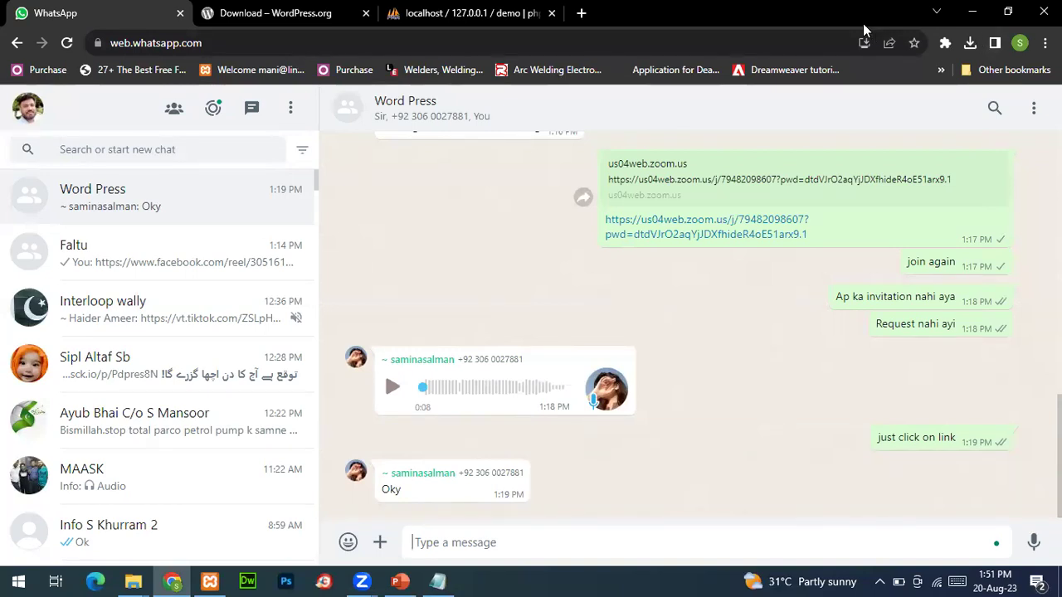
double_click(836, 27)
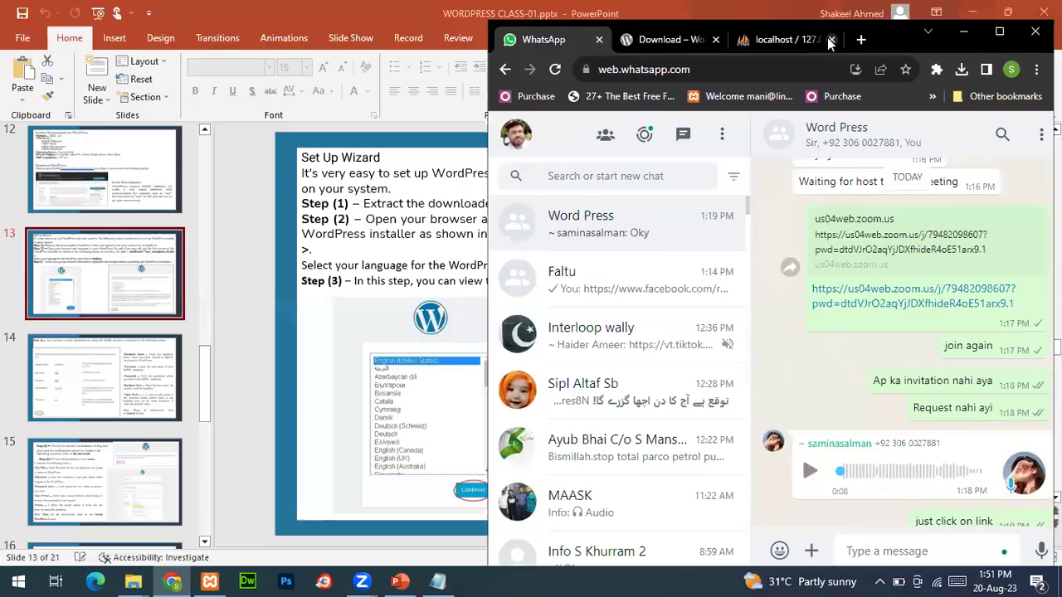
left_click(863, 40)
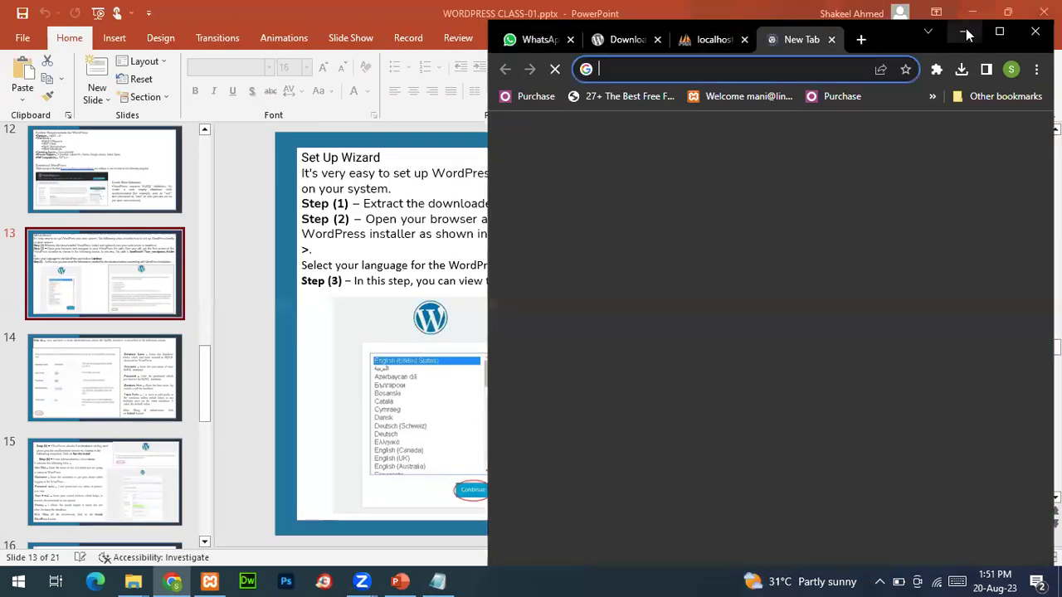
left_click(999, 32)
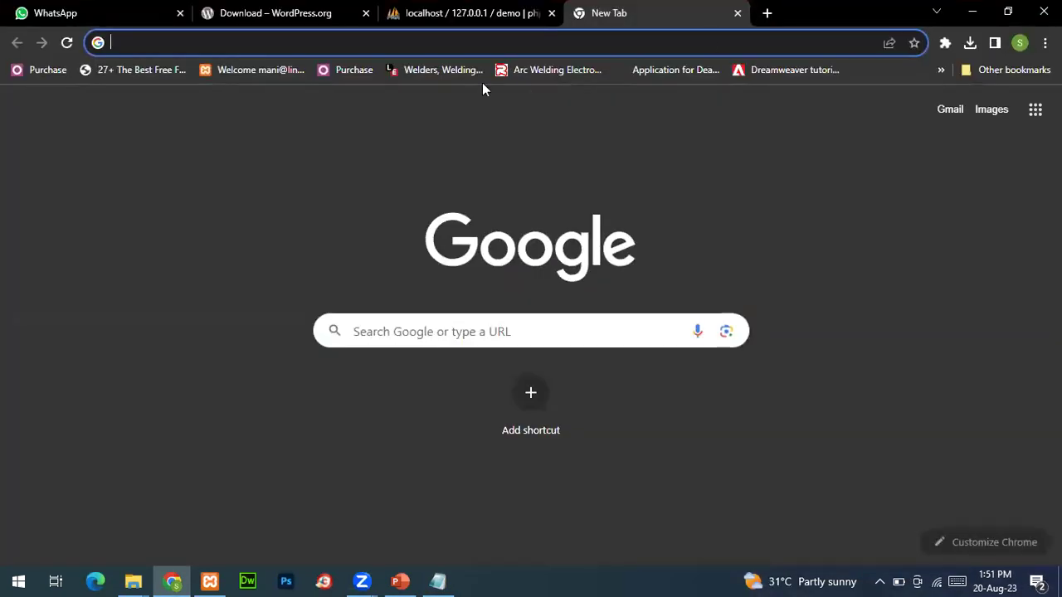
type("htto")
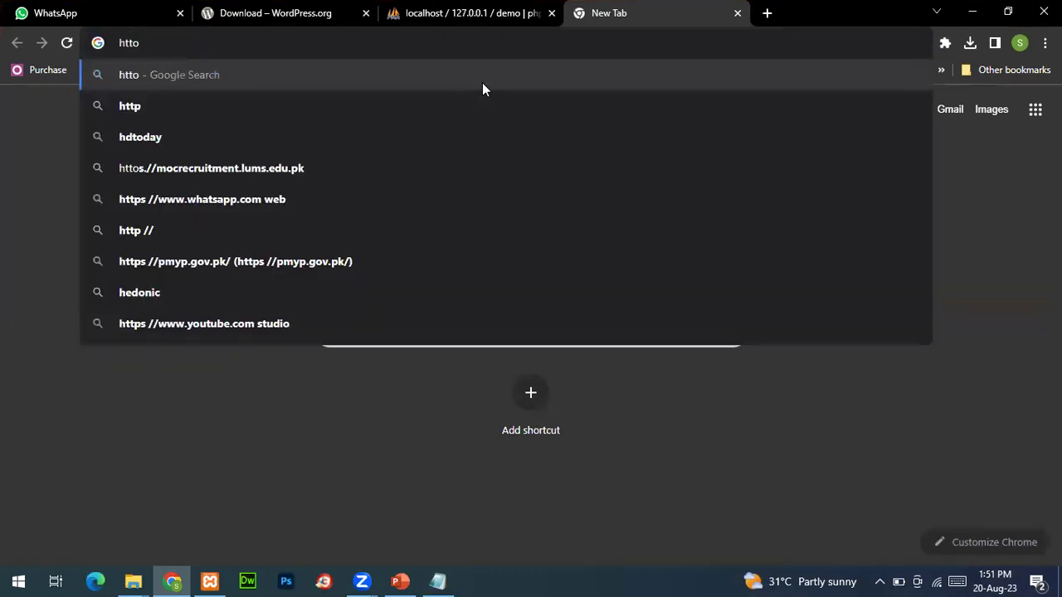
key("BackSpace")
key("Down")
key("Down")
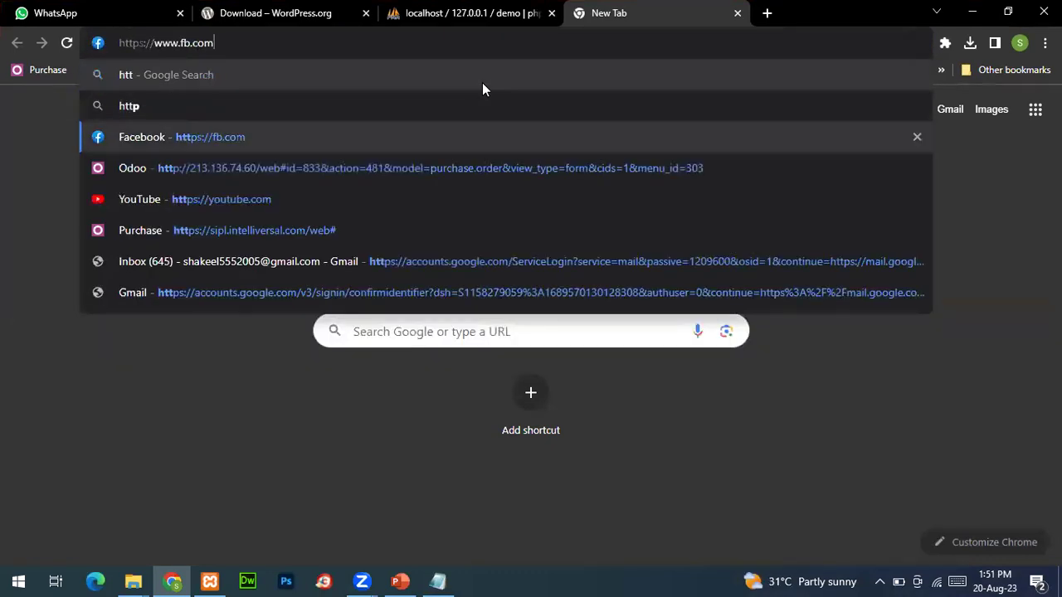
key("shift+Left")
key("shift+Left")
key("shift+Left")
key("shift+Left")
key("shift+Left")
key("shift+Left")
type("l")
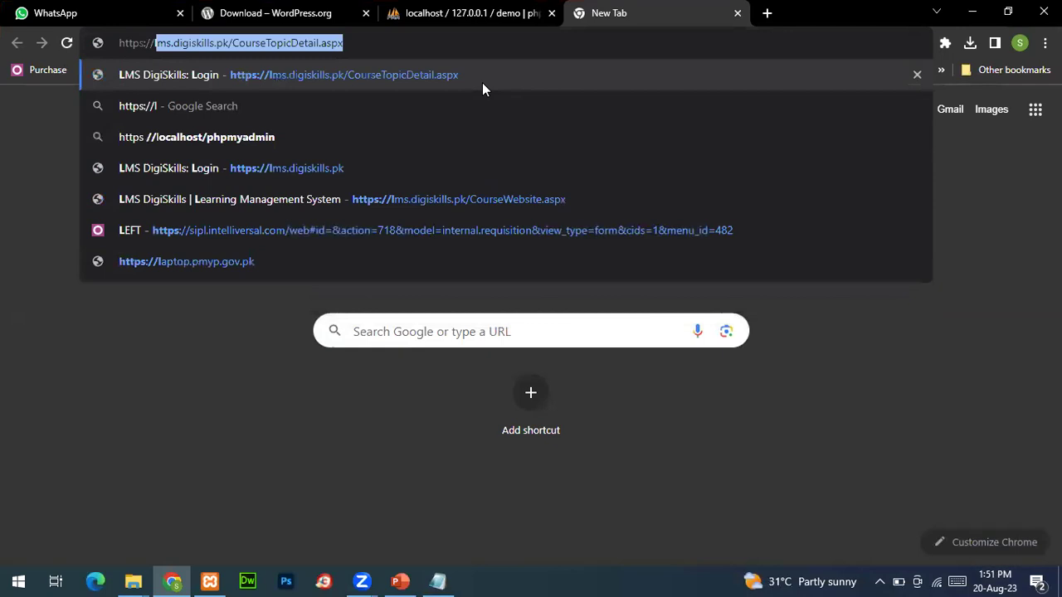
type("ocalhost")
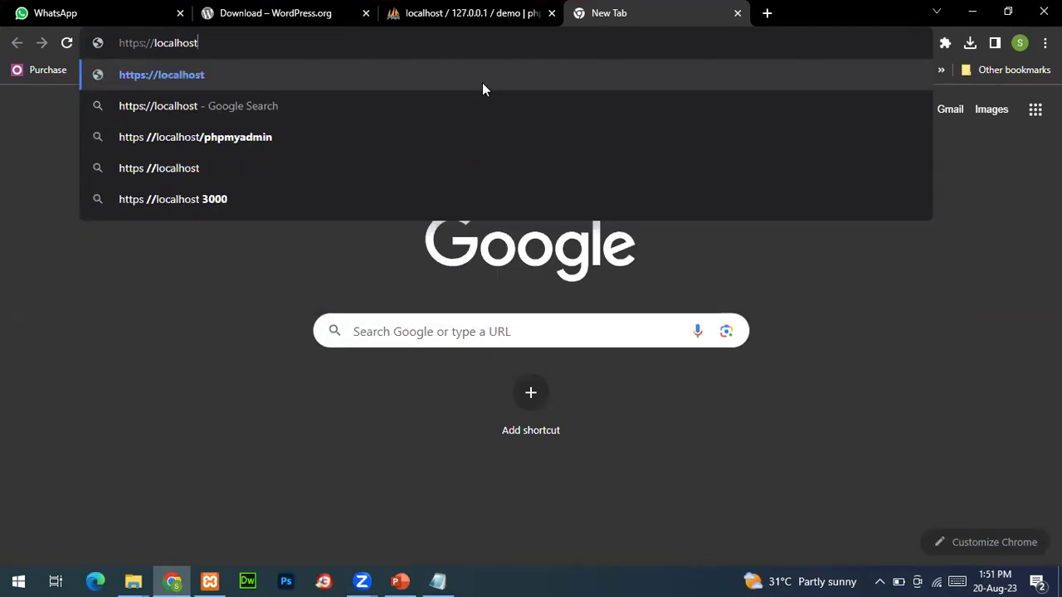
type("/ss")
key("Return")
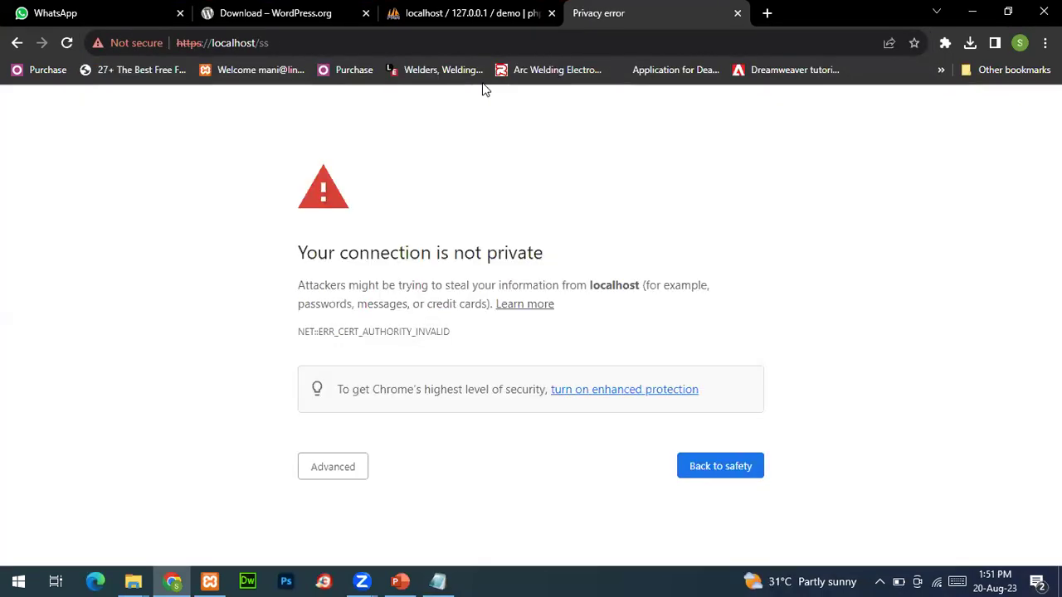
left_click(190, 42)
key("End")
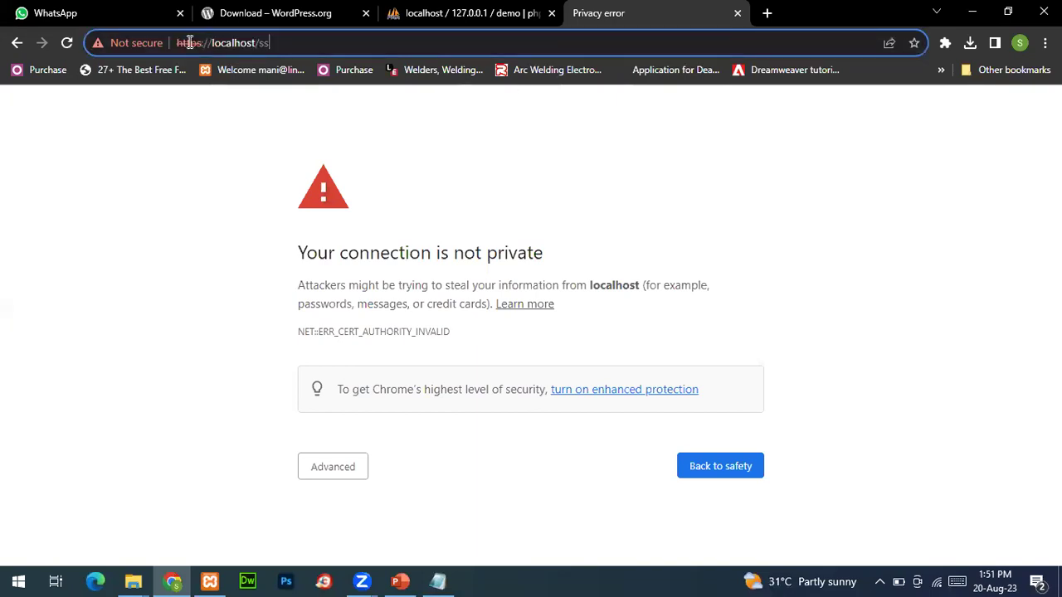
key("Home")
key("Right")
key("Right")
key("Right")
key("Right")
key("Right")
key("BackSpace")
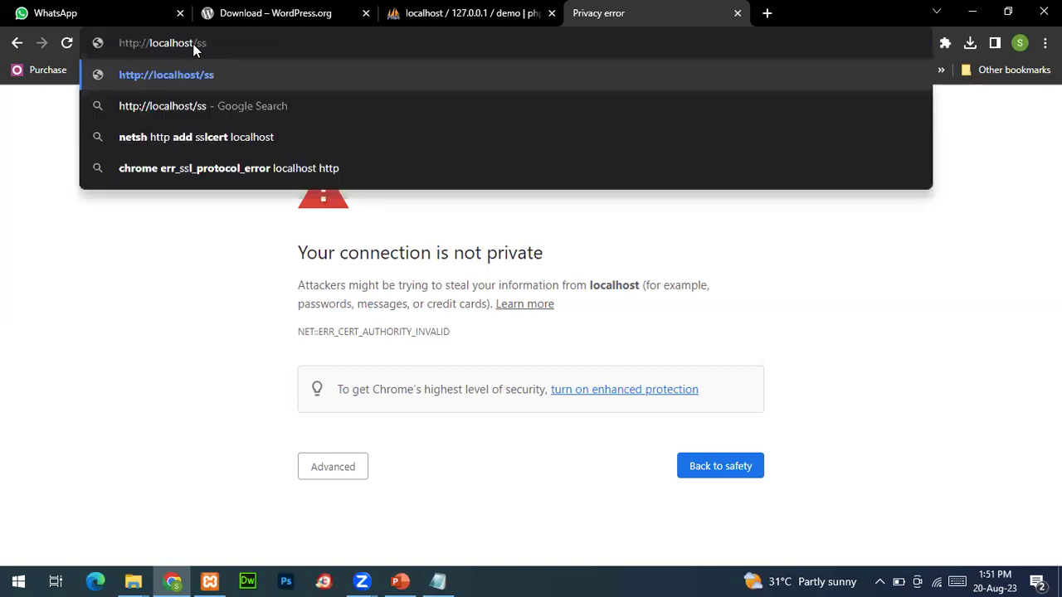
left_click(137, 83)
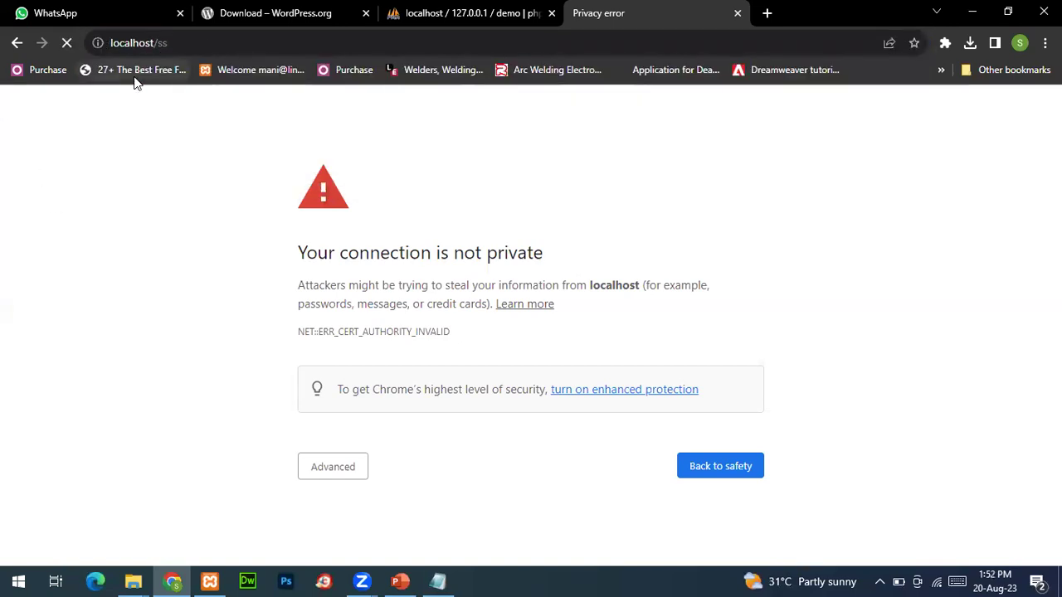
left_click(189, 43)
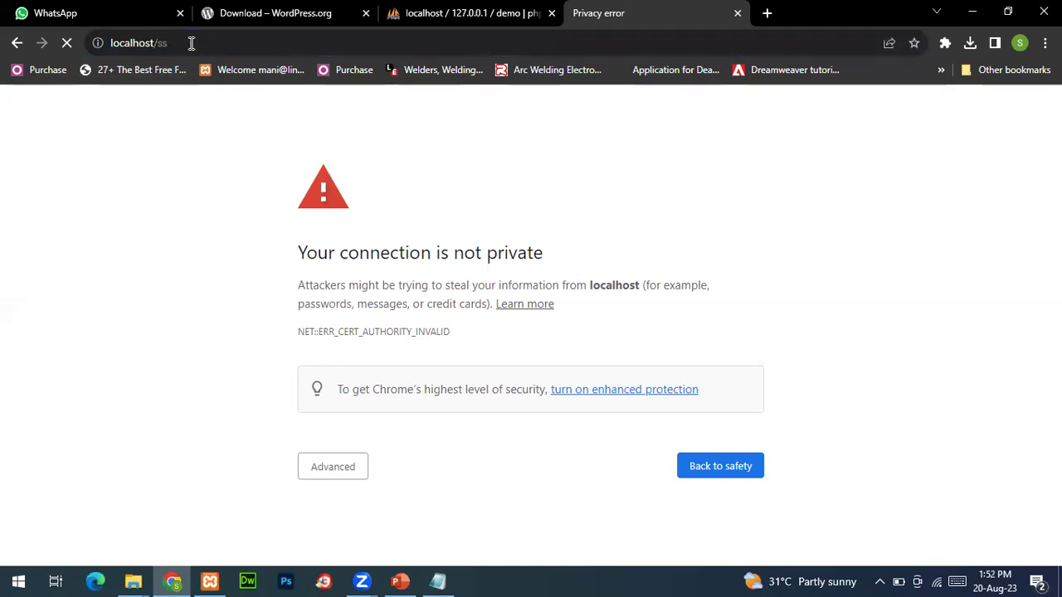
left_click(708, 471)
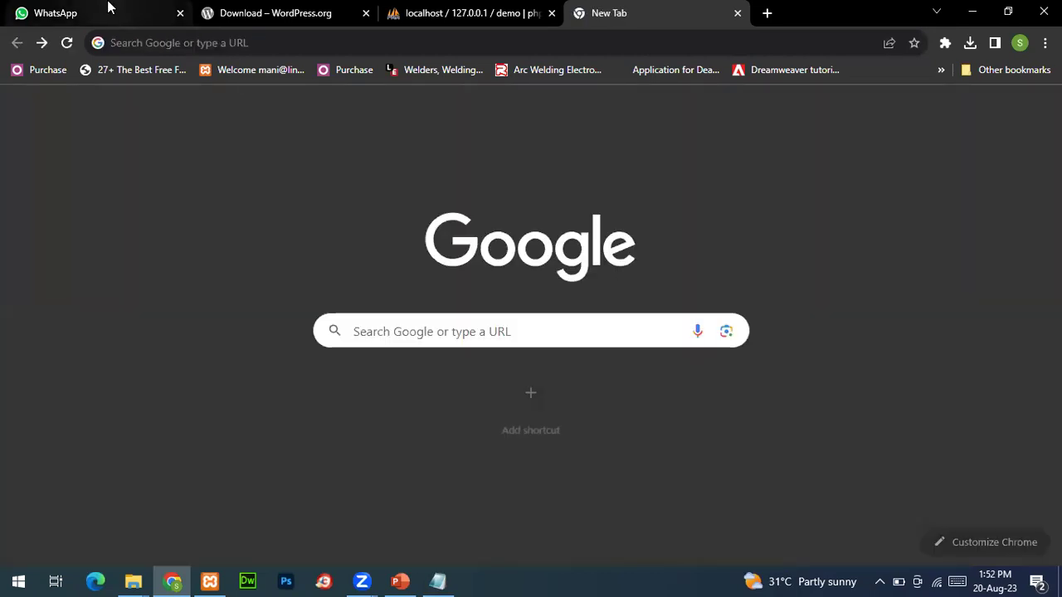
- Enter localhost/ss in the address bar and return to its error page
left_click(141, 46)
type("local")
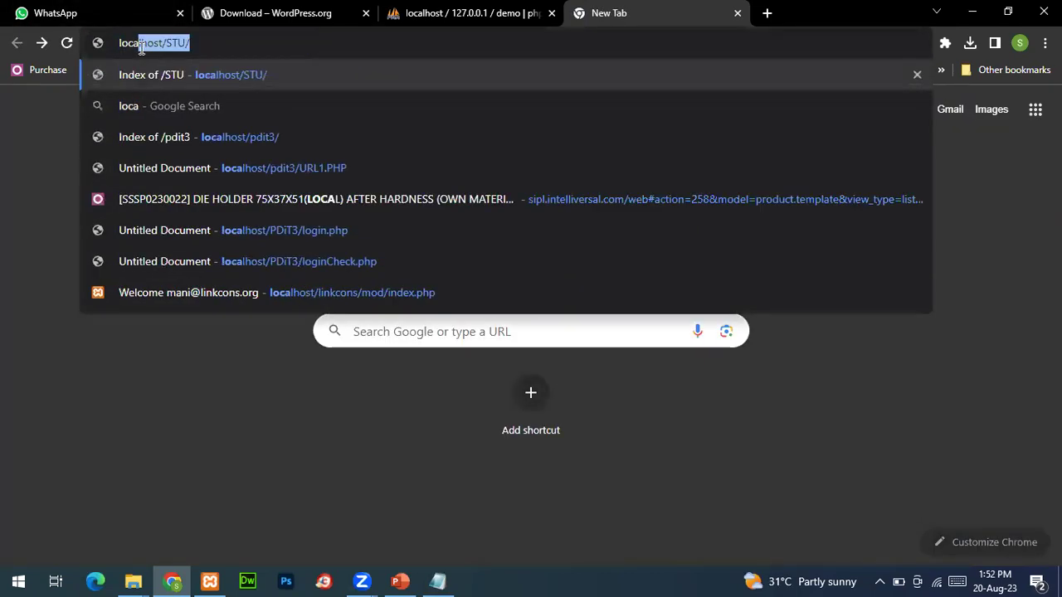
key("BackSpace")
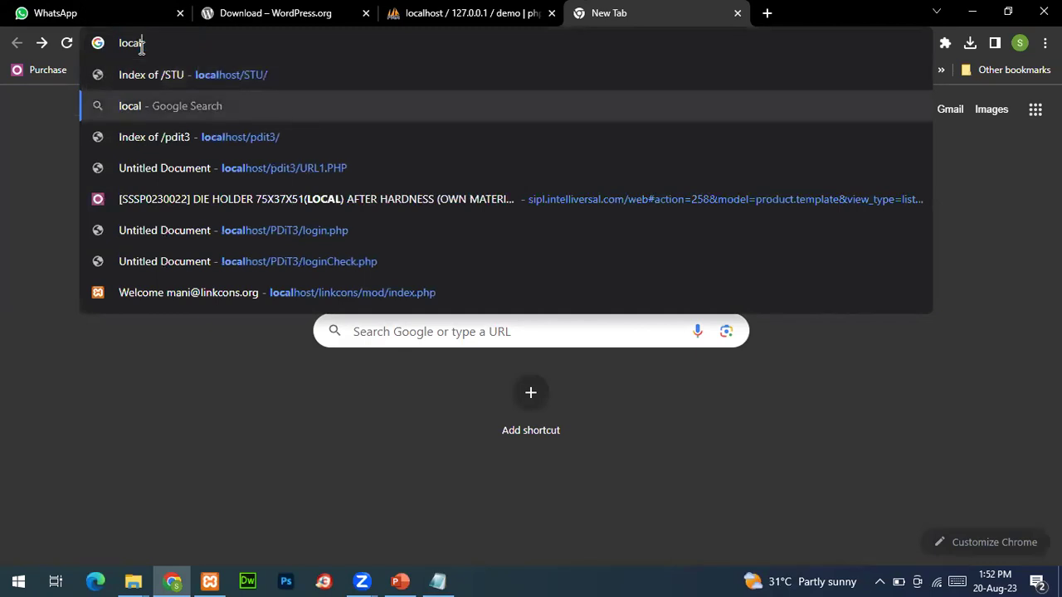
key("Up")
type("host/ss")
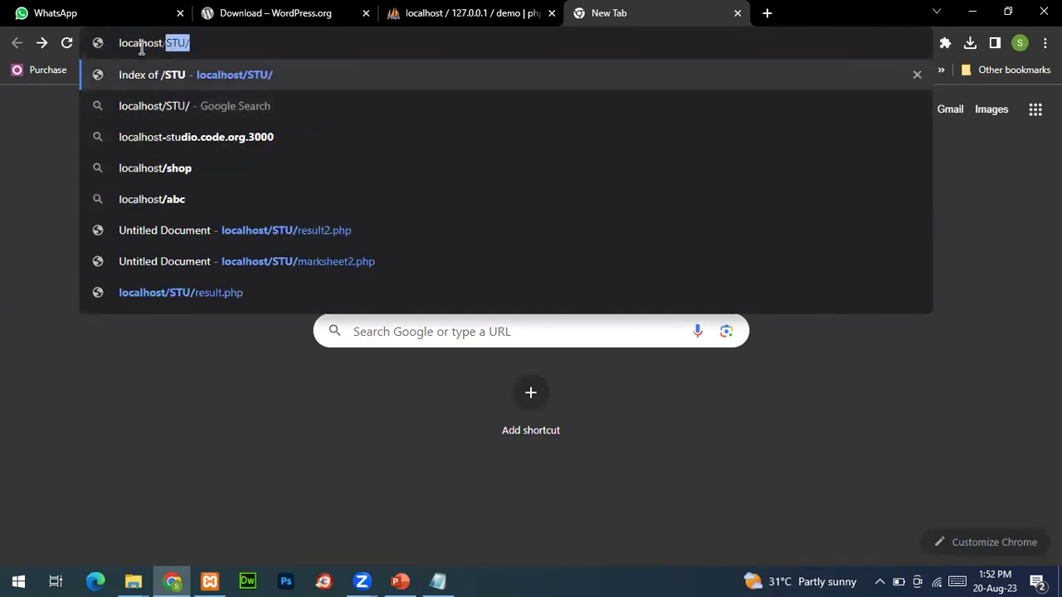
key("Return")
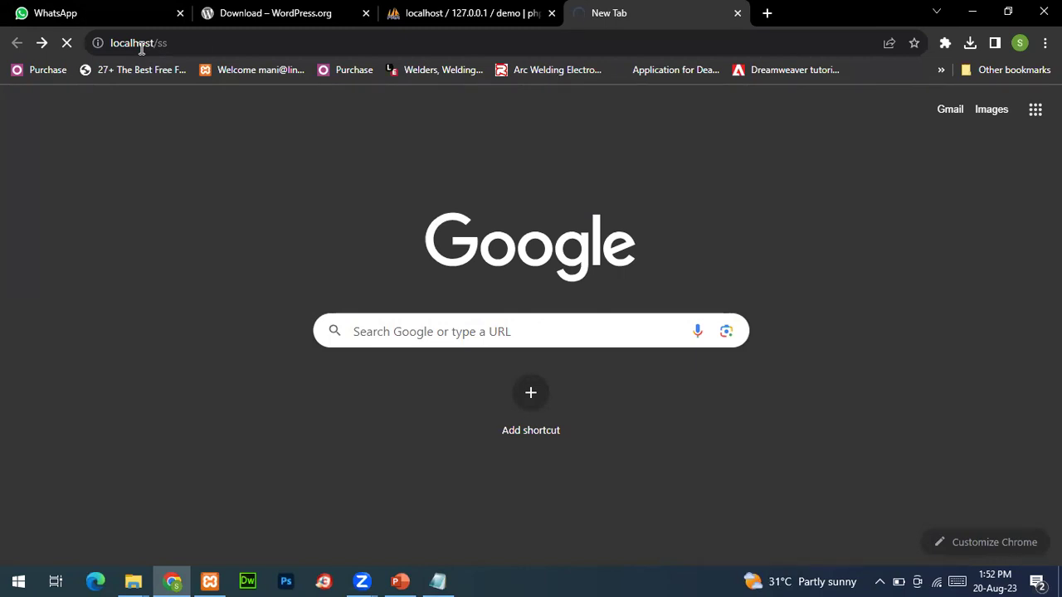
left_click(206, 43)
left_click(47, 47)
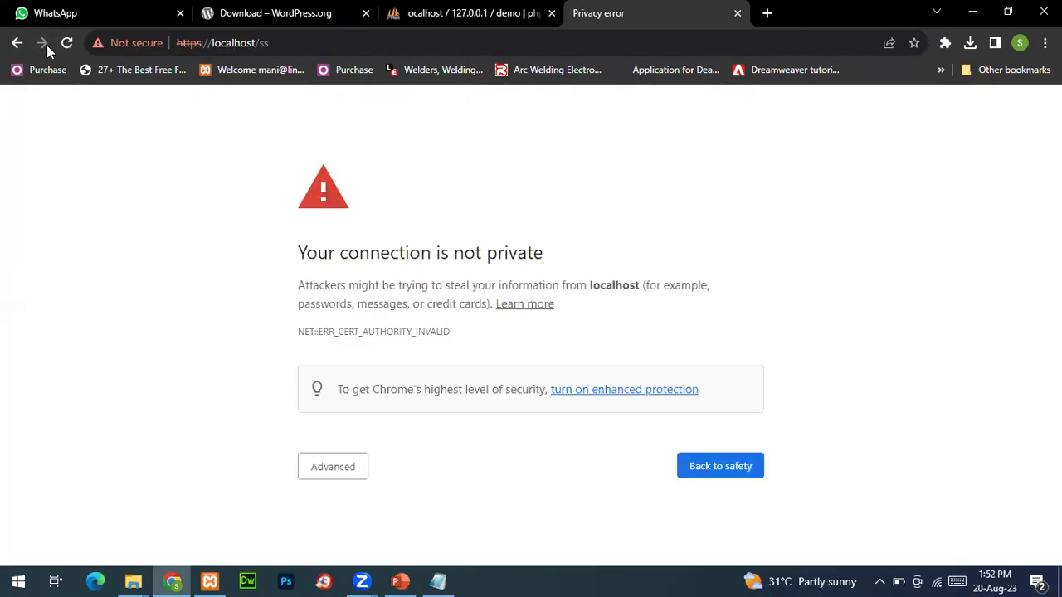
left_click(187, 46)
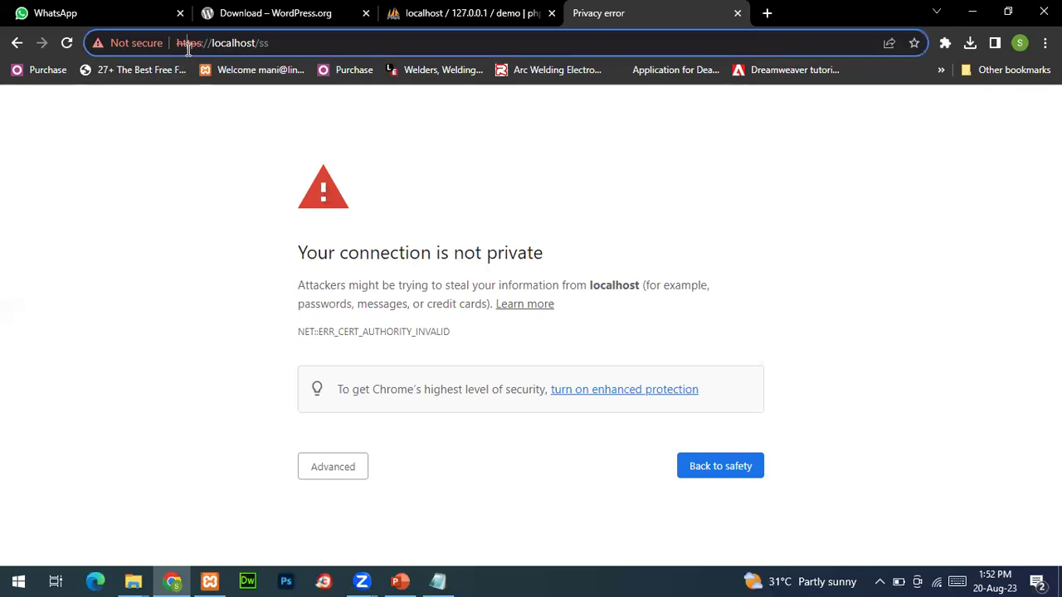
key("Left")
key("Left")
key("Left")
key("BackSpace")
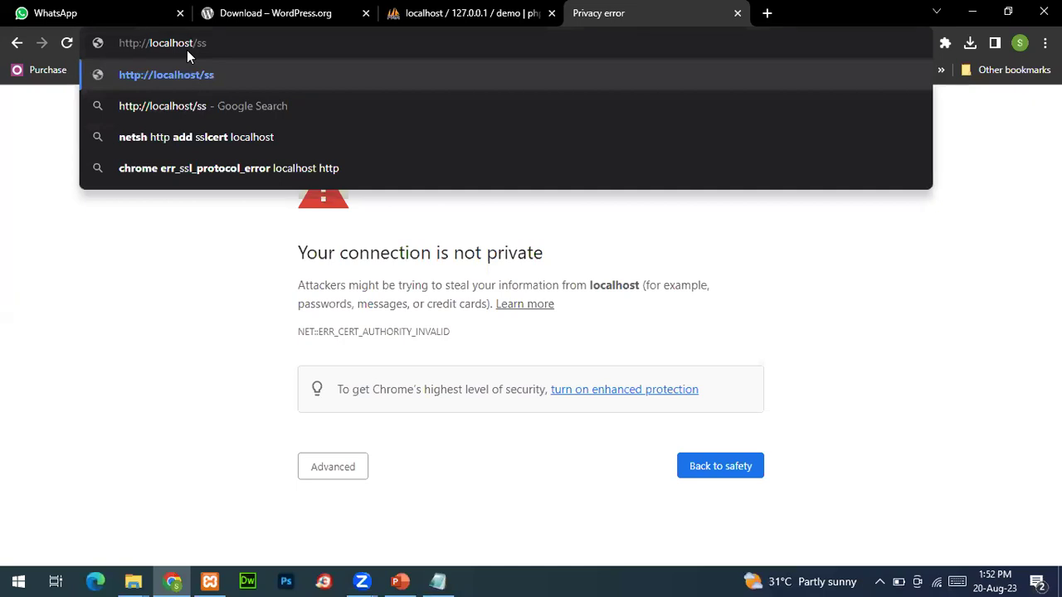
key("Return")
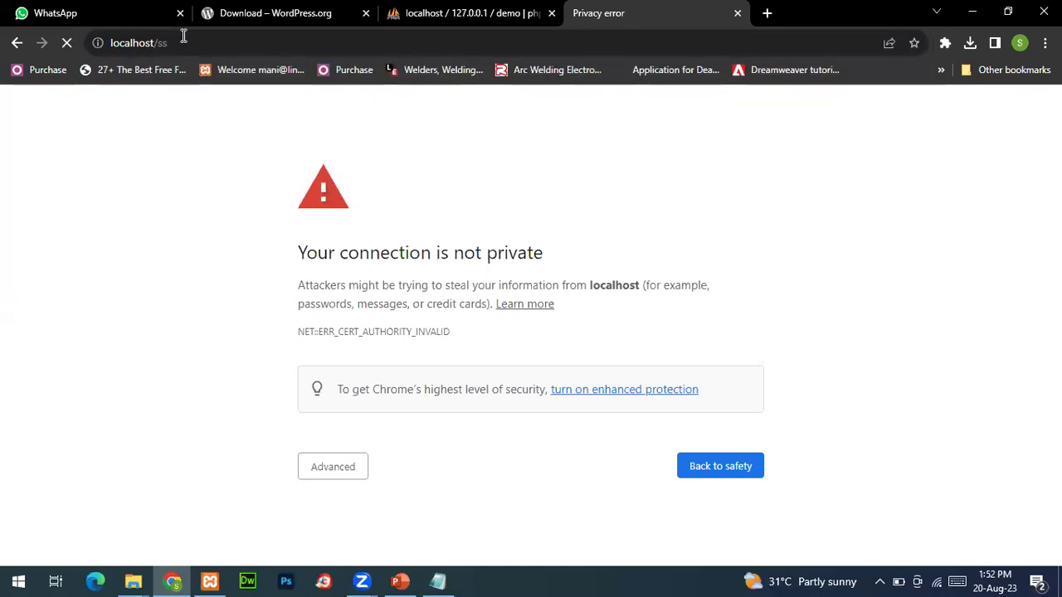
left_click(213, 27)
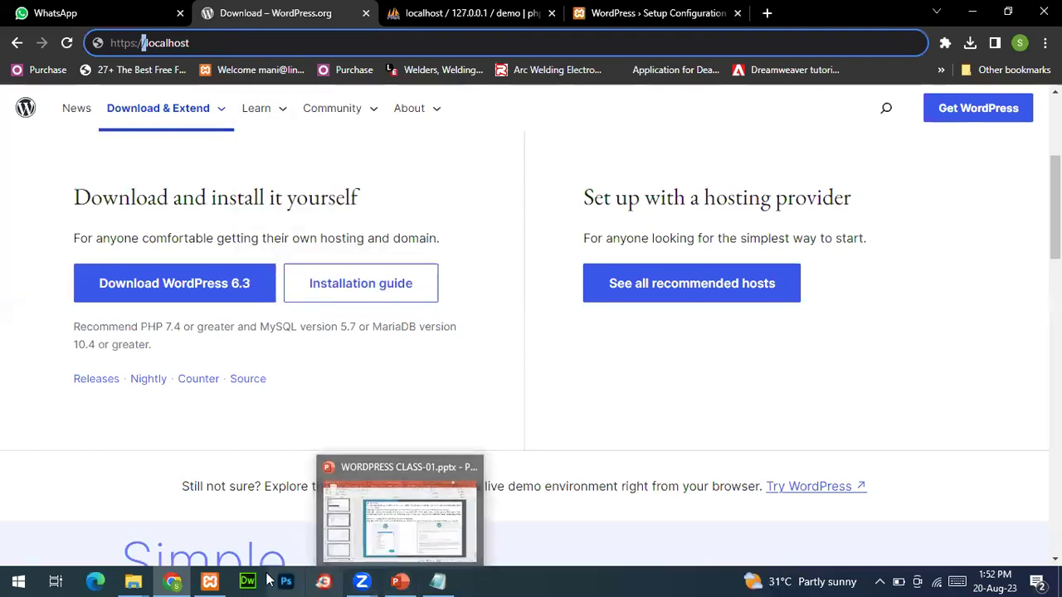
- From XAMPP's Apache Admin page, open localhost/ss to reach WordPress's language-choice step
left_click(210, 581)
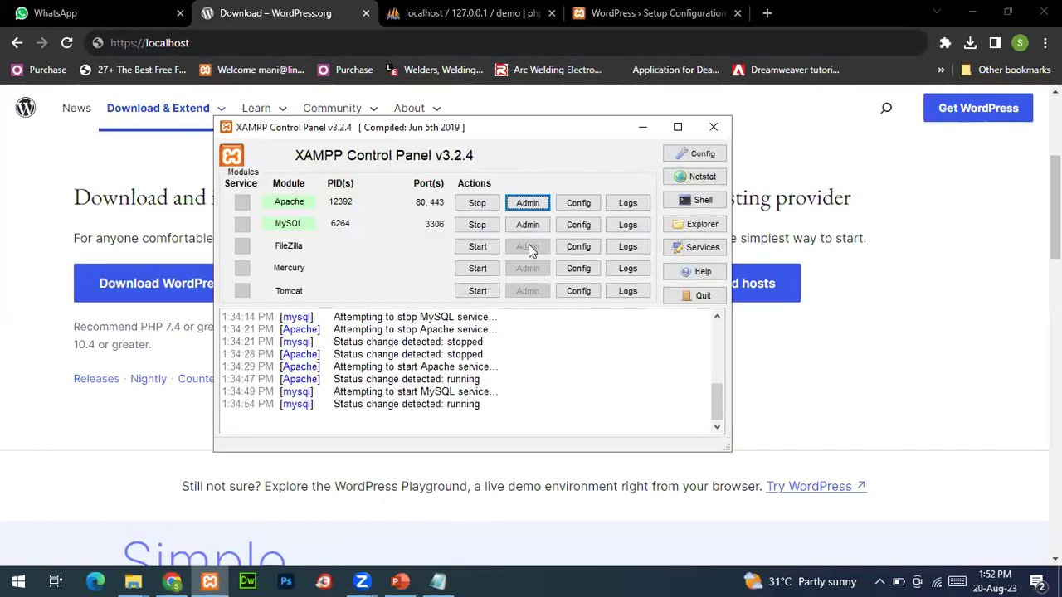
left_click(521, 204)
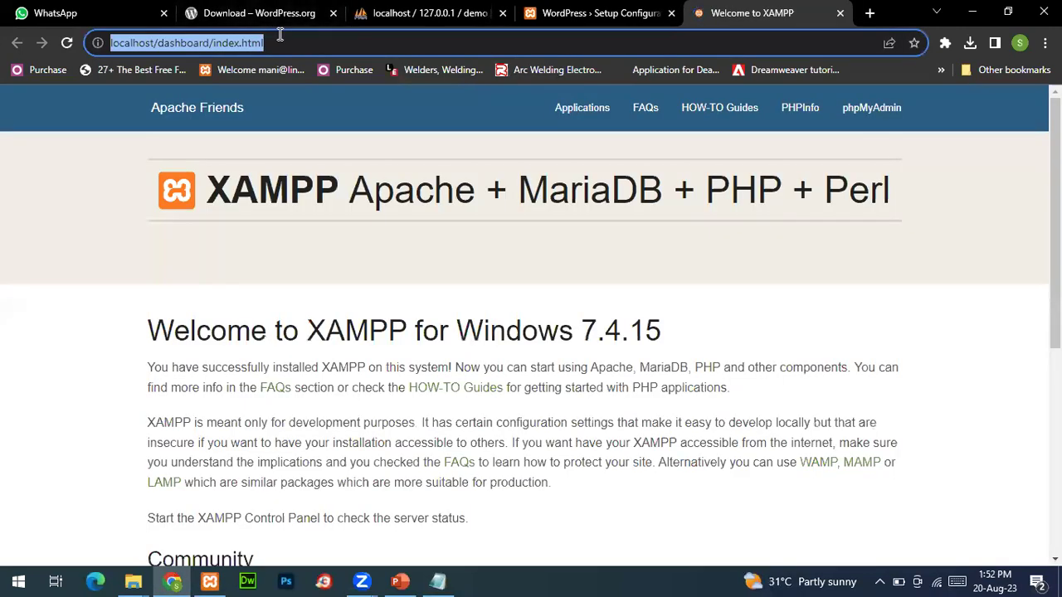
left_click(280, 34)
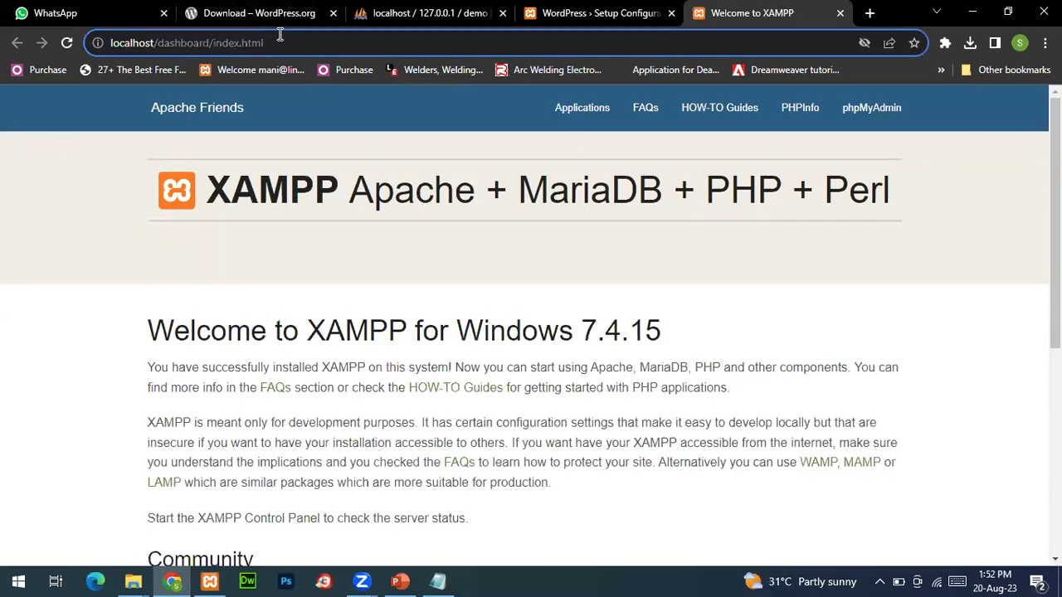
key("ctrl+shift+Left")
key("ctrl+shift+Left")
key("ctrl+shift+Left")
type("ss")
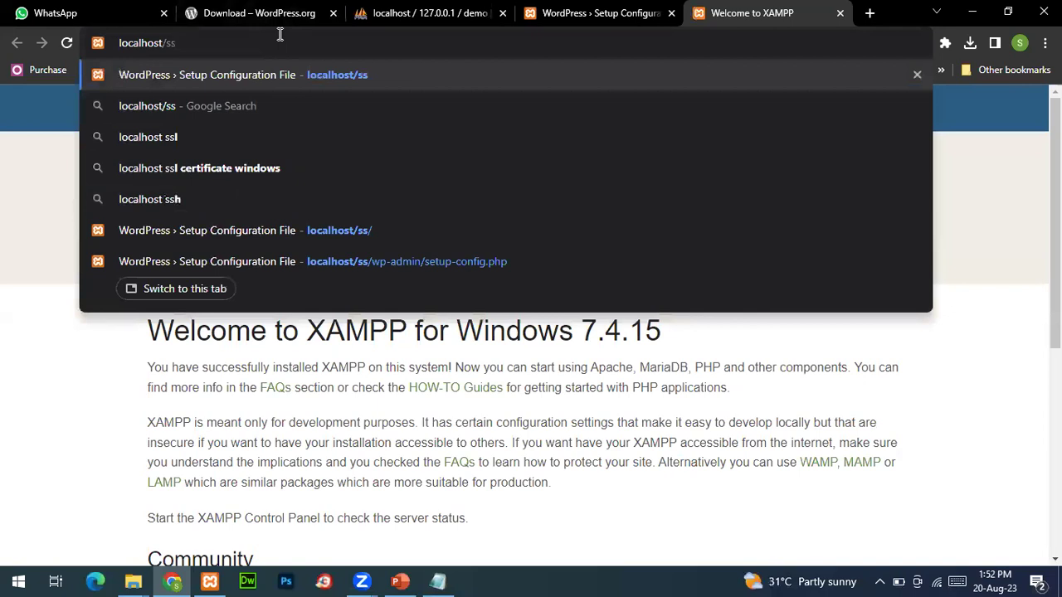
key("Return")
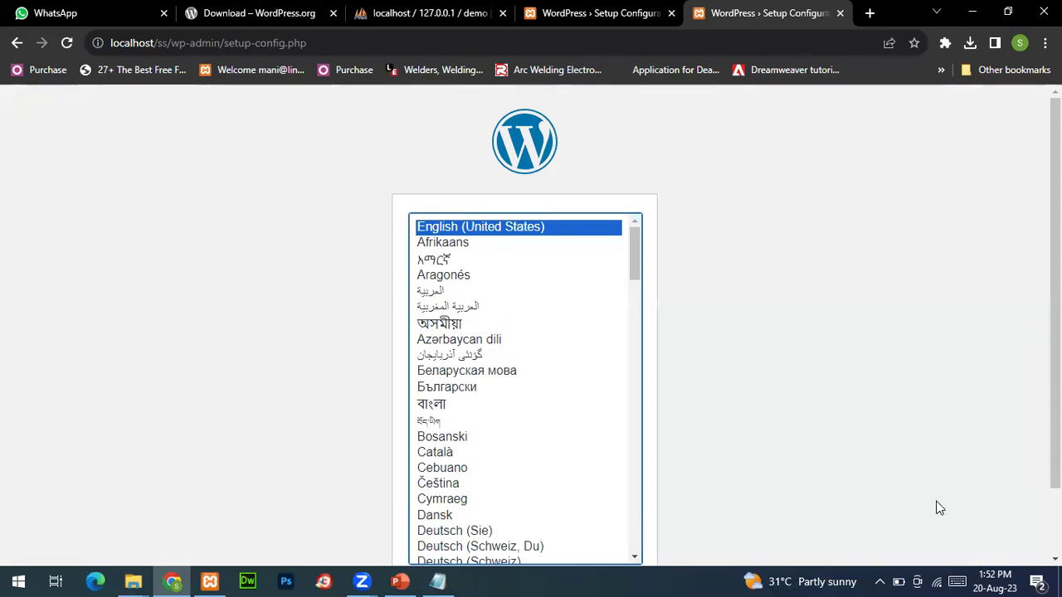
- Keep English (United States) and continue to the welcome page listing required database details
scroll(747, 332, "down", 1)
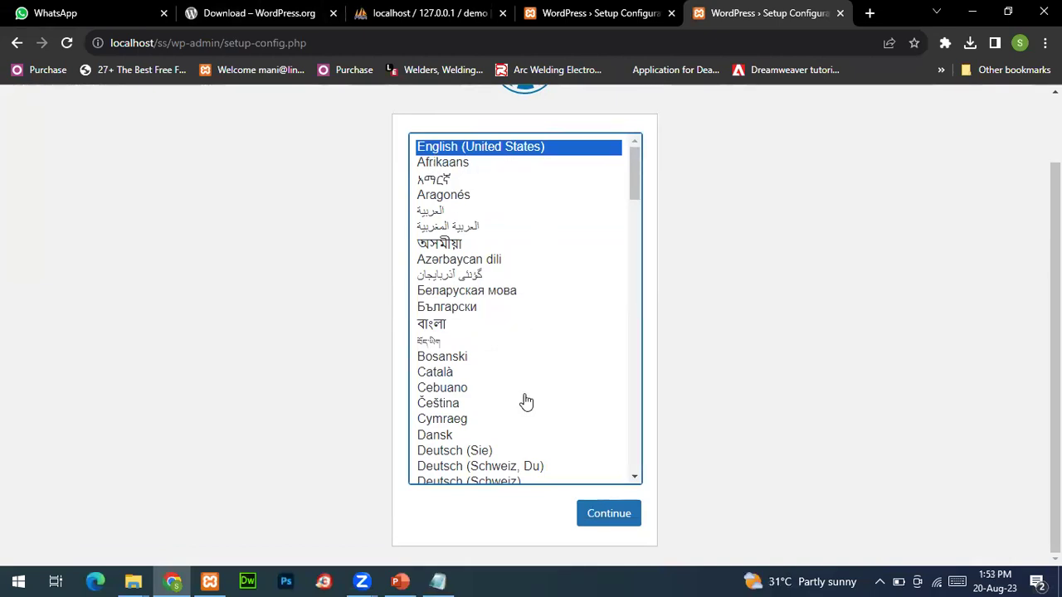
left_click(599, 513)
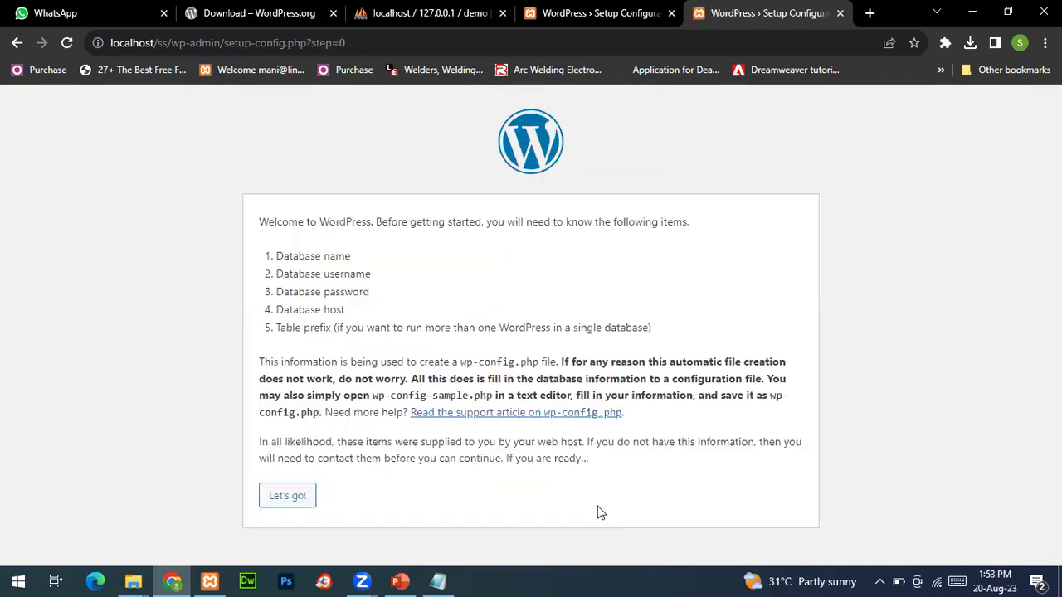
left_click_drag(599, 514, 407, 324)
left_click(272, 254)
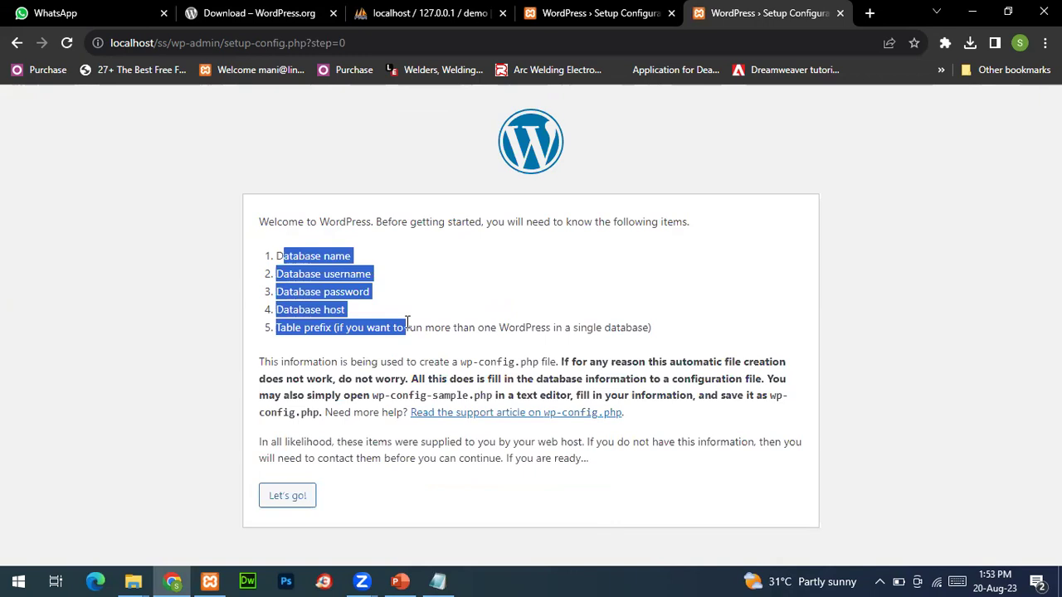
- Proceed with "Let's go!" to the database connection form
left_click(281, 496)
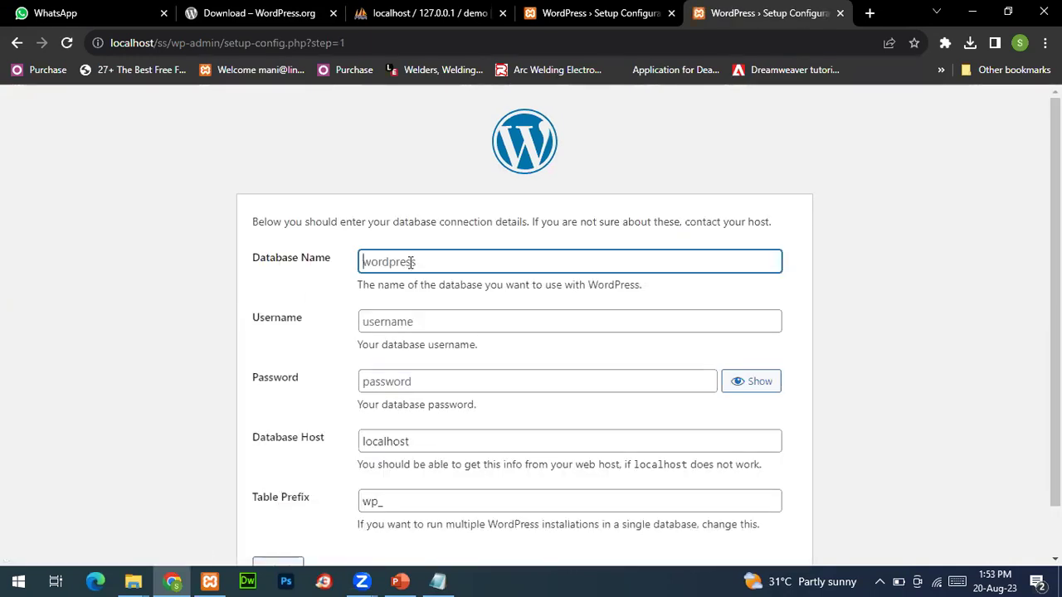
- Enter database name demo and username root, checking the connection details in the notes
type("demo")
key("Tab")
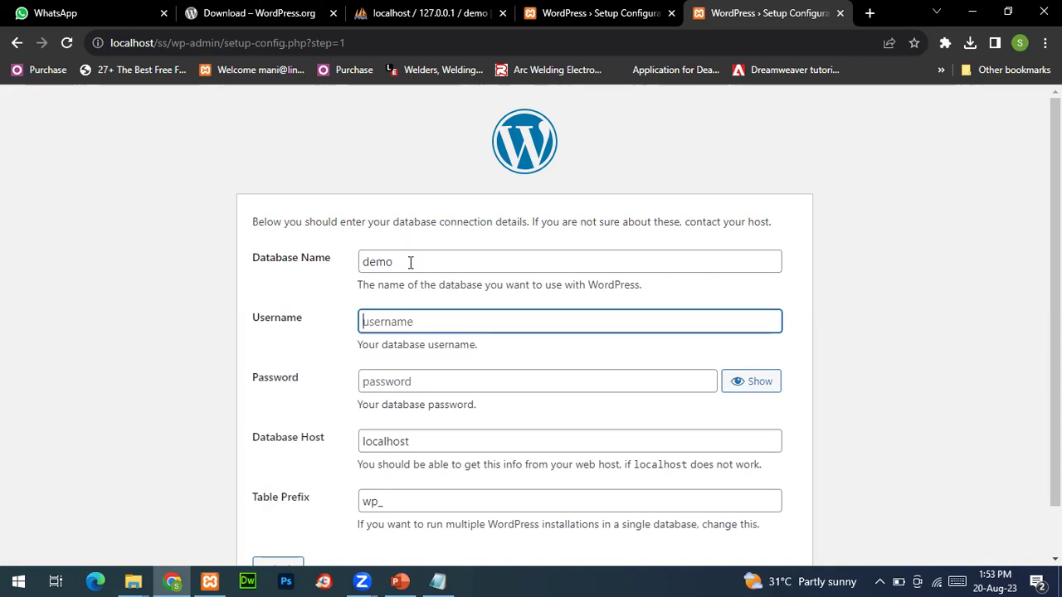
type("root")
key("alt+Tab")
key("alt+Tab")
key("alt+Tab")
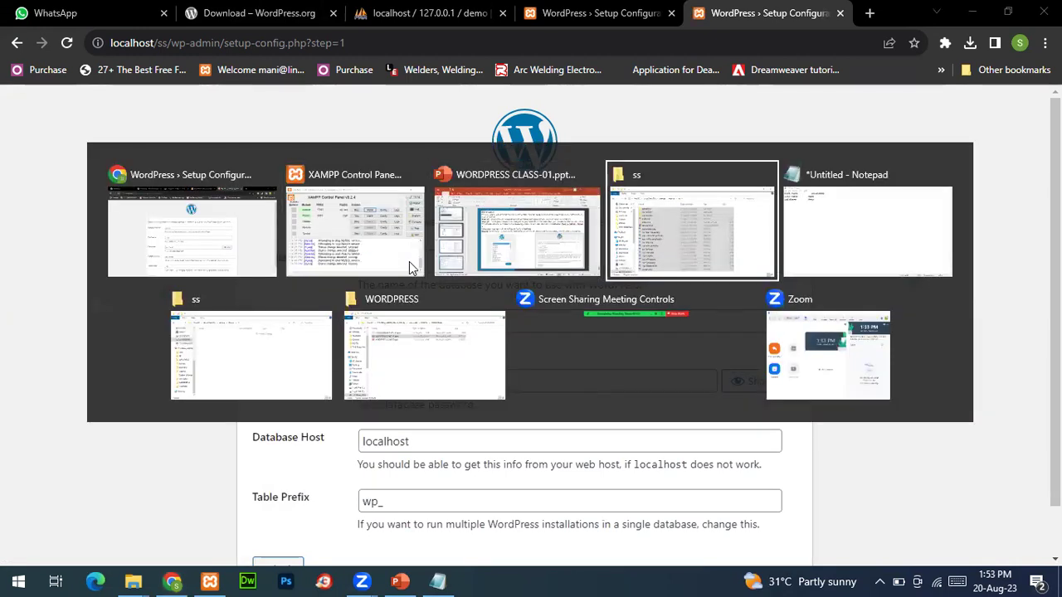
key("alt+Tab")
key("alt+Tab")
key("alt+shift+Tab")
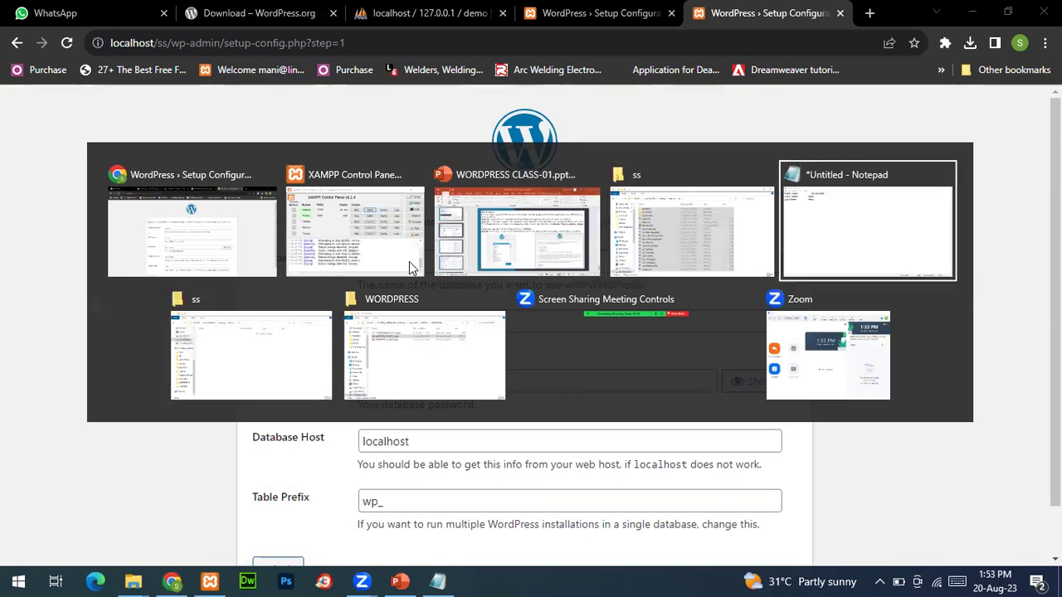
key("alt+Tab")
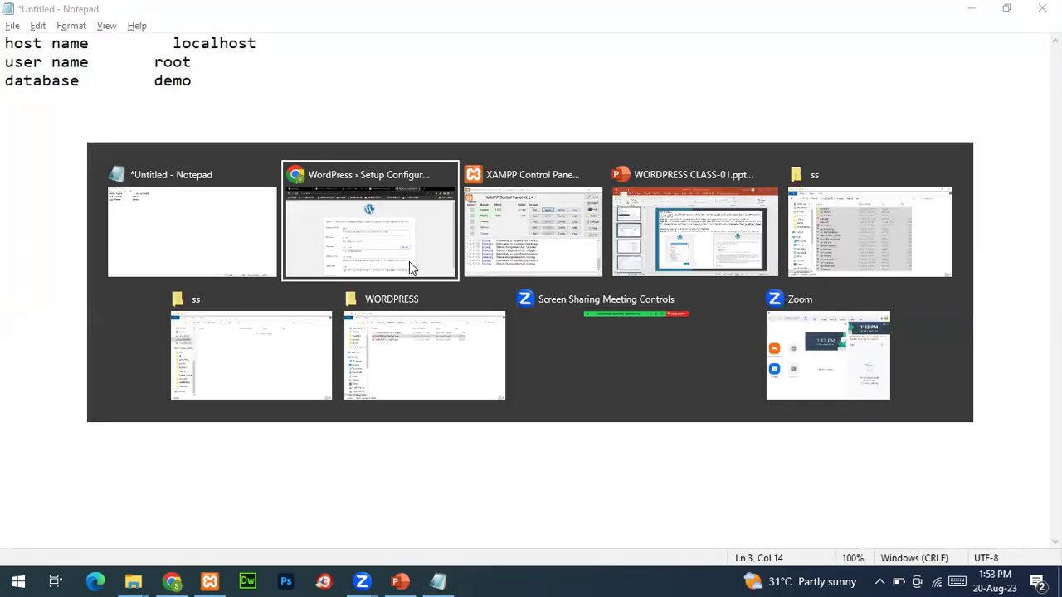
key("Tab")
key("Tab")
key("Tab")
key("Tab")
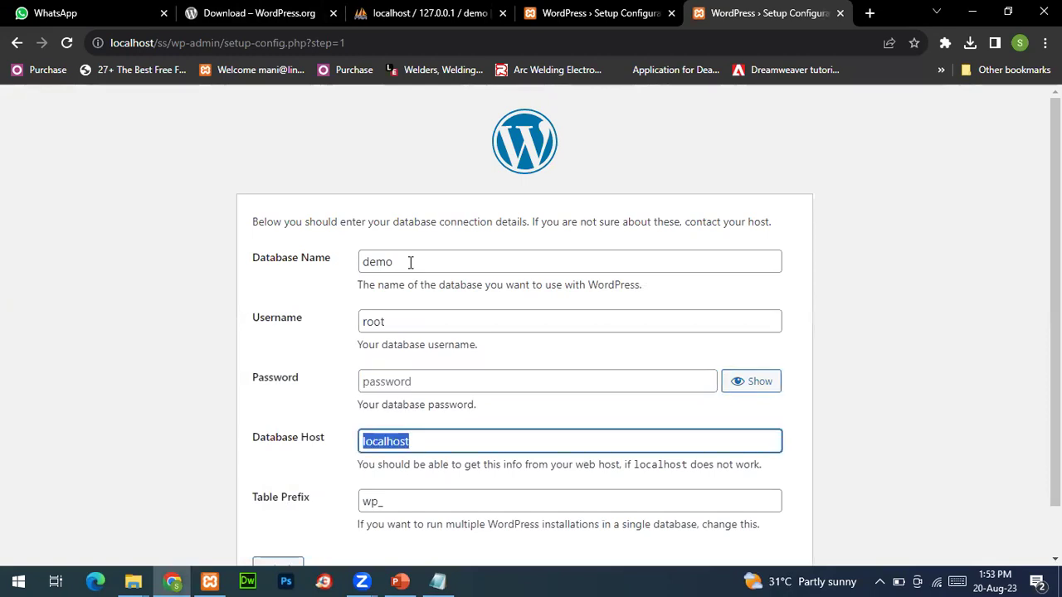
key("Tab")
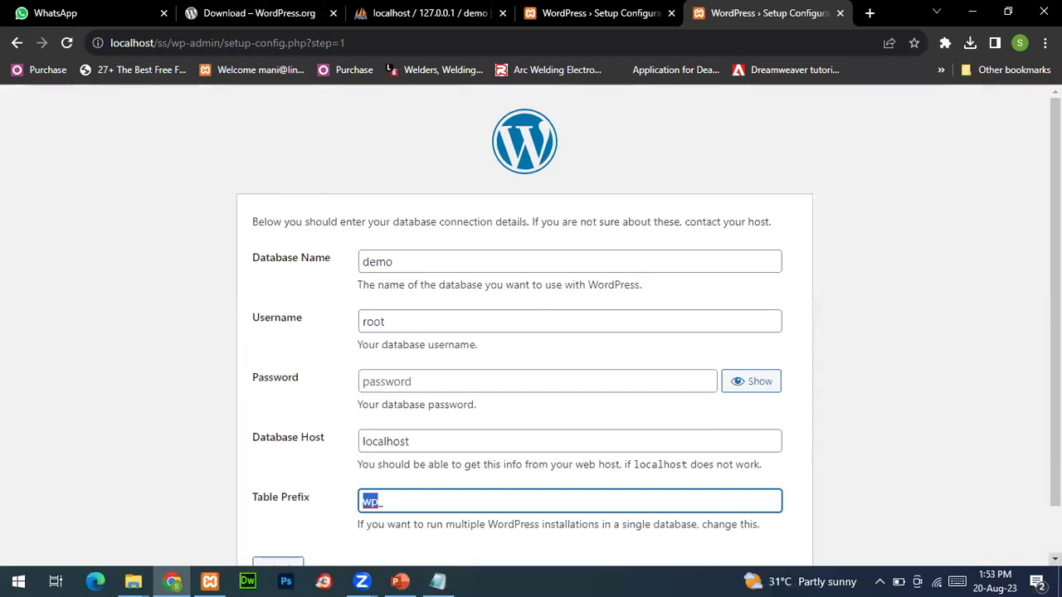
- Submit the connection details and run the installation
scroll(531, 332, "down", 1)
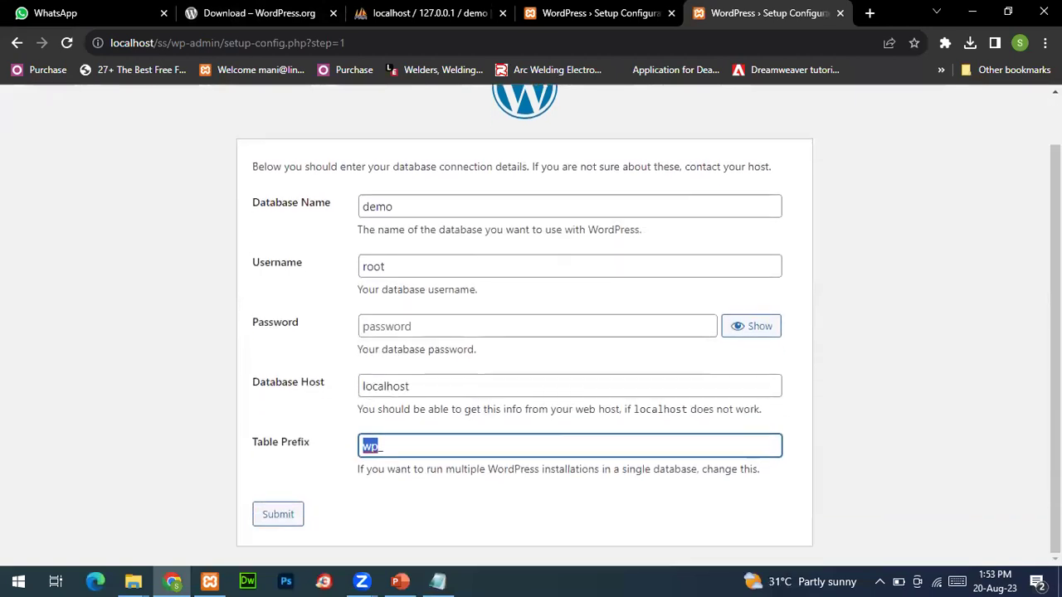
left_click(287, 515)
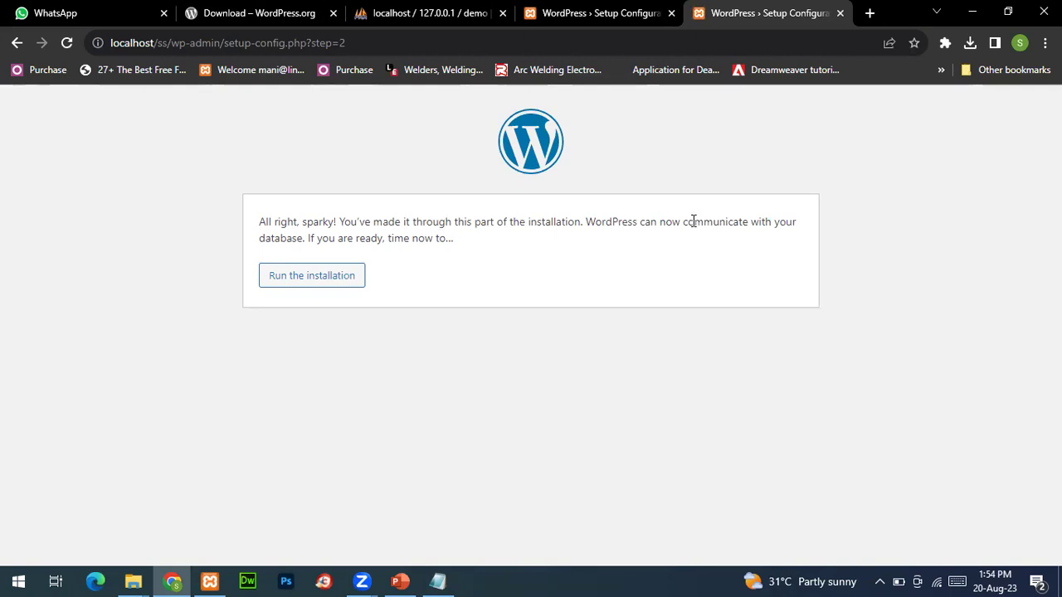
left_click(297, 278)
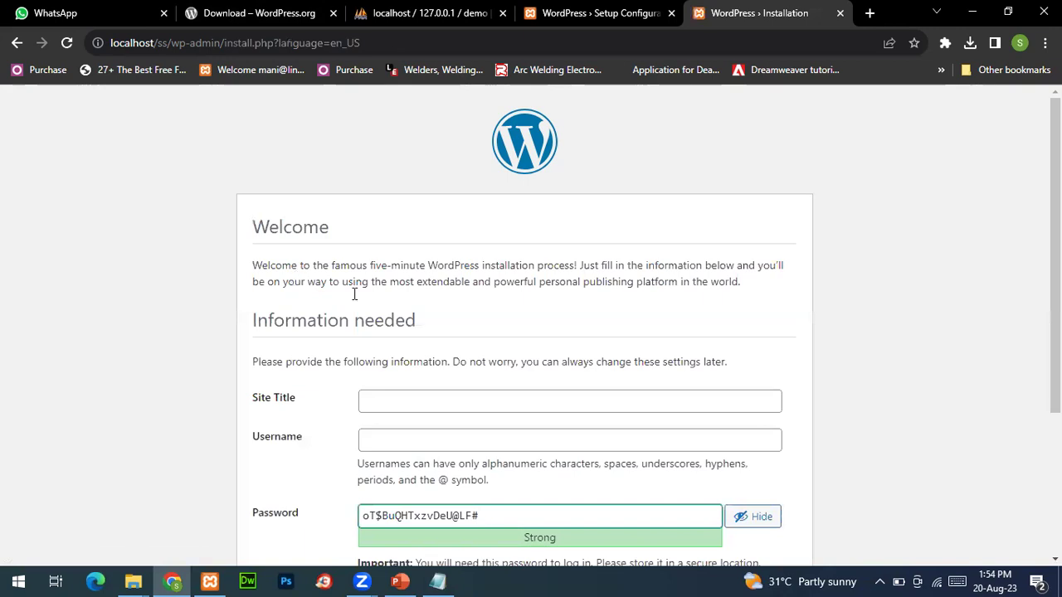
- Enter 'Info Electronics' as the site title
scroll(530, 324, "down", 1)
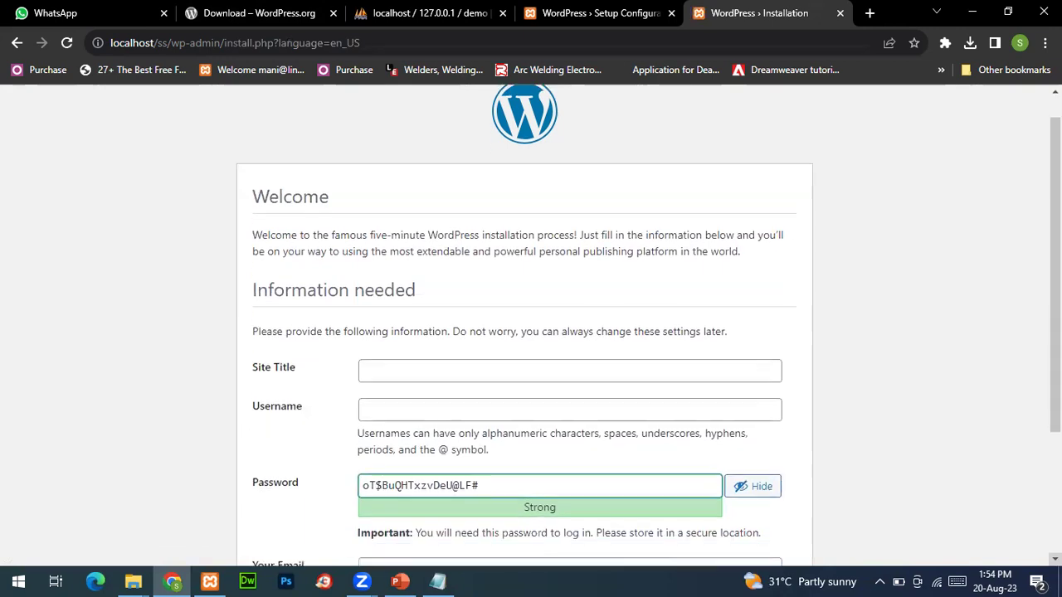
scroll(611, 365, "down", 1)
left_click(450, 251)
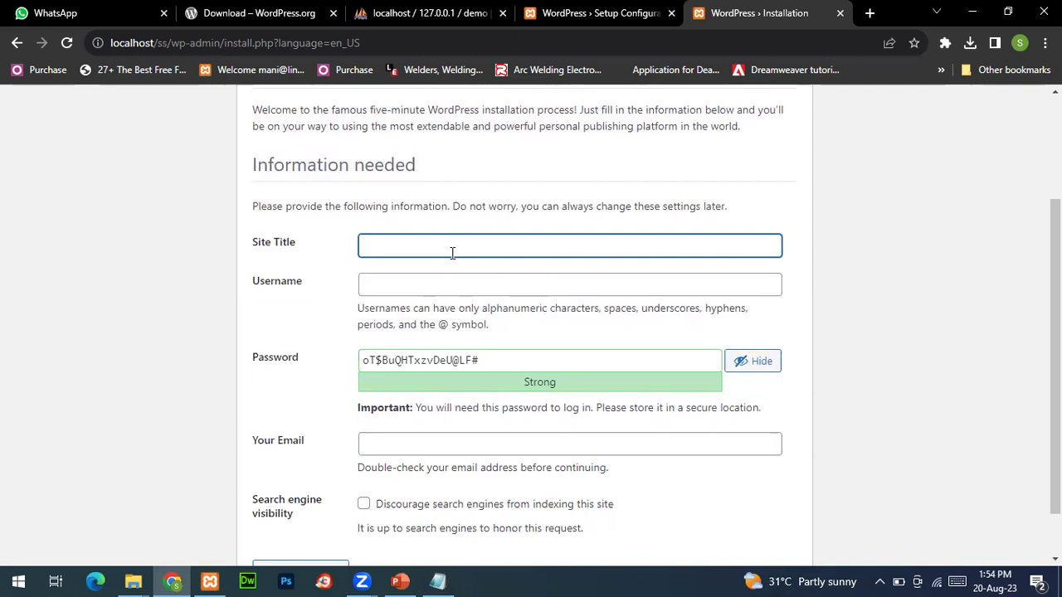
type("Electronics")
key("Tab")
key("shift+Tab")
key("Left")
type("Info")
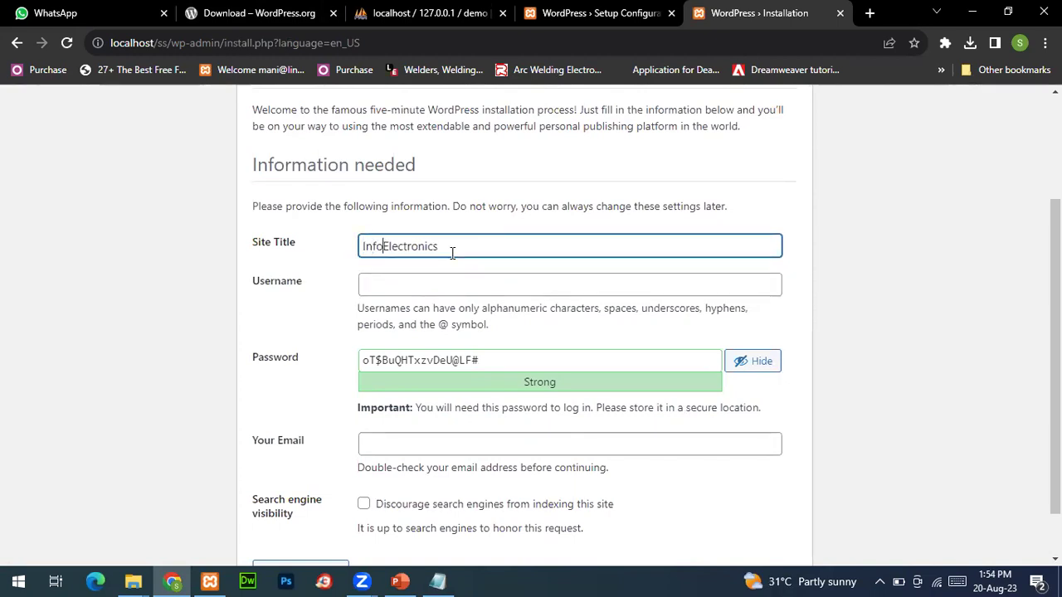
key("Tab")
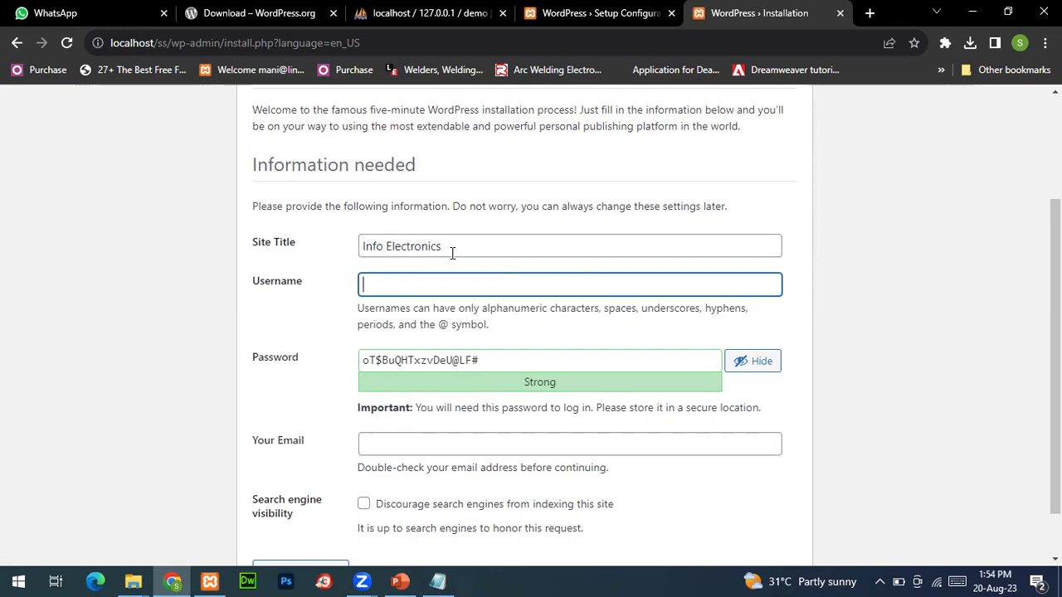
- Enter the admin username and a weak password, confirm the weak password, and submit
type("info")
key("Tab")
type("info")
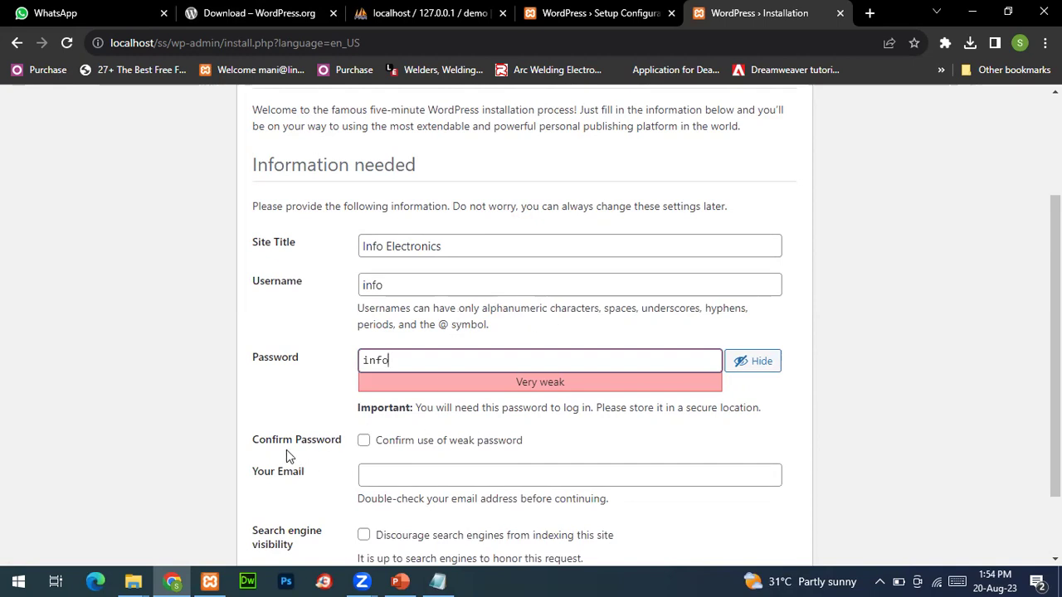
left_click_drag(272, 441, 367, 454)
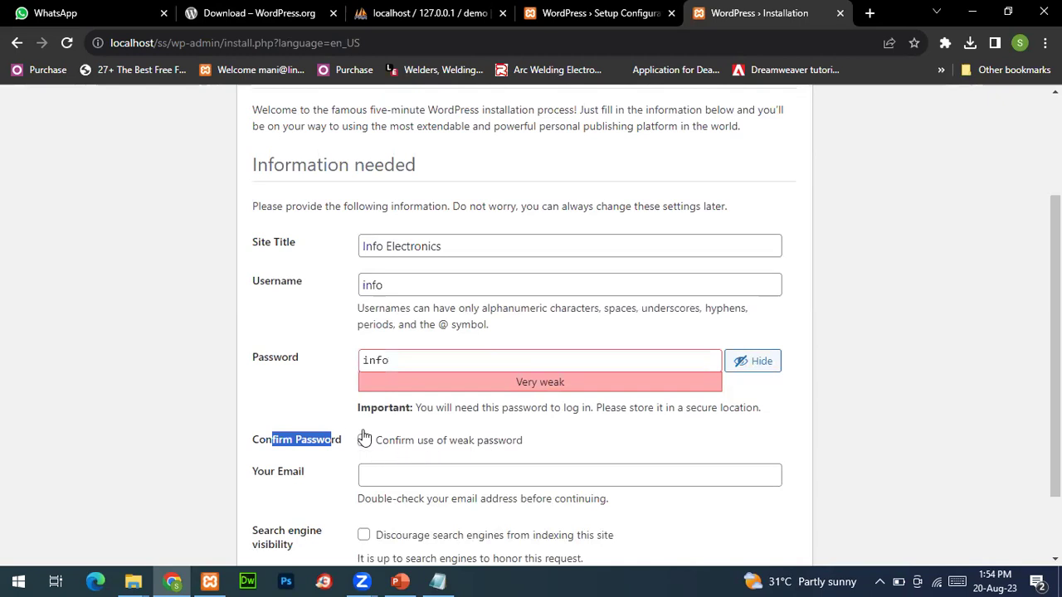
left_click(364, 442)
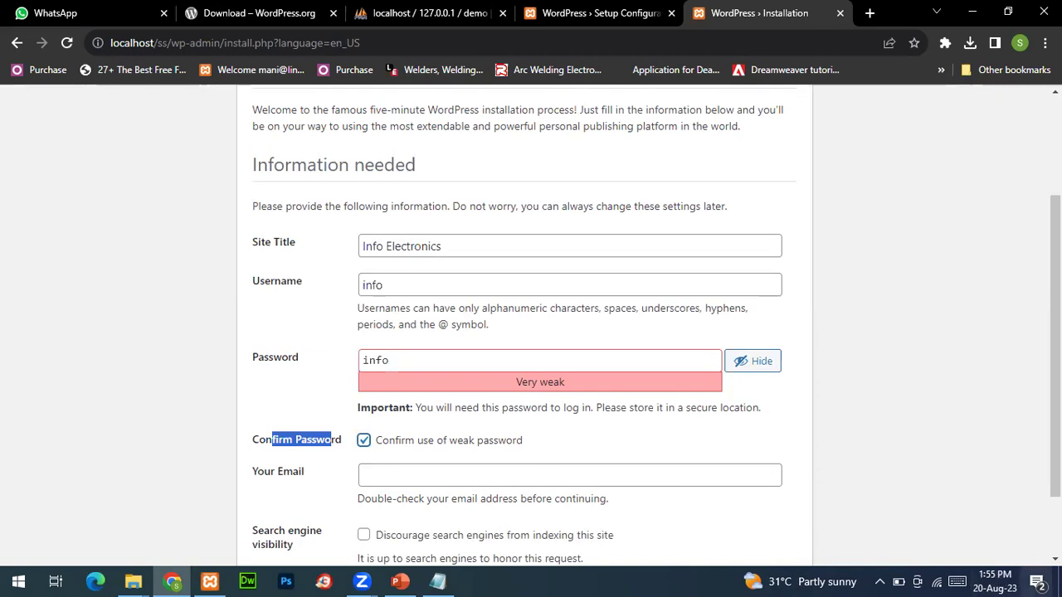
scroll(544, 463, "down", 1)
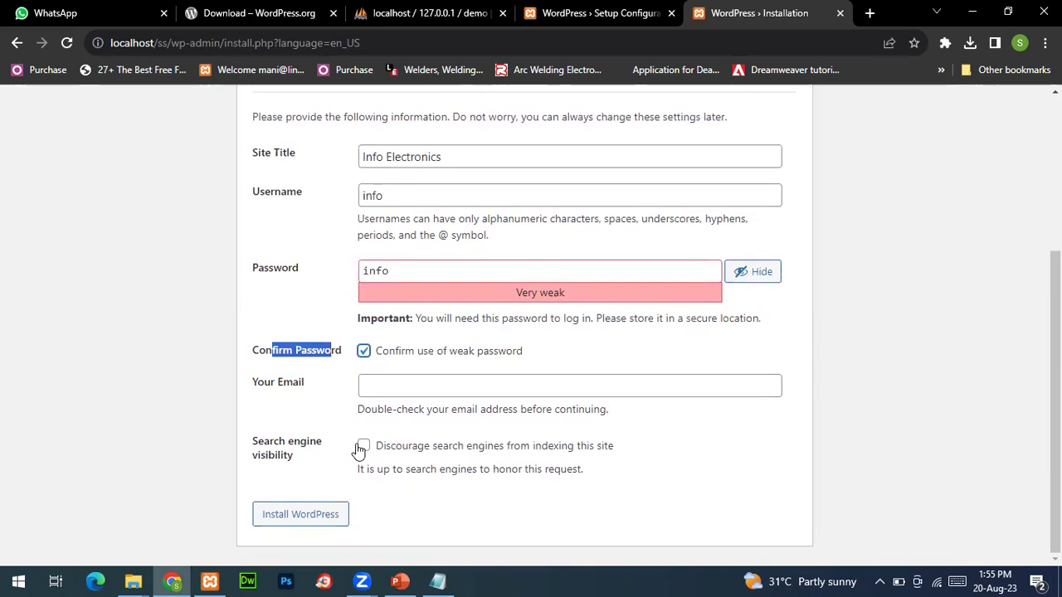
left_click(325, 515)
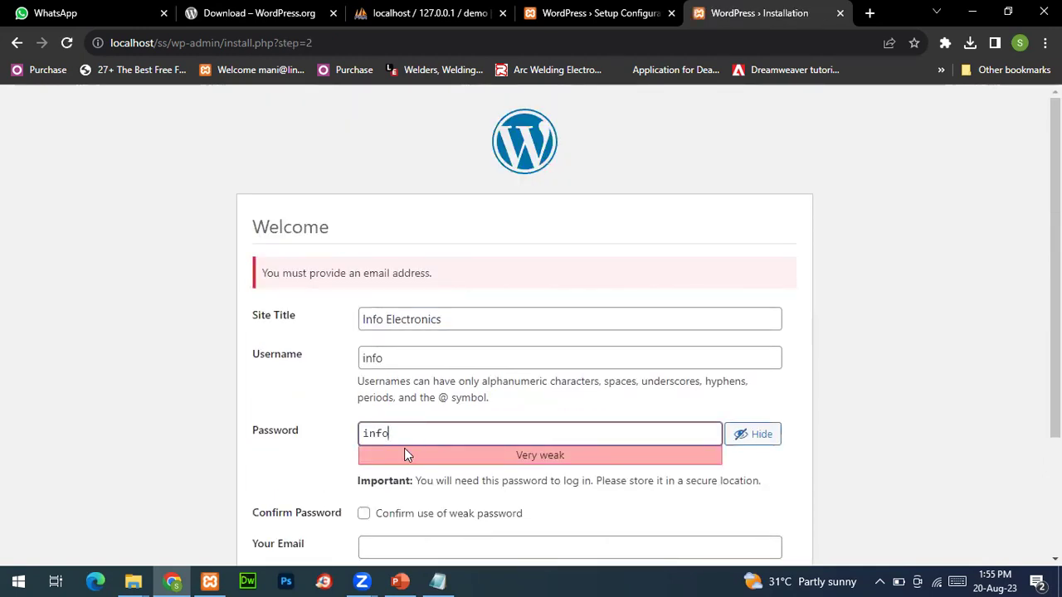
- Reconfirm the weak password and resubmit the install form
left_click(365, 515)
scroll(531, 332, "down", 2)
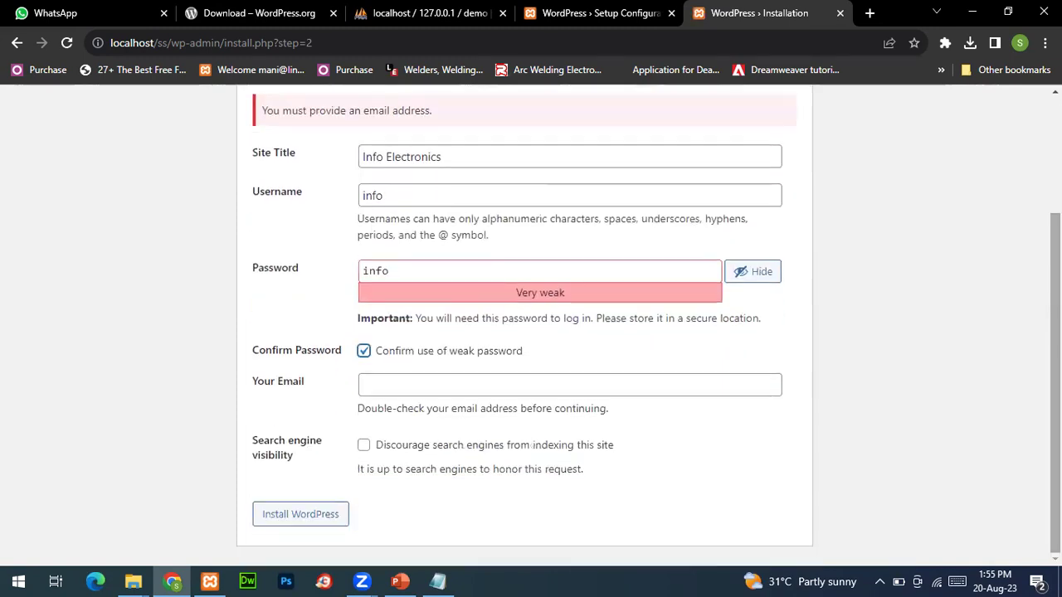
left_click(289, 524)
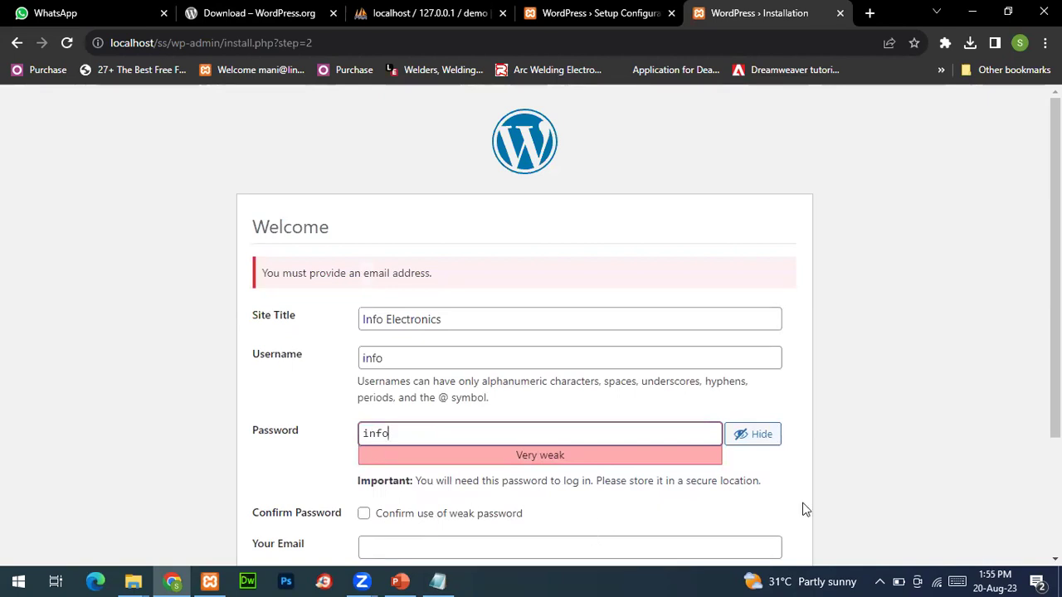
- Add the email address, fix the password, confirm the weak password, and install WordPress
scroll(889, 470, "down", 2)
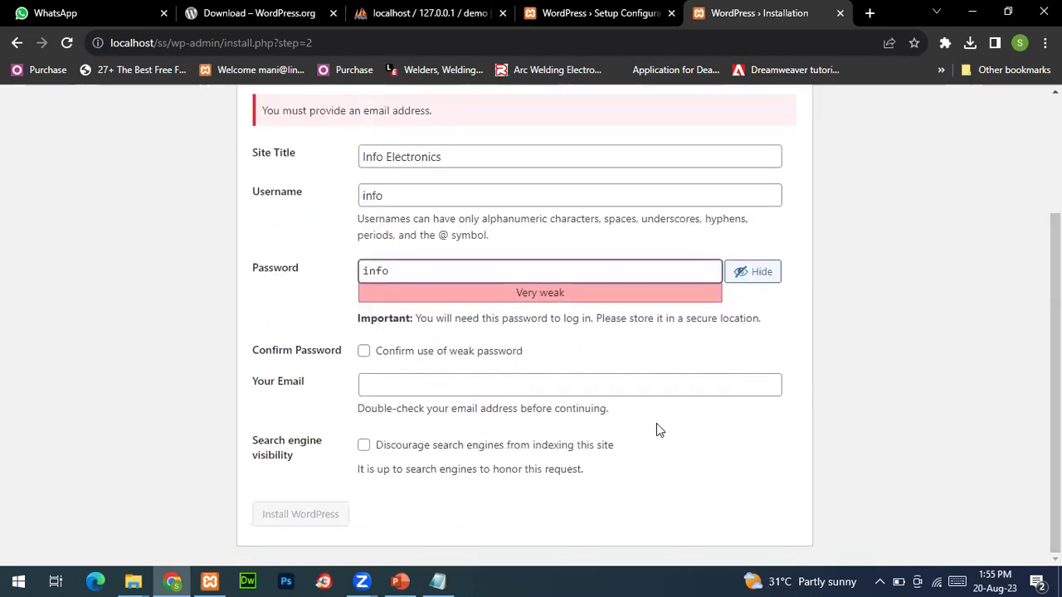
left_click(532, 387)
type("in")
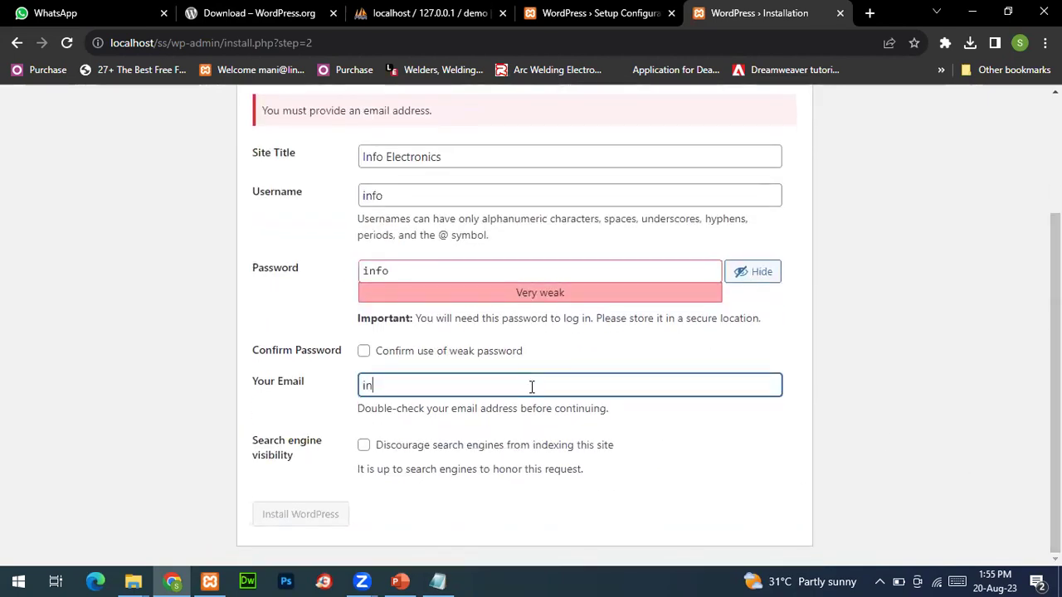
type("fo@info.com")
left_click(450, 273)
key("BackSpace")
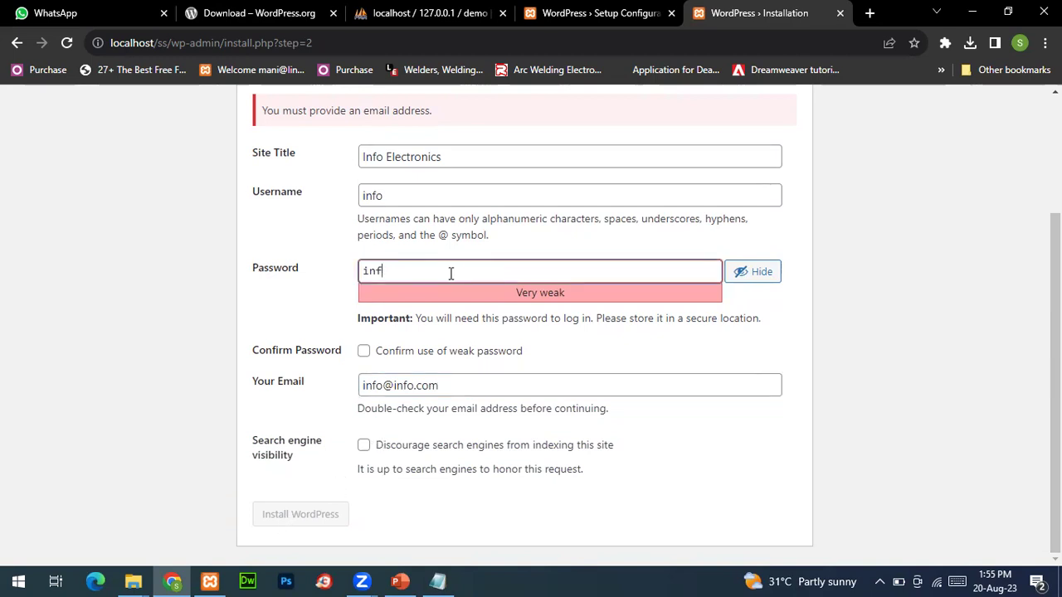
type("o")
left_click(364, 352)
left_click(364, 352)
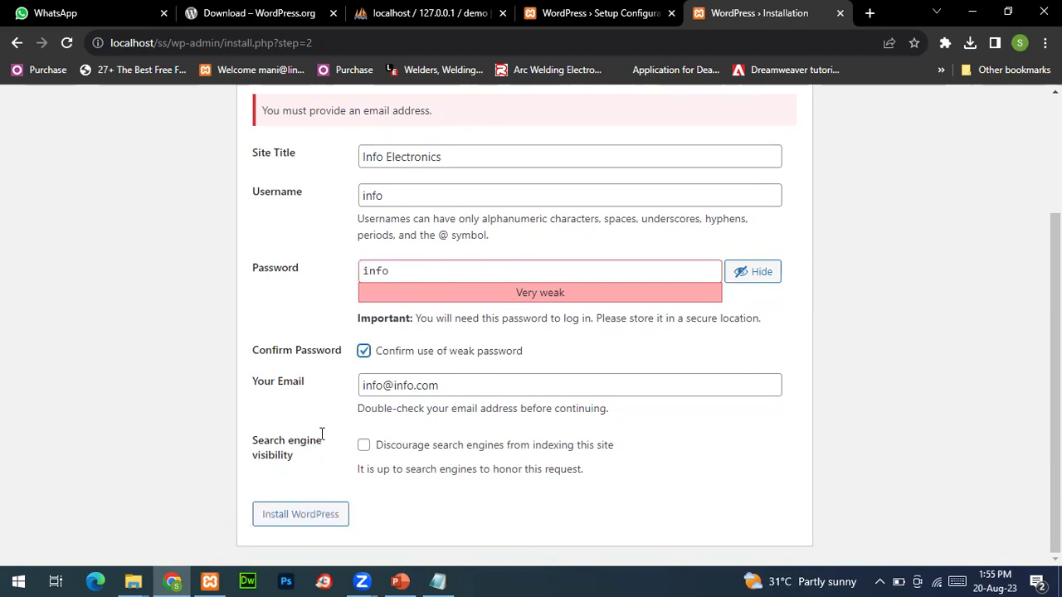
left_click(295, 515)
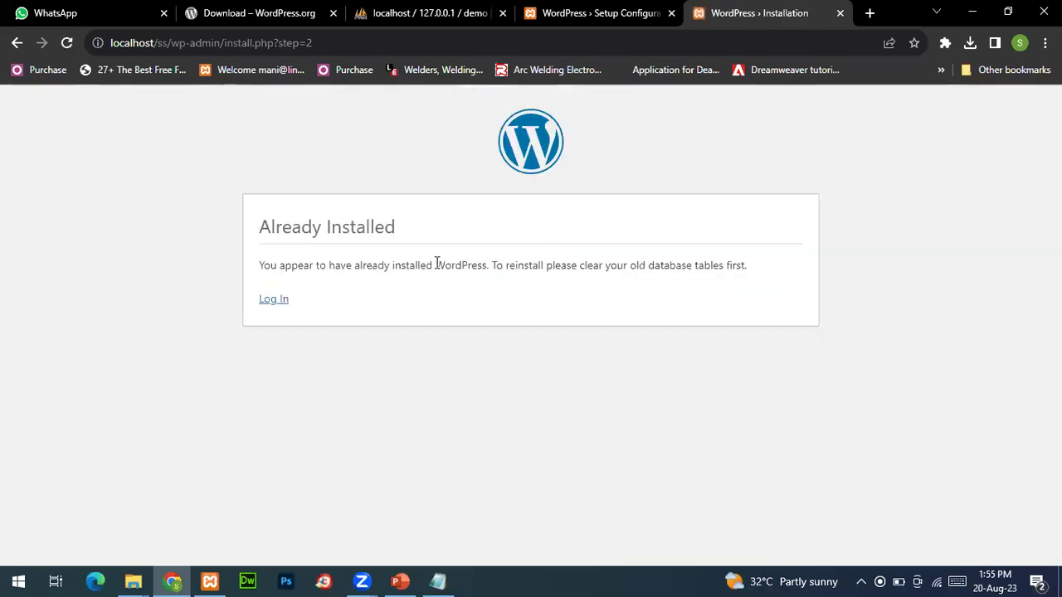
- Switch to the phpMyAdmin tab and open the demo database to view its tables
left_click_drag(260, 264, 758, 267)
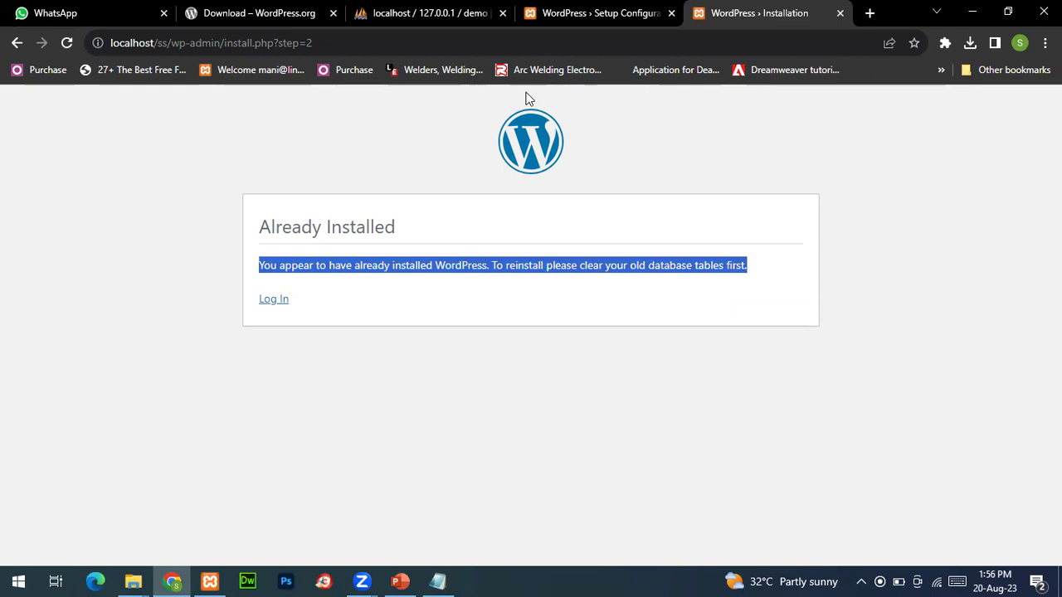
left_click(212, 126)
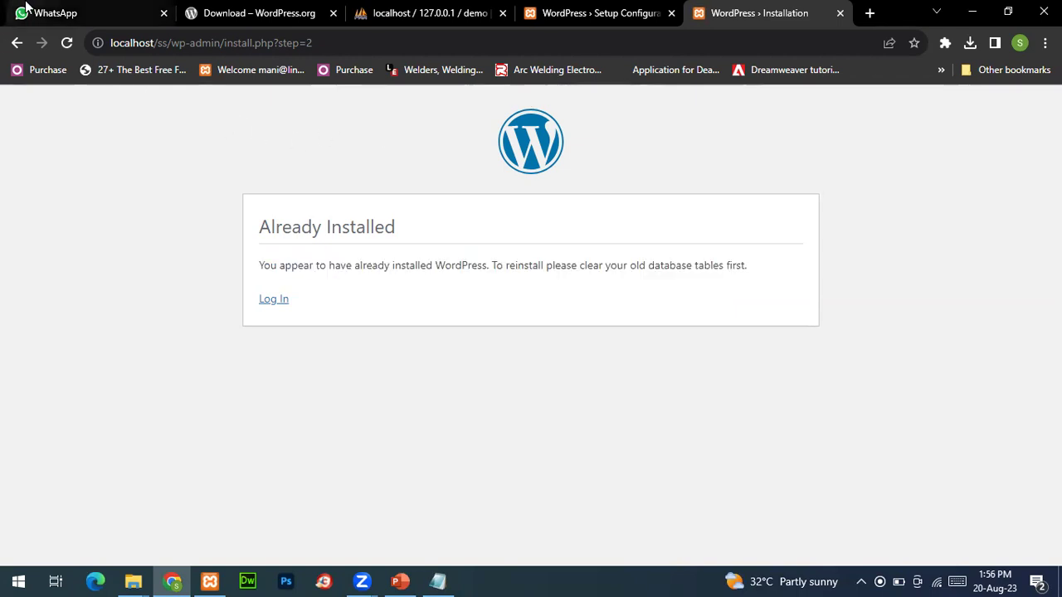
left_click(27, 10)
key("ctrl+Tab")
key("ctrl+Tab")
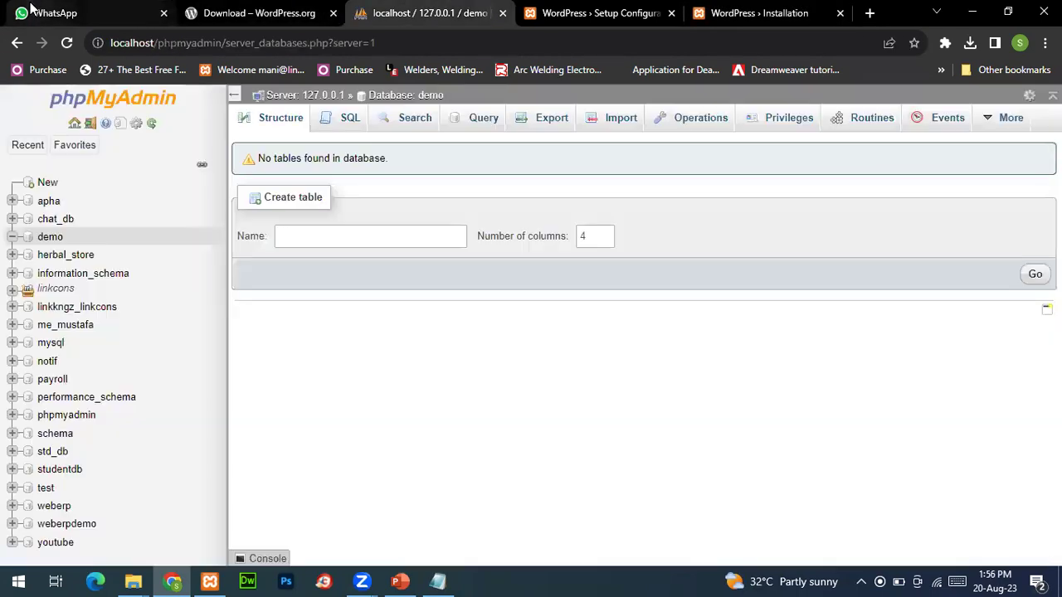
left_click(48, 239)
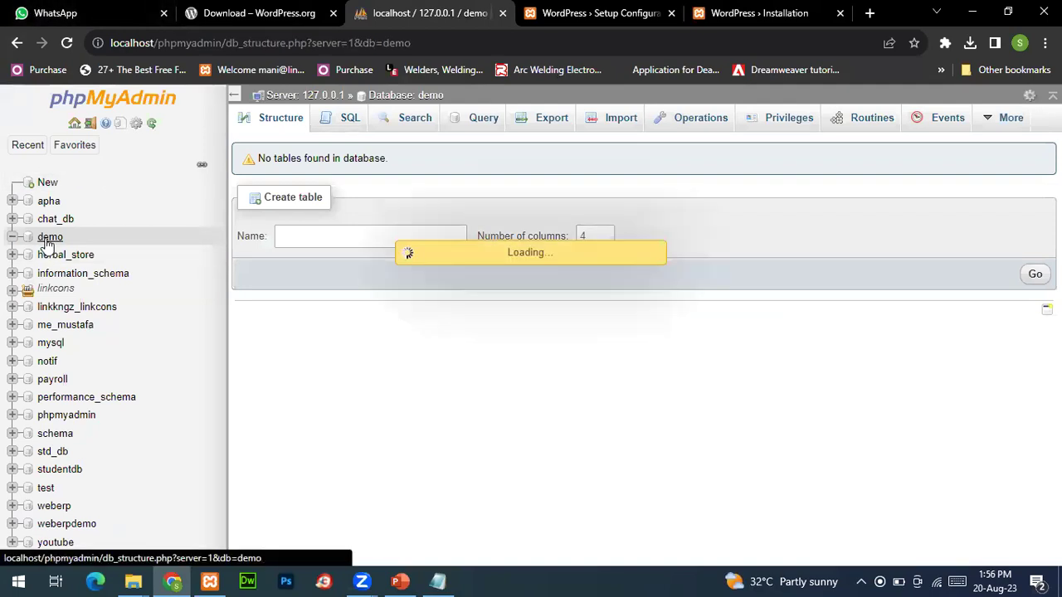